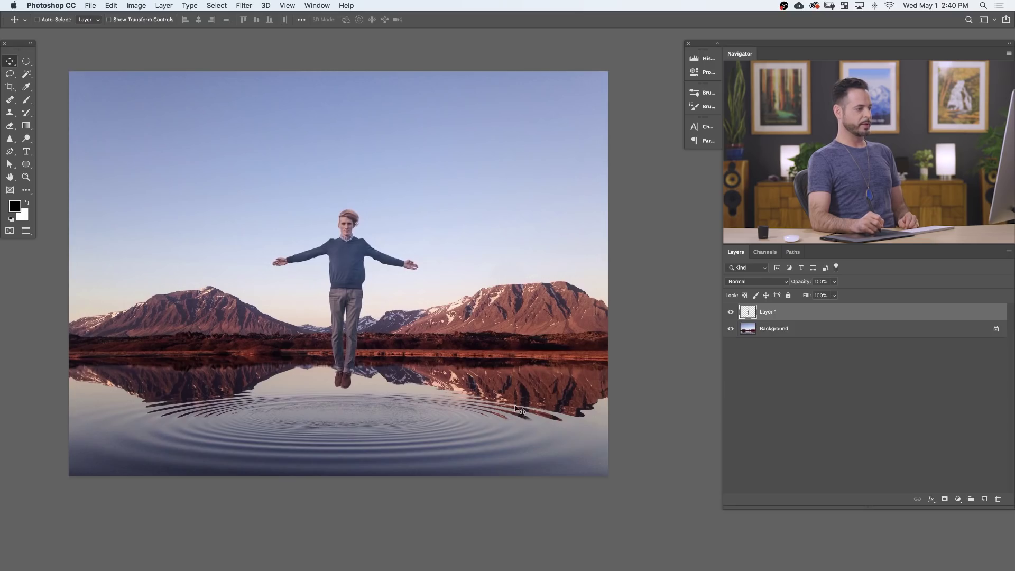
left_click(529, 418, "super")
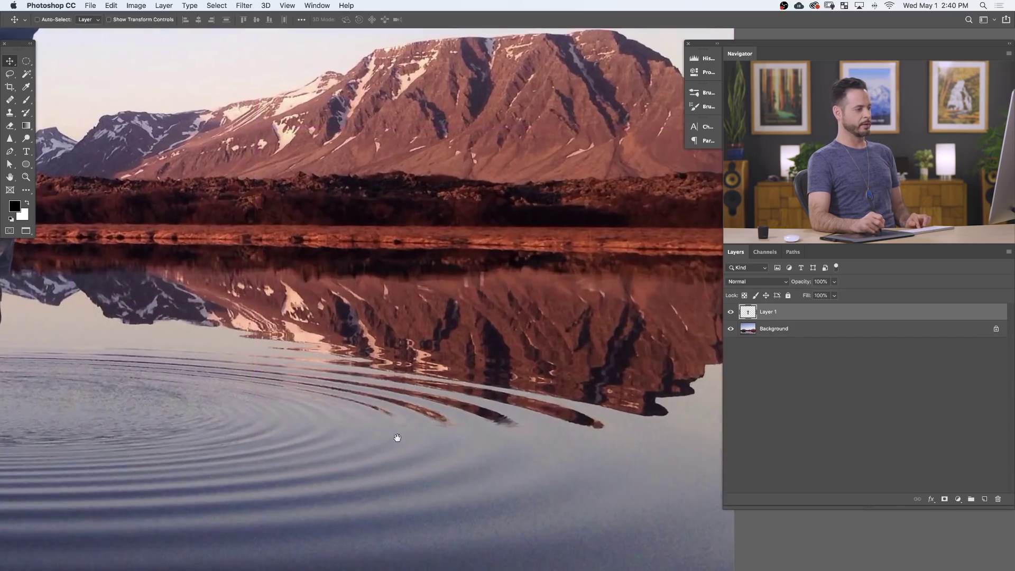
left_click(580, 408, "alt+super")
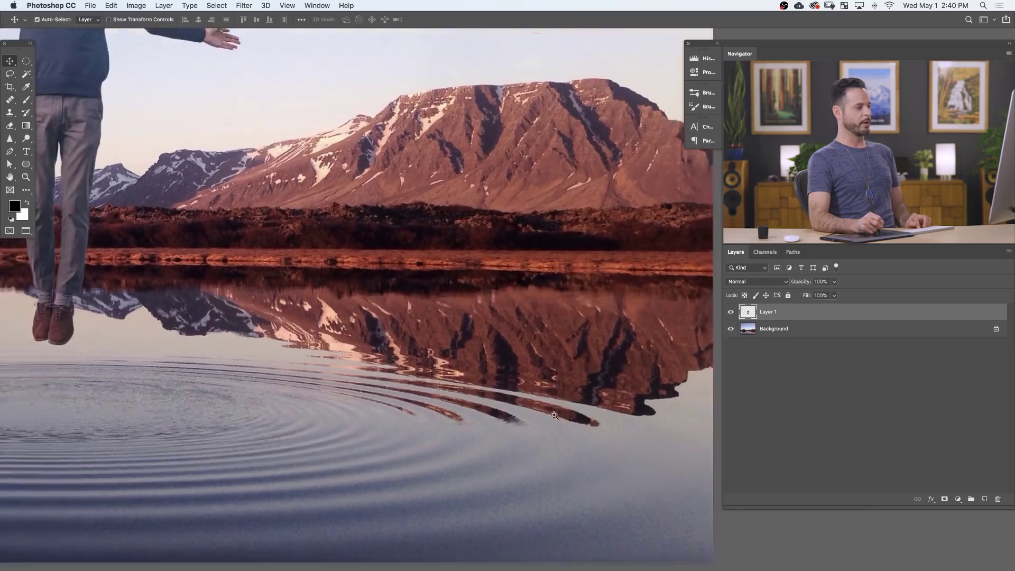
key("super+0")
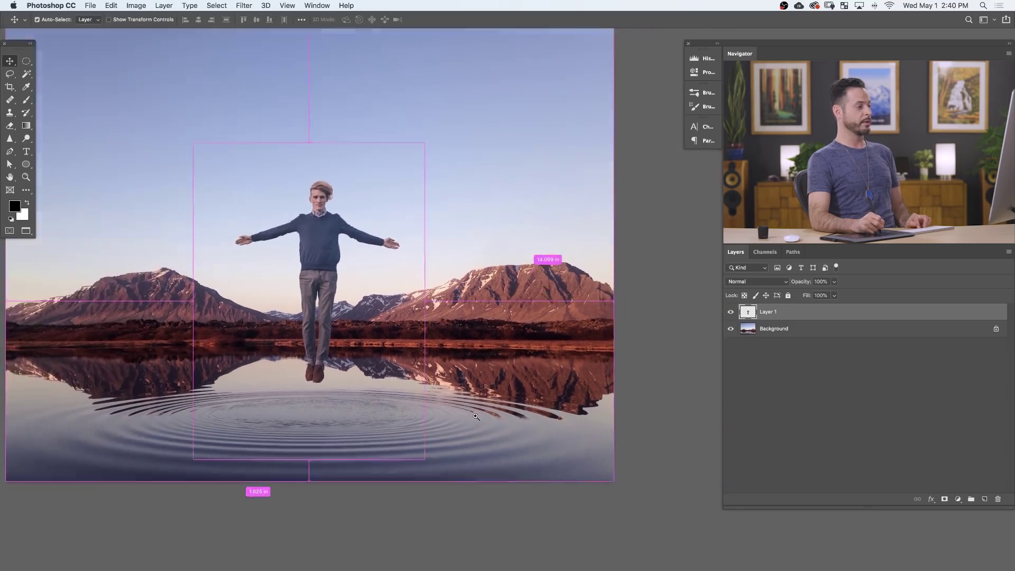
left_click_drag(461, 385, 461, 388)
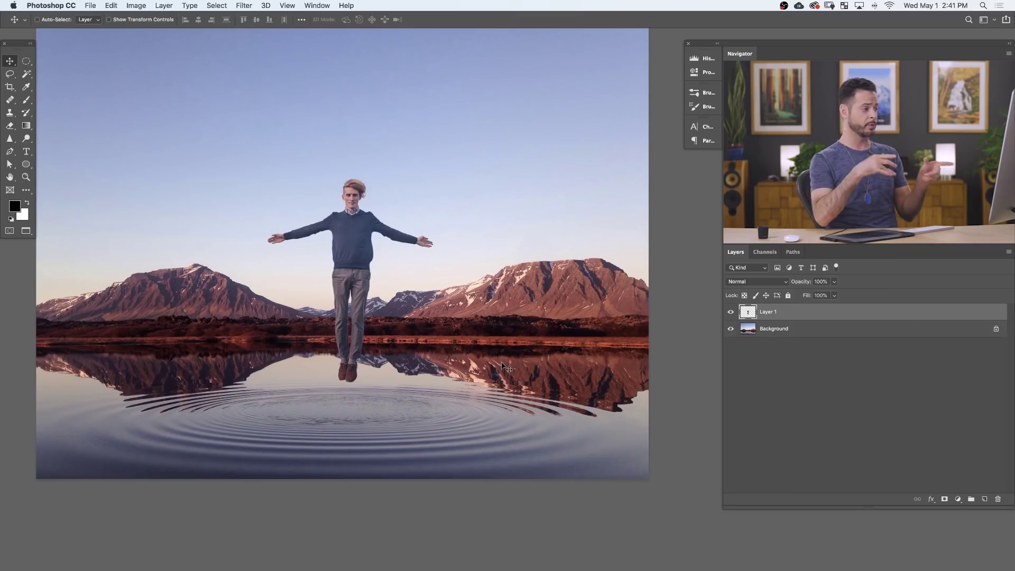
Step: Save the document in Photoshop format as Reflection.psd in the Images folder with Layer 1 hidden, and show that layer again
left_click(731, 315)
left_click_drag(192, 177, 212, 198)
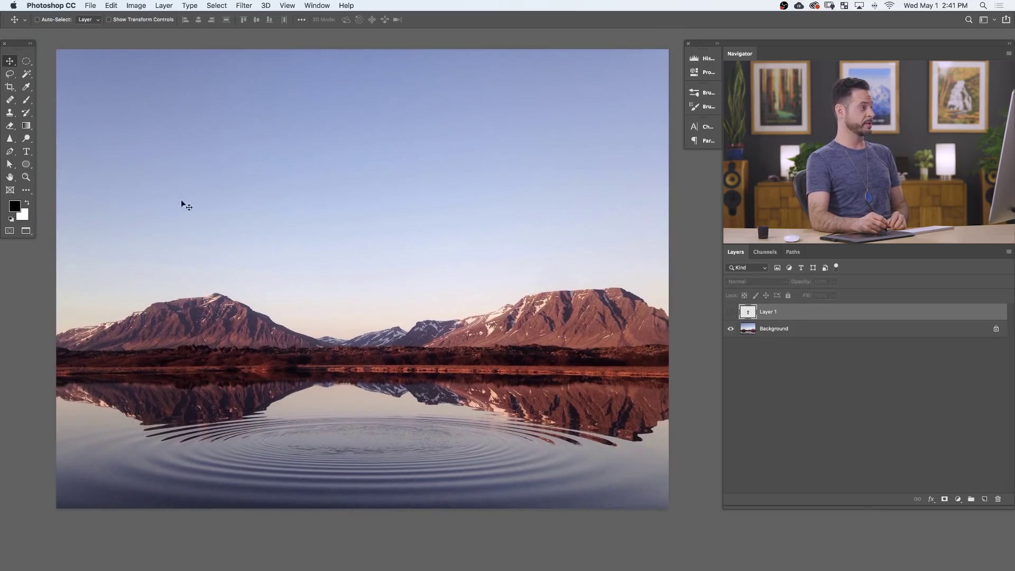
left_click(87, 9)
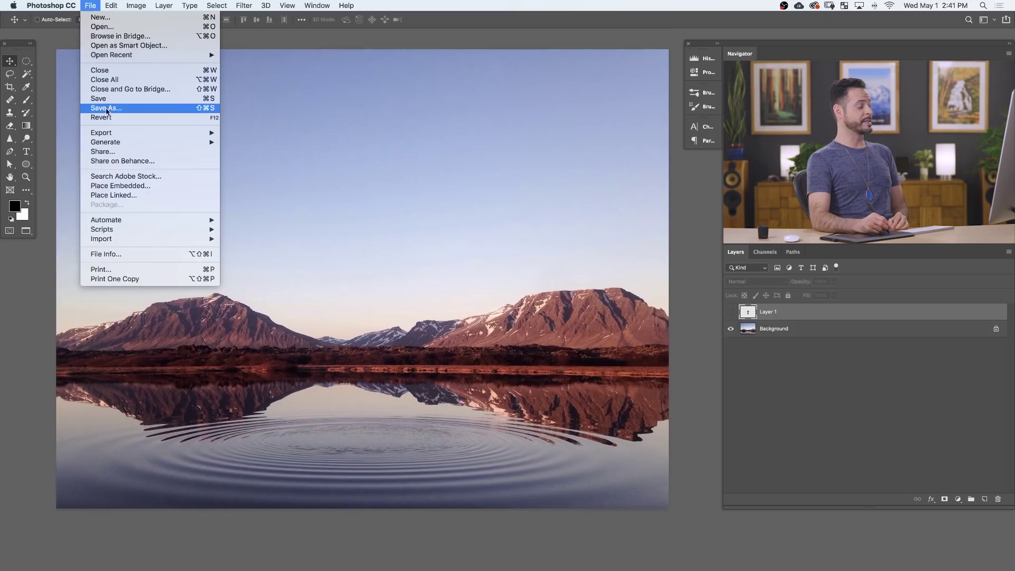
left_click(379, 129)
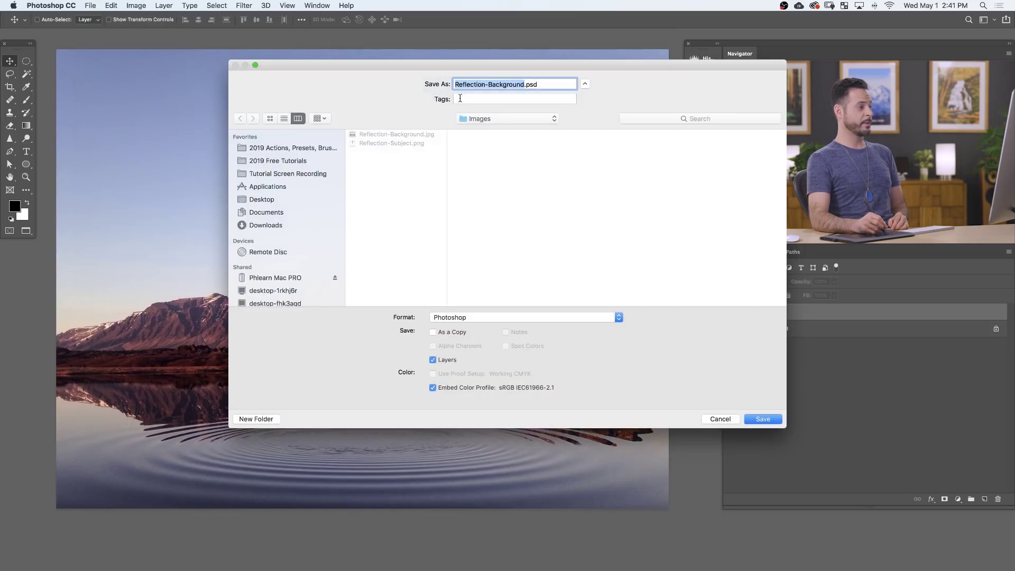
key("Right")
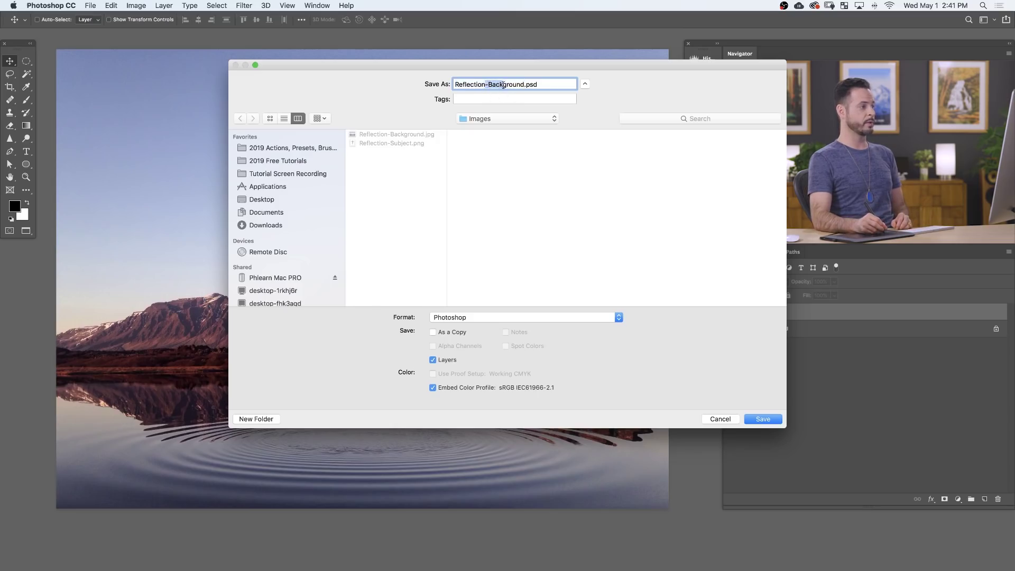
key("BackSpace")
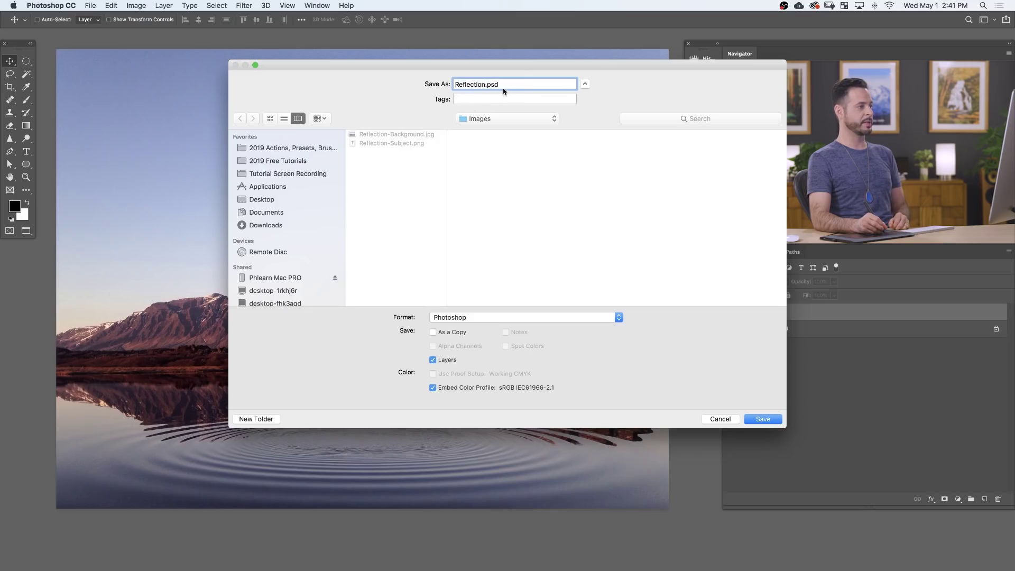
left_click(459, 321)
left_click(458, 319)
left_click_drag(511, 74, 360, 104)
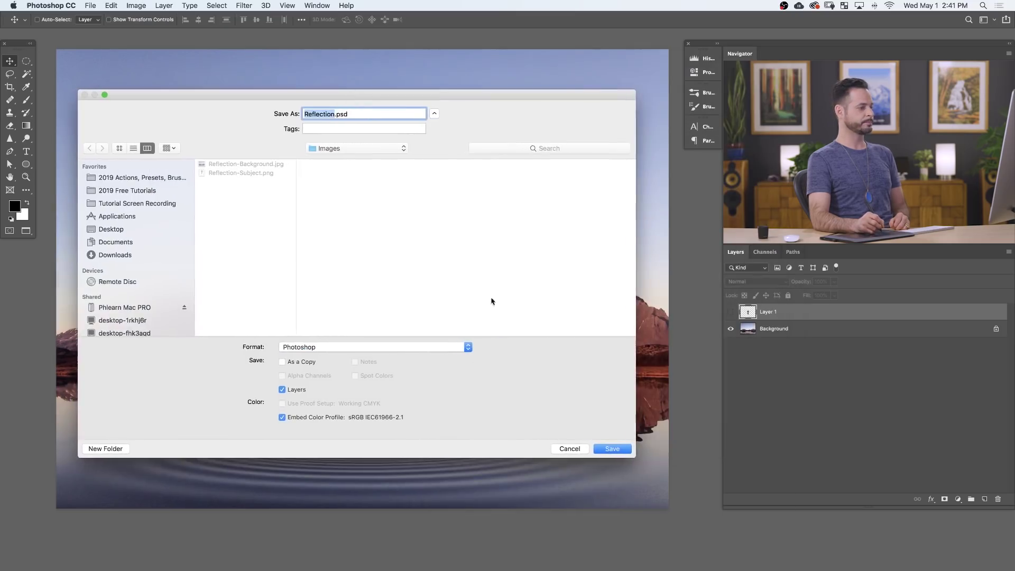
left_click(612, 450)
left_click(627, 249)
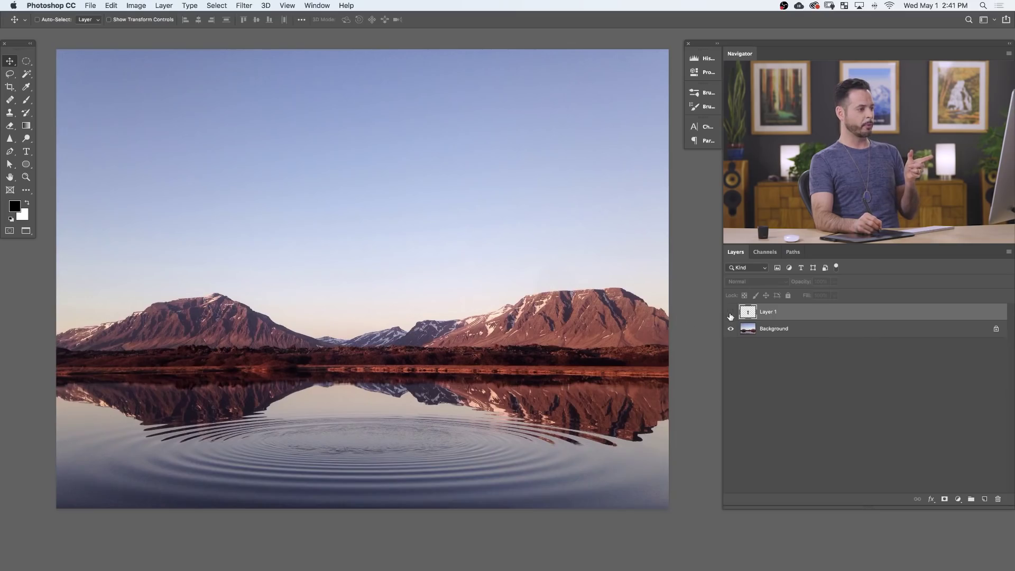
left_click(731, 313)
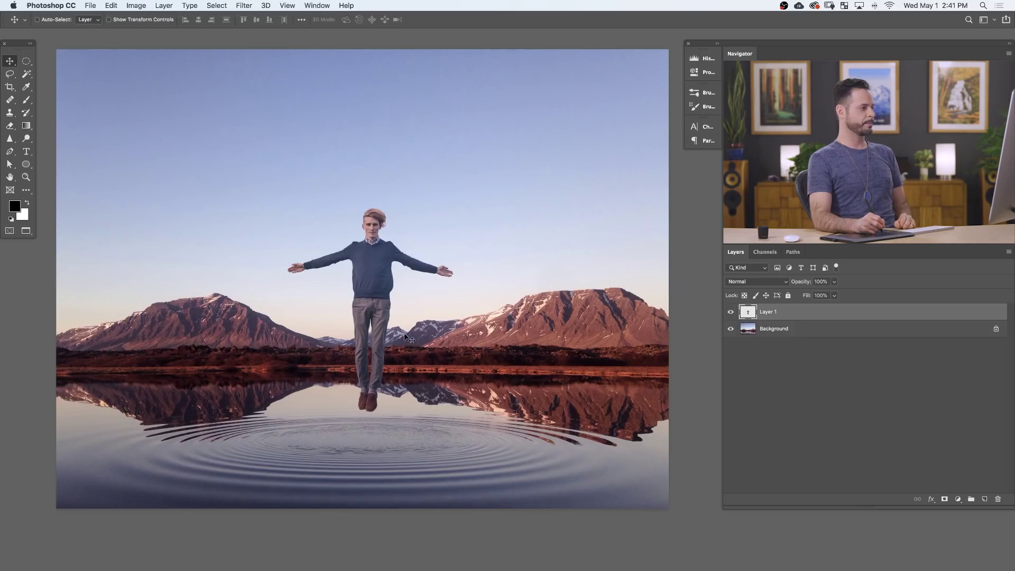
Step: Apply the Displace filter to Layer 1 with horizontal and vertical scale 10, Stretch To Fit and Wrap Around, using Reflection.psd as the displacement map
left_click(243, 7)
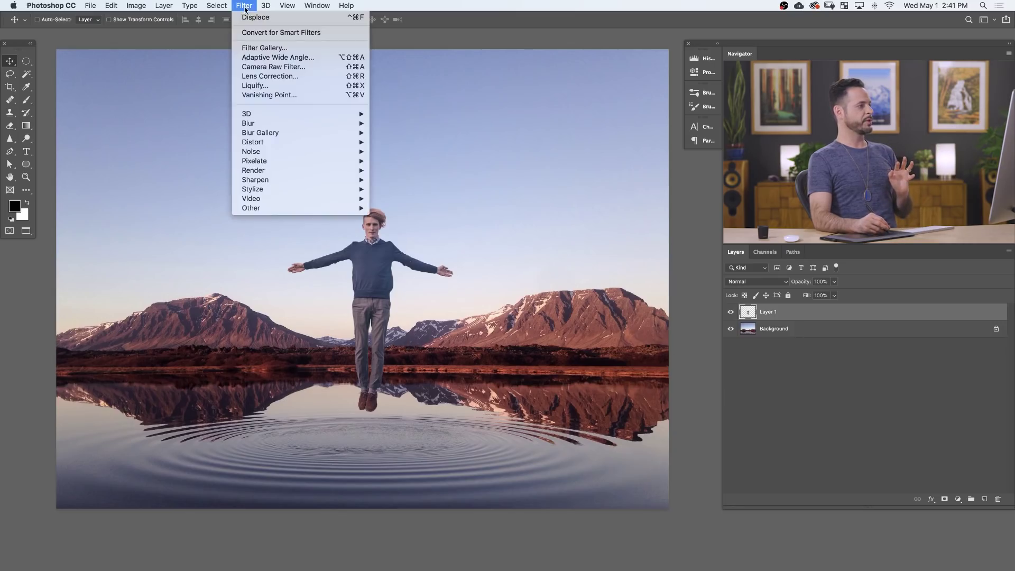
mouse_move(263, 126)
mouse_move(267, 144)
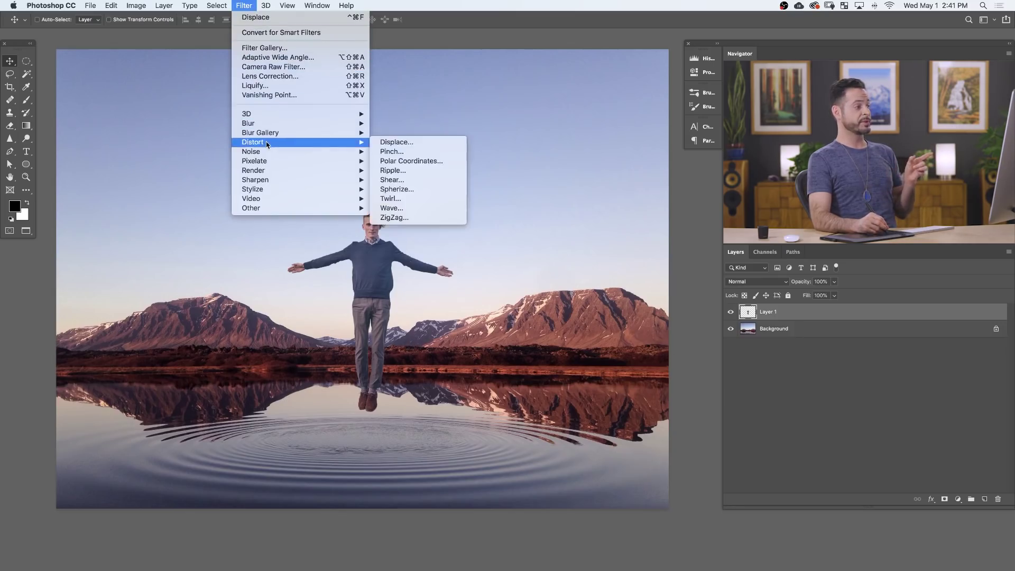
left_click(424, 143)
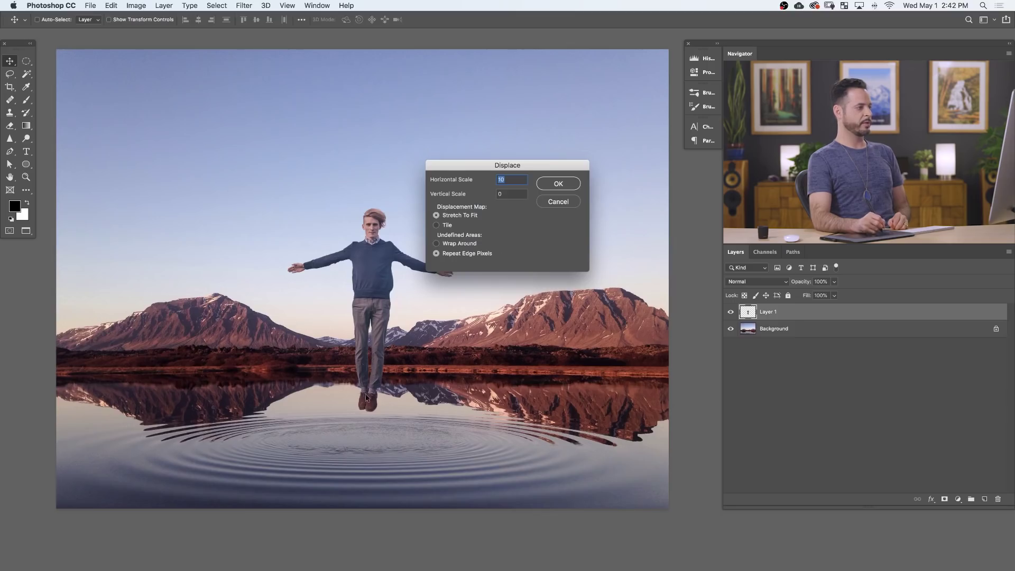
type("10")
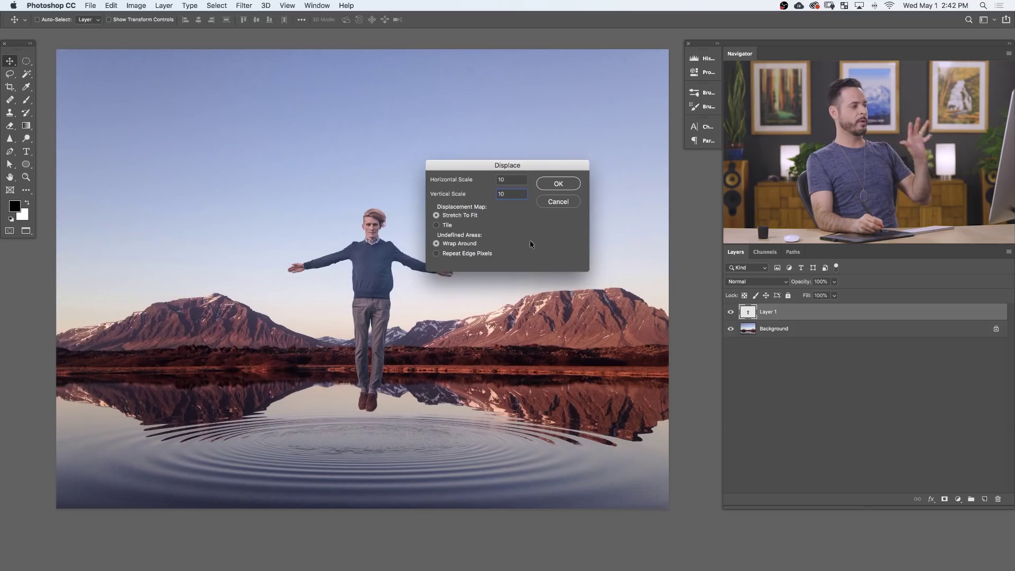
left_click(561, 184)
left_click_drag(422, 70, 279, 79)
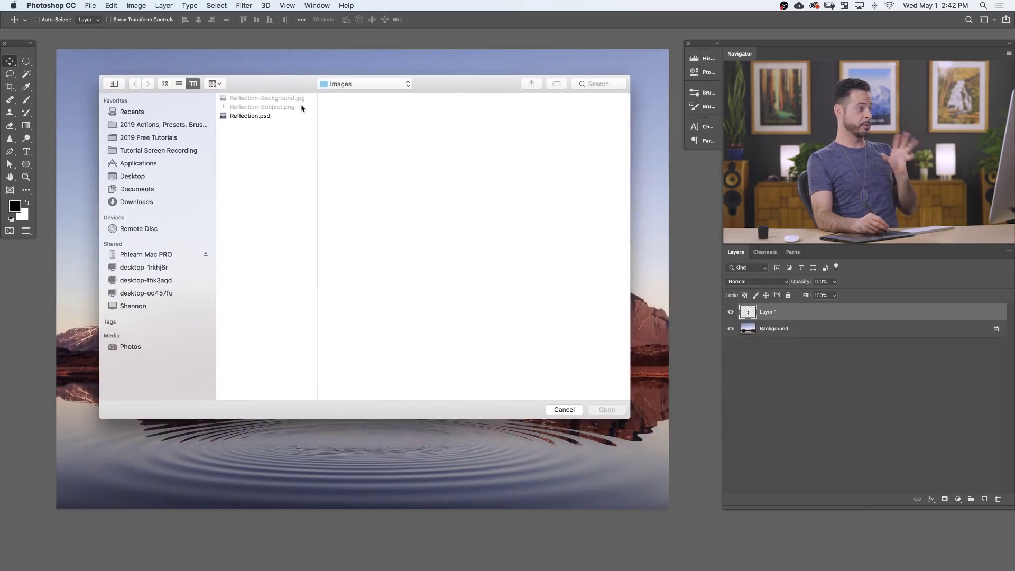
left_click(260, 117)
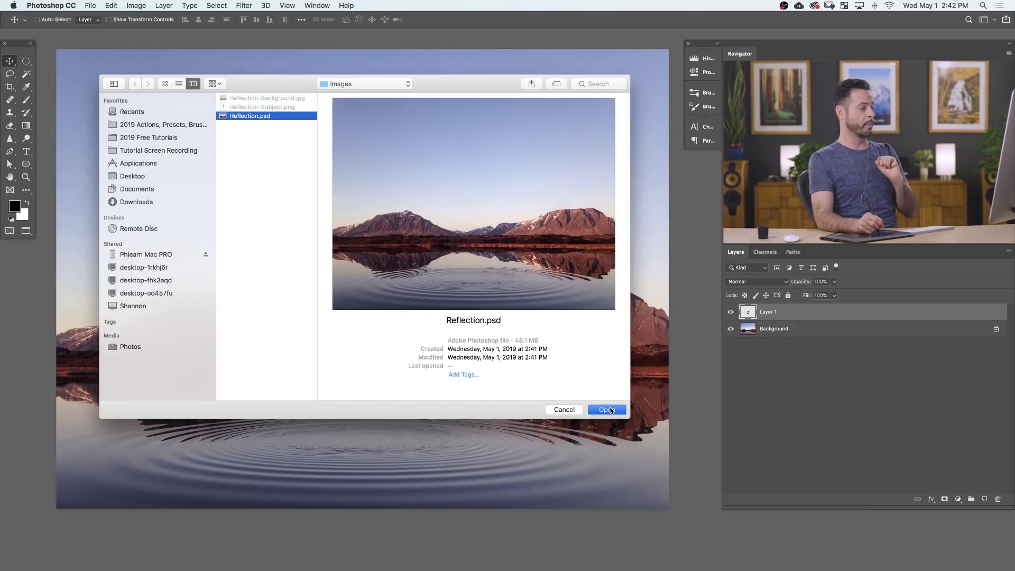
left_click(606, 410)
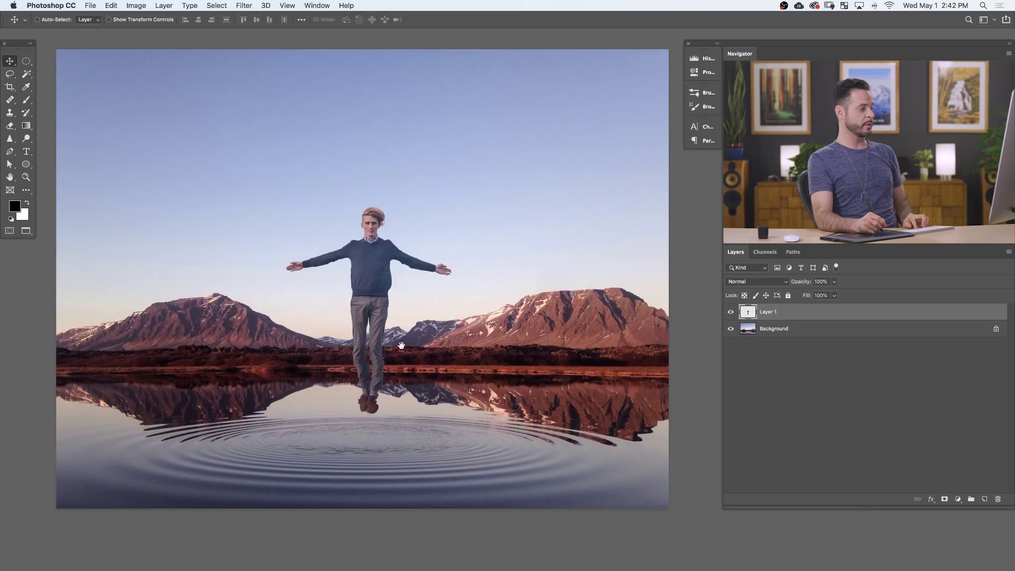
Step: Compare the man's legs and shoes up close with and without the displacement
left_click_drag(393, 312, 475, 390)
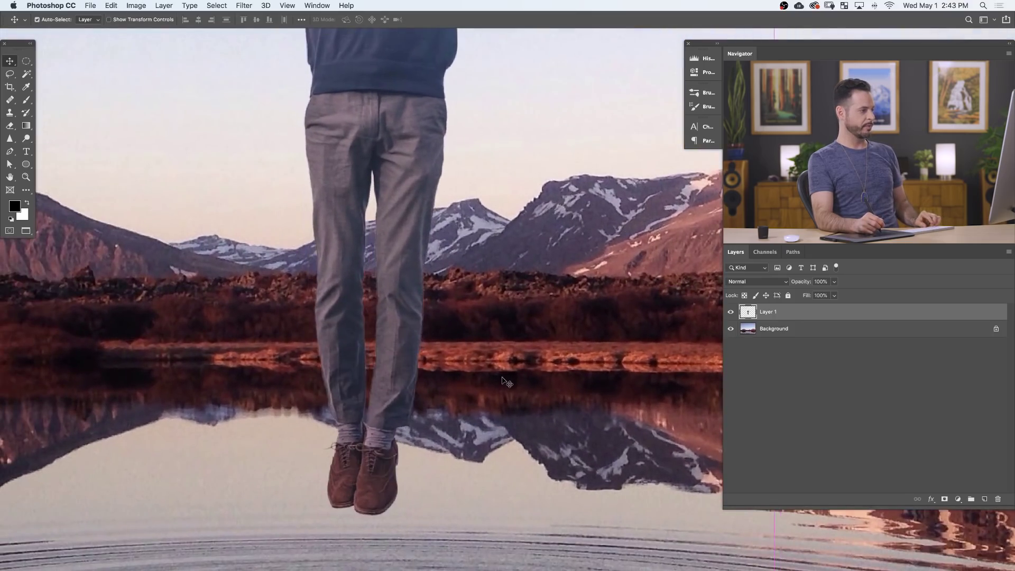
key("super+alt+z")
key("super+alt+z")
key("super+alt+z")
key("super+alt+z")
key("super+alt+z")
key("super+alt+z")
key("super+alt+z")
key("super+alt+z")
key("super+alt+z")
key("super+alt+z")
mouse_move(475, 271)
left_mouse_down()
mouse_move(463, 458)
mouse_move(453, 467)
mouse_move(493, 268)
left_mouse_up()
key("super+alt+z")
key("super+alt+z")
key("super+alt+z")
key("super+alt+z")
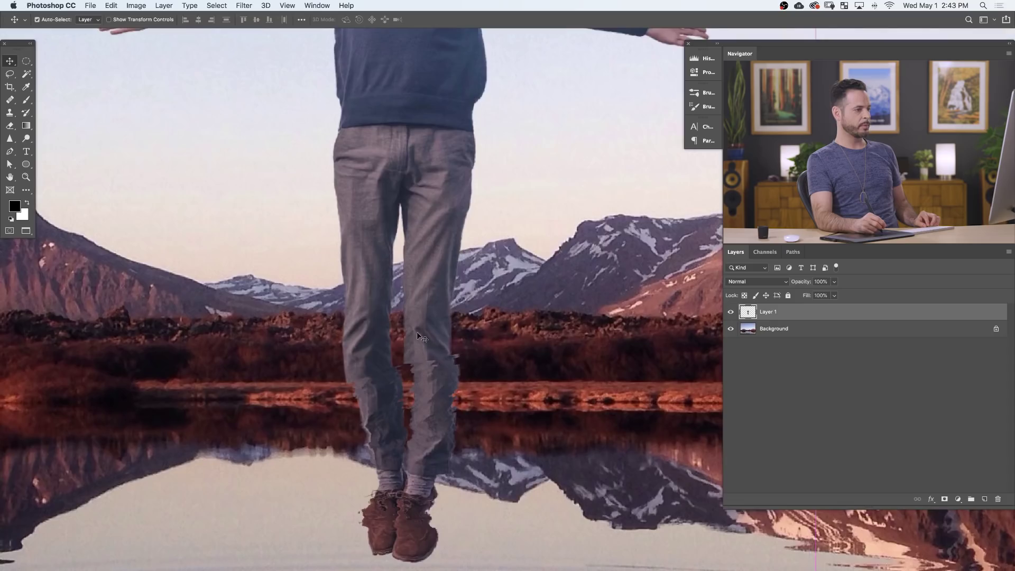
left_click_drag(499, 431, 504, 335)
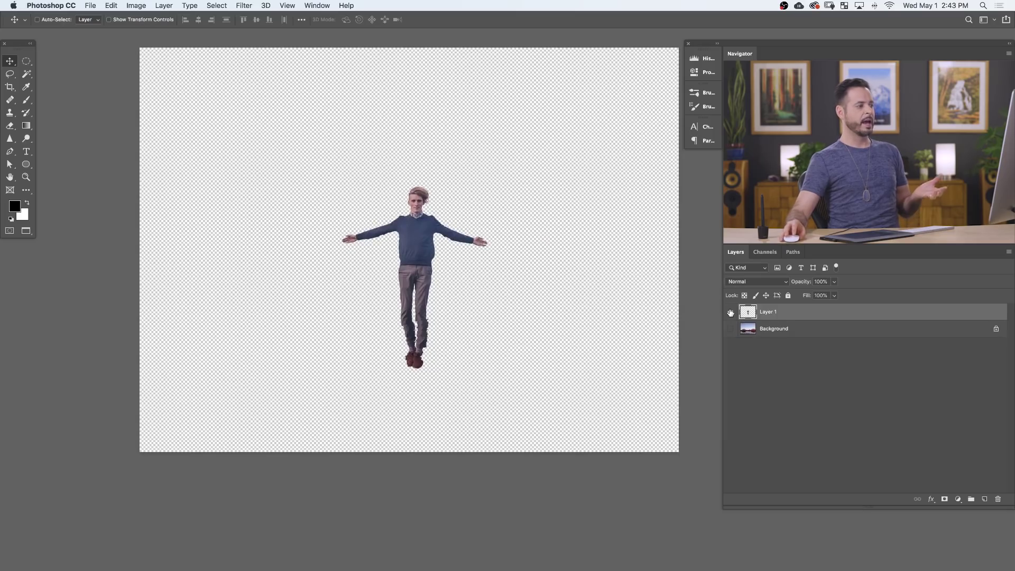
Step: Make the Background and Layer 1 visible again and undo the Displace filter on Layer 1
left_click(730, 330)
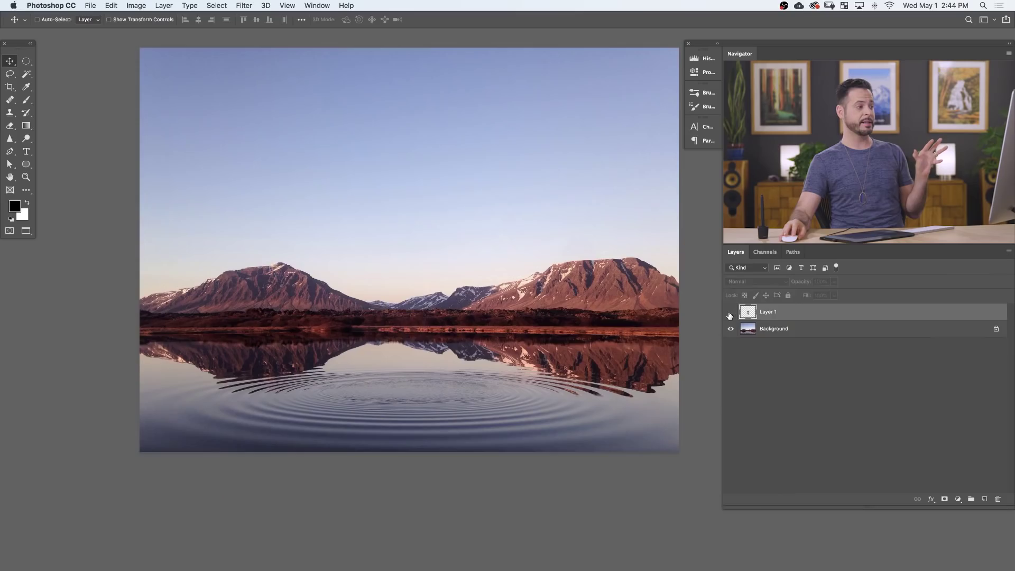
left_click(731, 314)
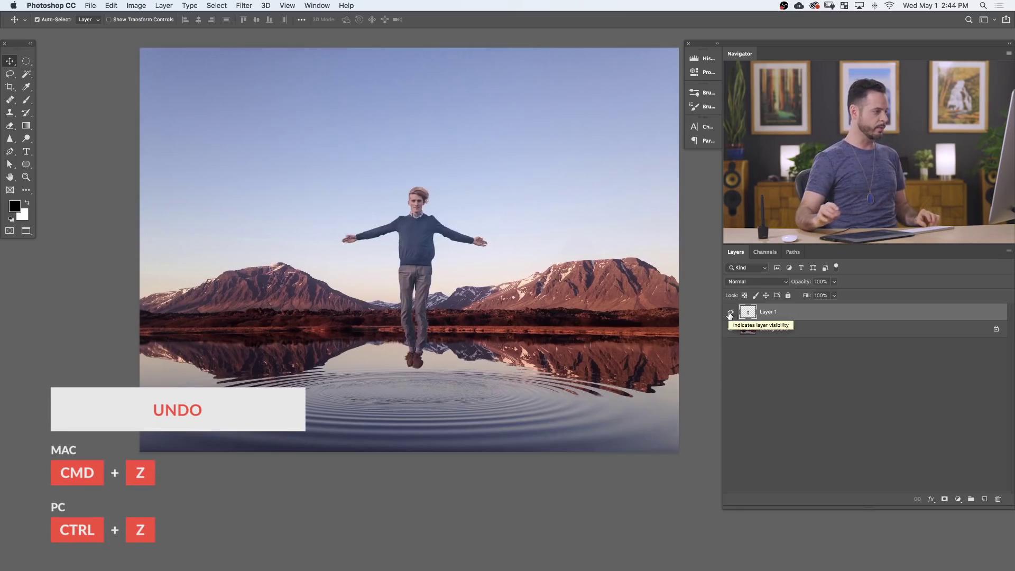
key("super+z")
key("super+shift+z")
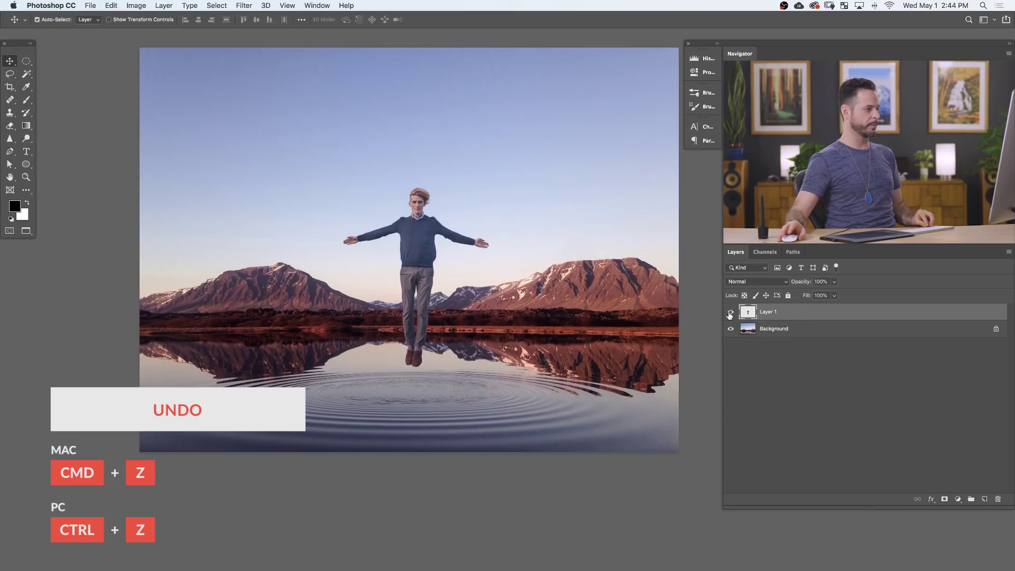
Step: Add a white Solid Color fill layer at 51% opacity between Layer 1 and the Background
left_click(446, 318, "super")
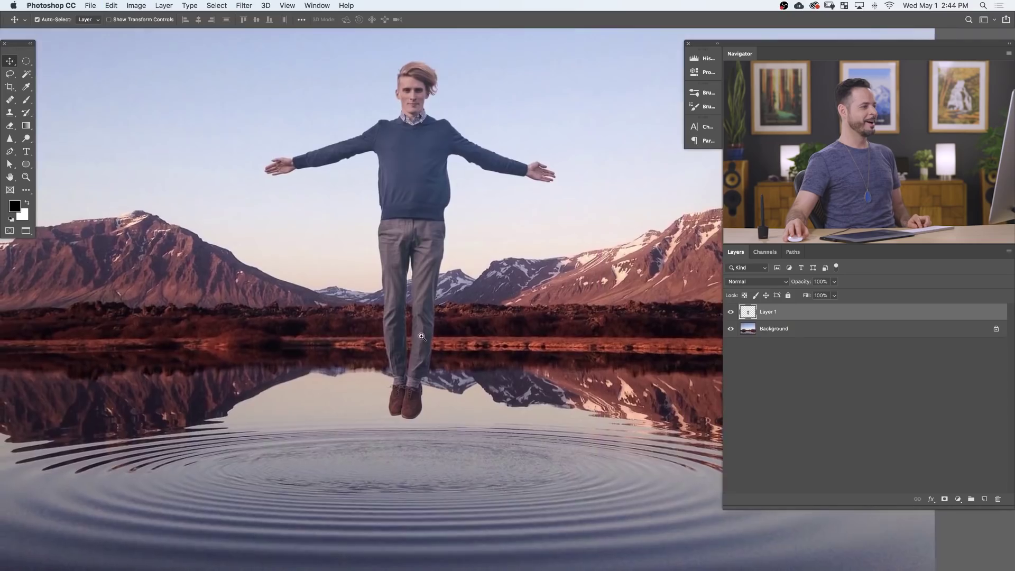
left_click(421, 336, "alt+super")
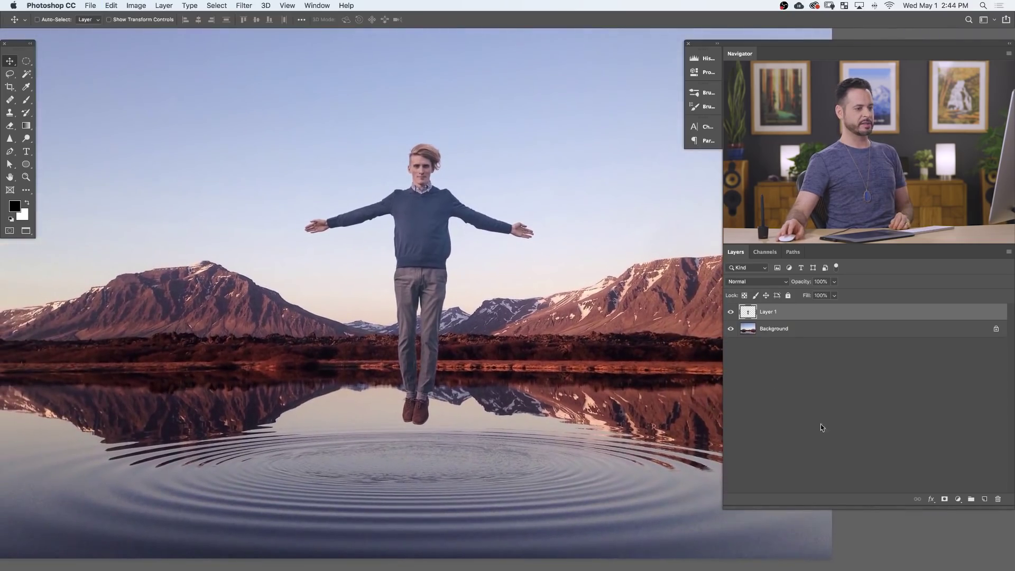
left_click(959, 500)
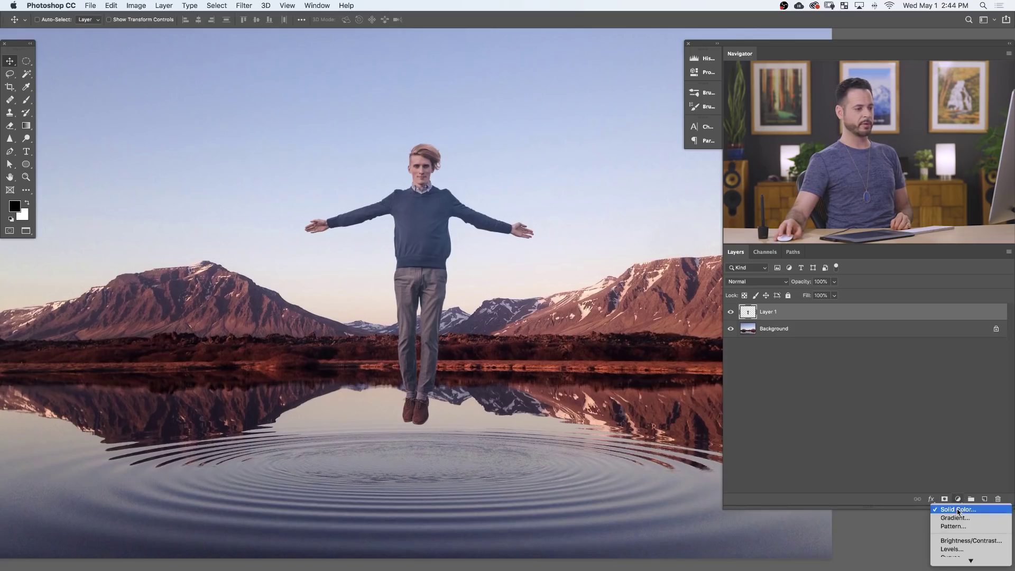
left_click(958, 509)
left_click_drag(196, 288, 74, 196)
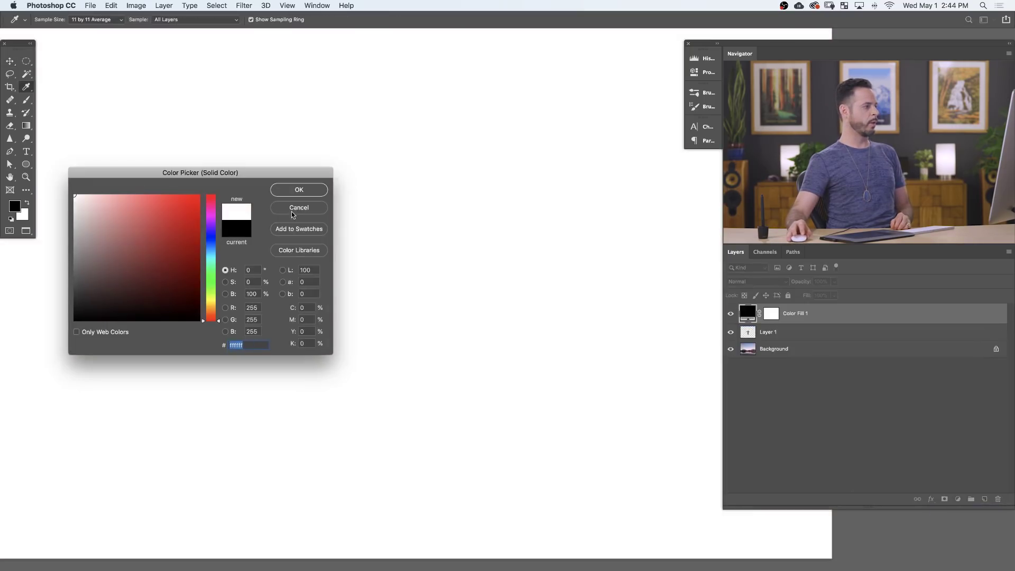
left_click(299, 191)
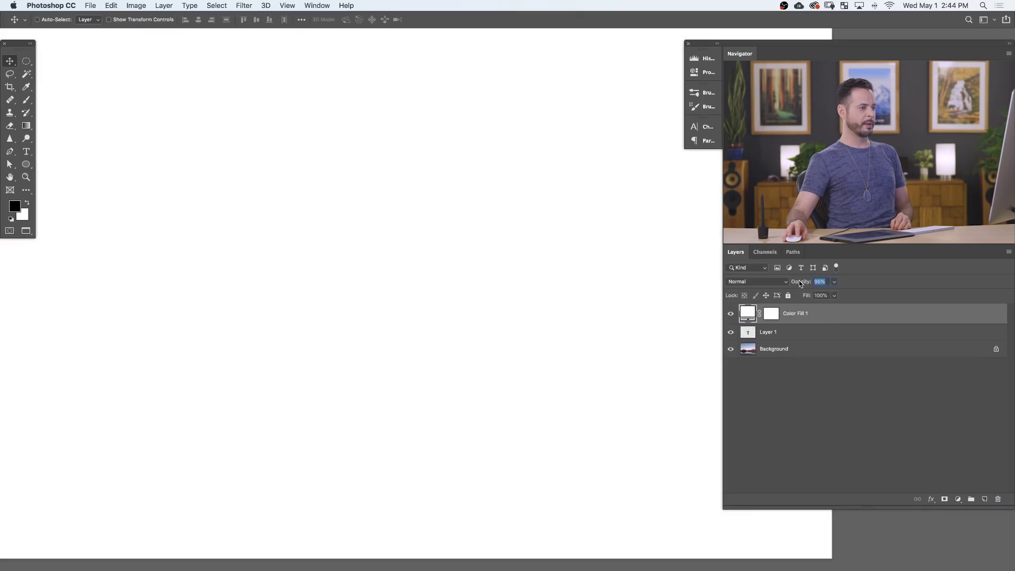
left_click_drag(800, 284, 776, 281)
left_click_drag(818, 318, 820, 334)
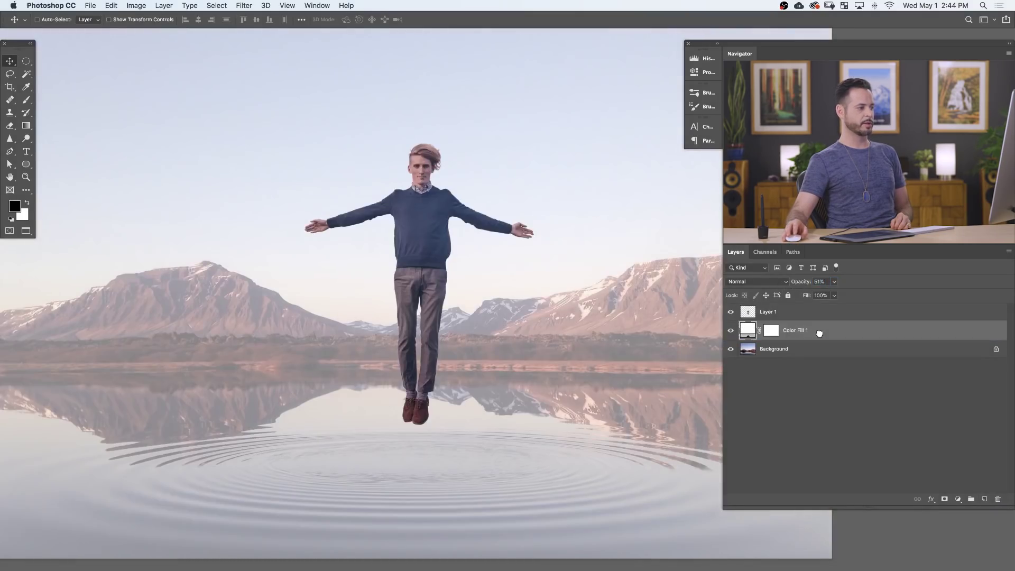
Step: Switch Layer 1, the white color fill and the Background off and on one at a time to examine each layer's contribution
key("super+0")
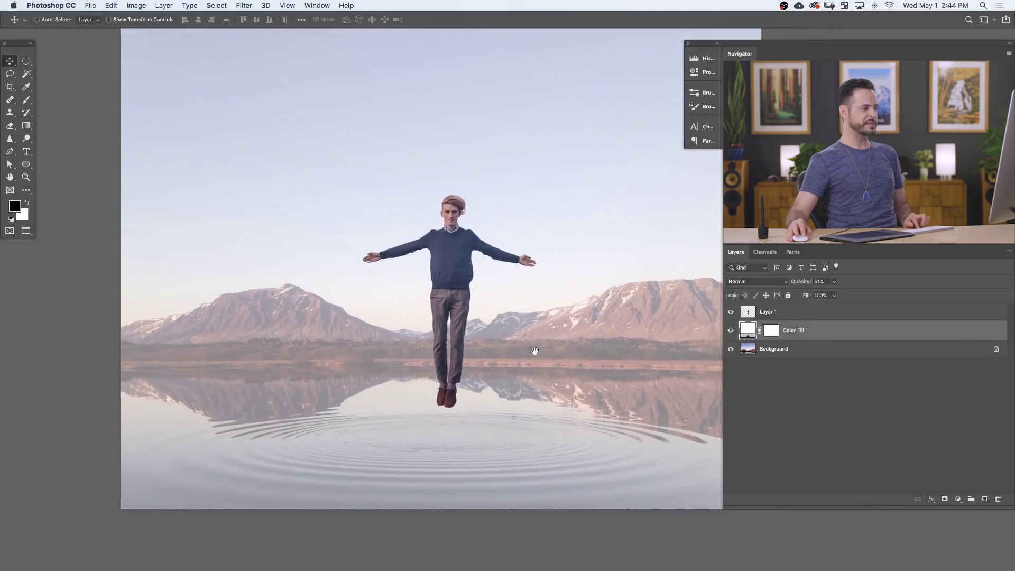
left_click(731, 312)
left_click(731, 312)
left_click(731, 312)
left_click(731, 312)
left_click(731, 330)
left_click(731, 330)
left_click(731, 331)
left_click(731, 331)
left_click(731, 349)
left_click(731, 349)
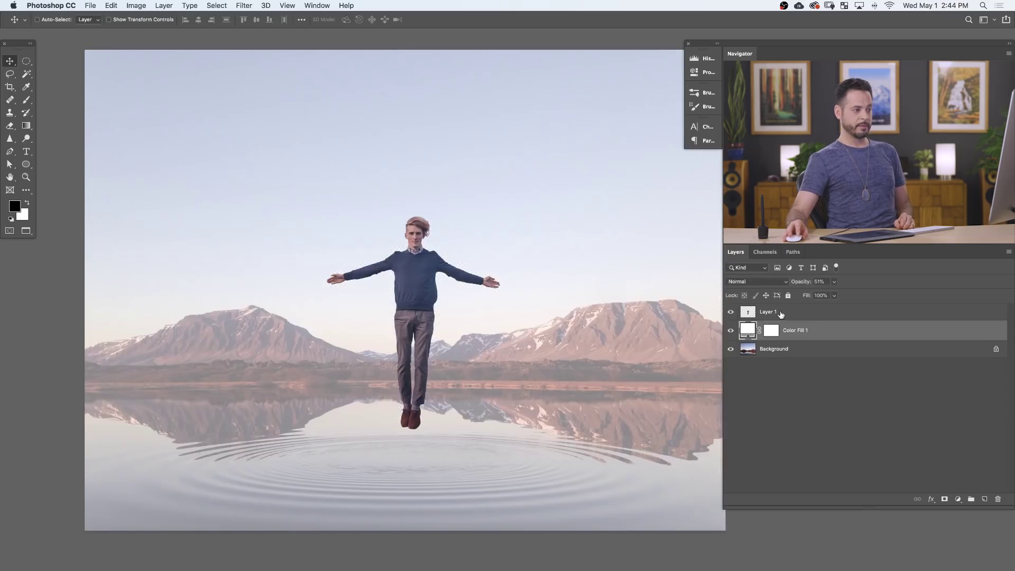
Step: Rename Layer 1 as Subject and select the Color Fill 1 layer
left_click(782, 314)
double_click(769, 312)
type("Subject")
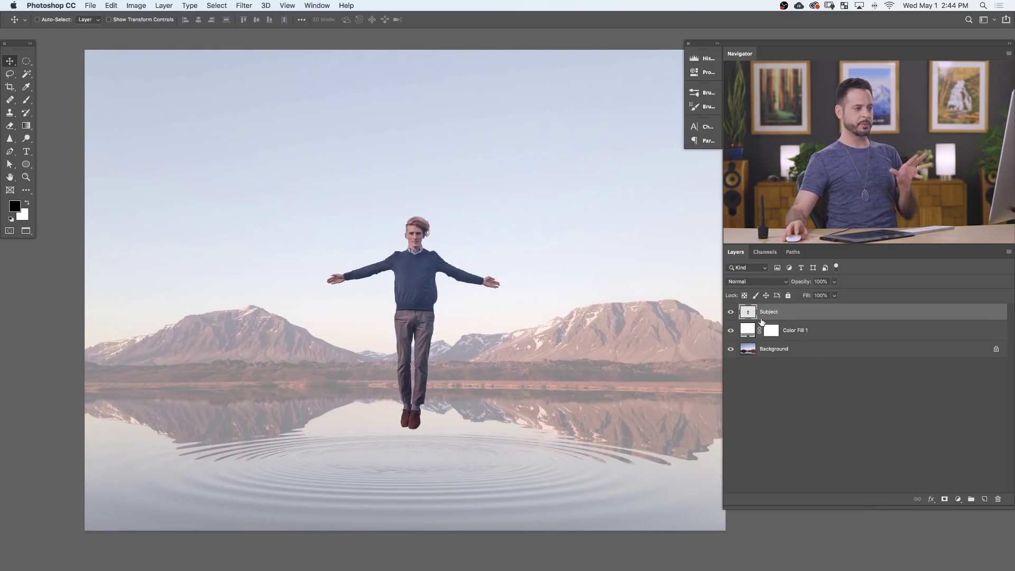
left_click(799, 332)
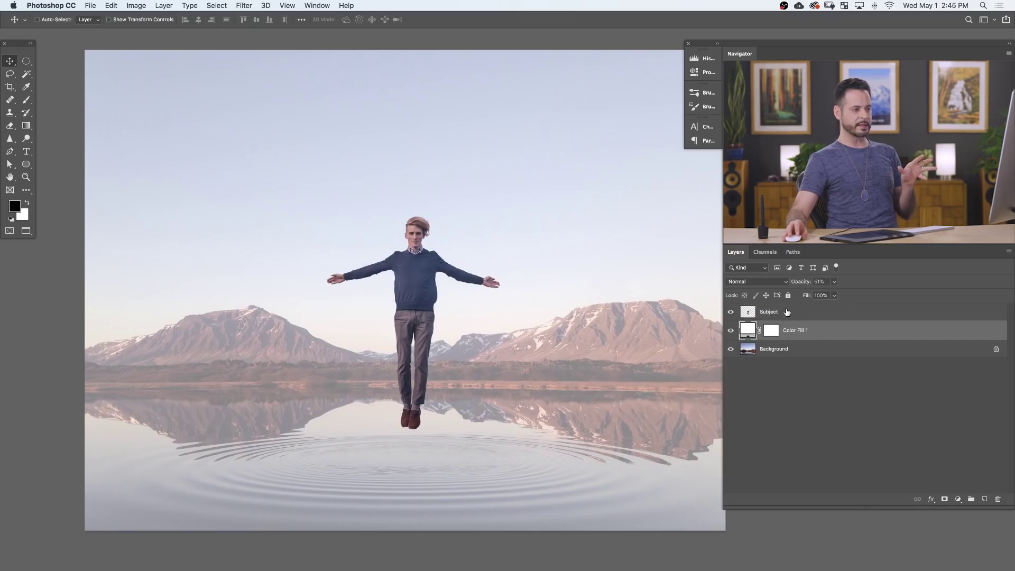
Step: Convert the Subject and Color Fill 1 layers together into one Smart Object
left_click(792, 318)
left_click(798, 329)
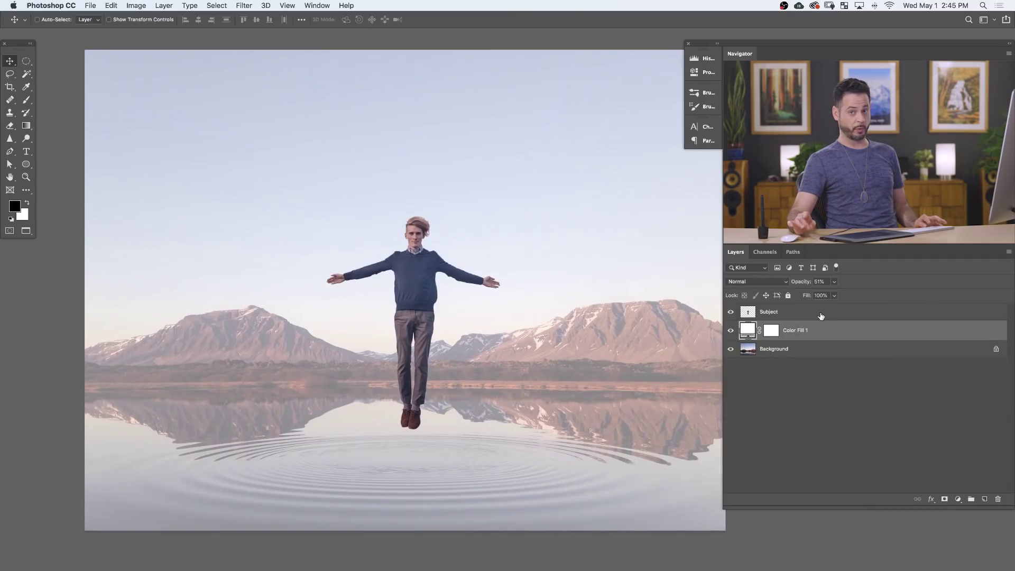
left_click(813, 312)
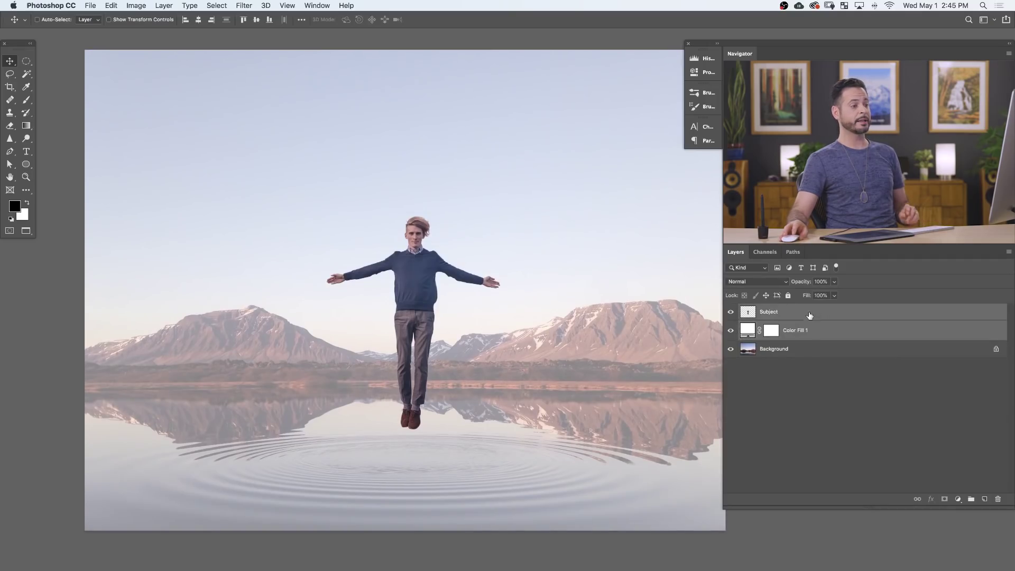
right_click(806, 317)
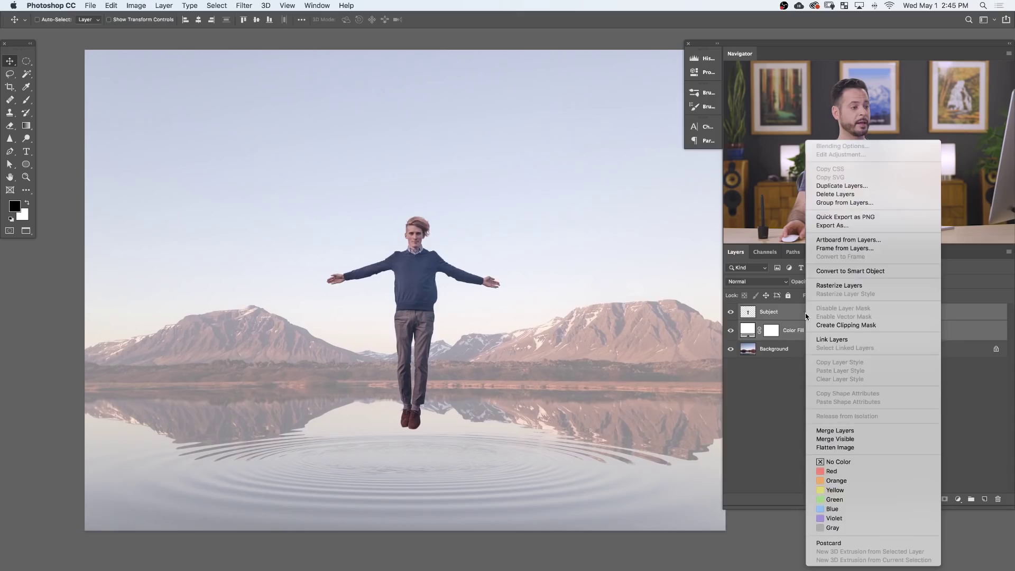
left_click(827, 271)
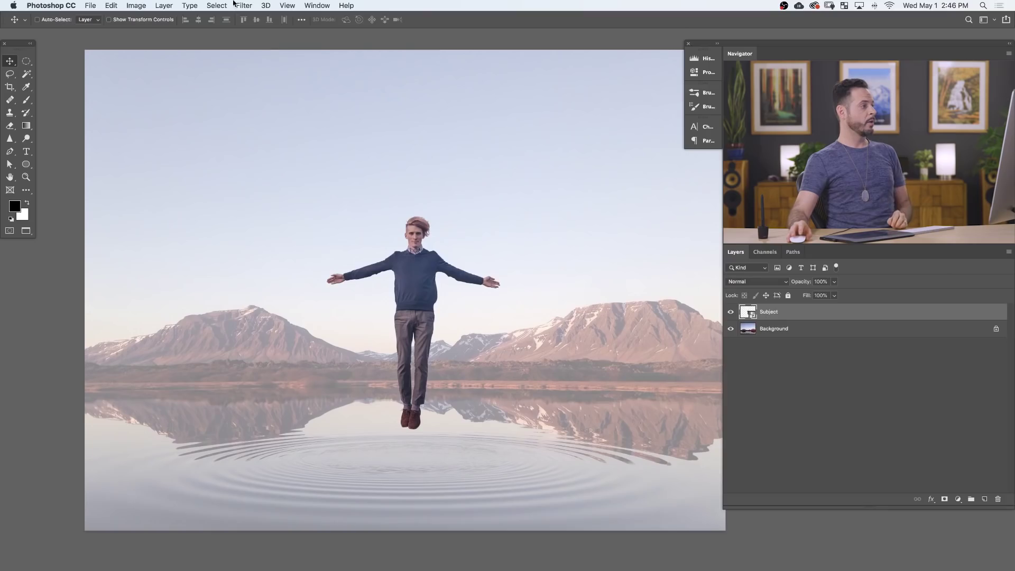
Step: Apply the Displace filter to the Subject Smart Object at horizontal and vertical scale 10, using Reflection.psd as the displacement map
left_click(244, 5)
mouse_move(267, 142)
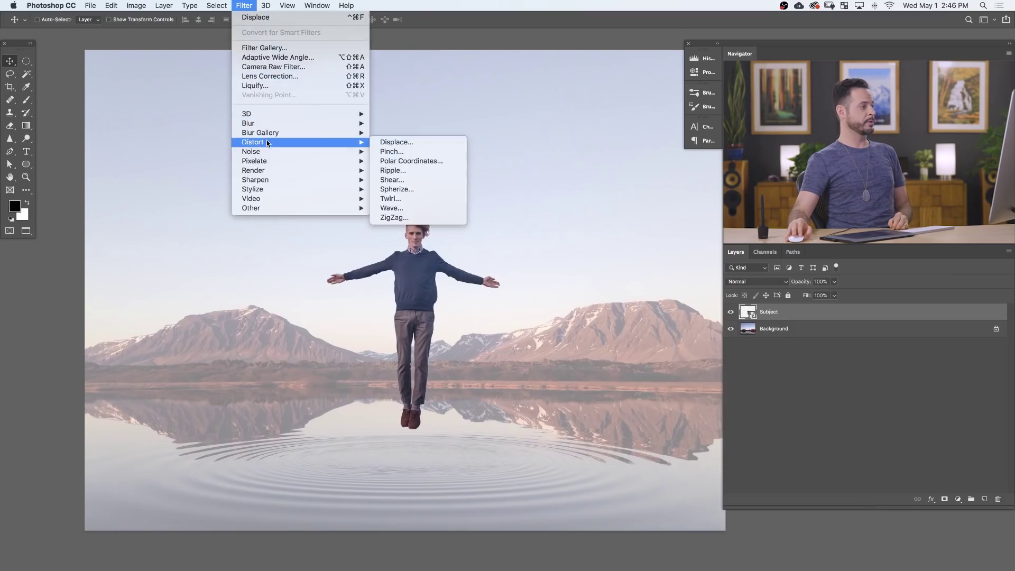
left_click(405, 143)
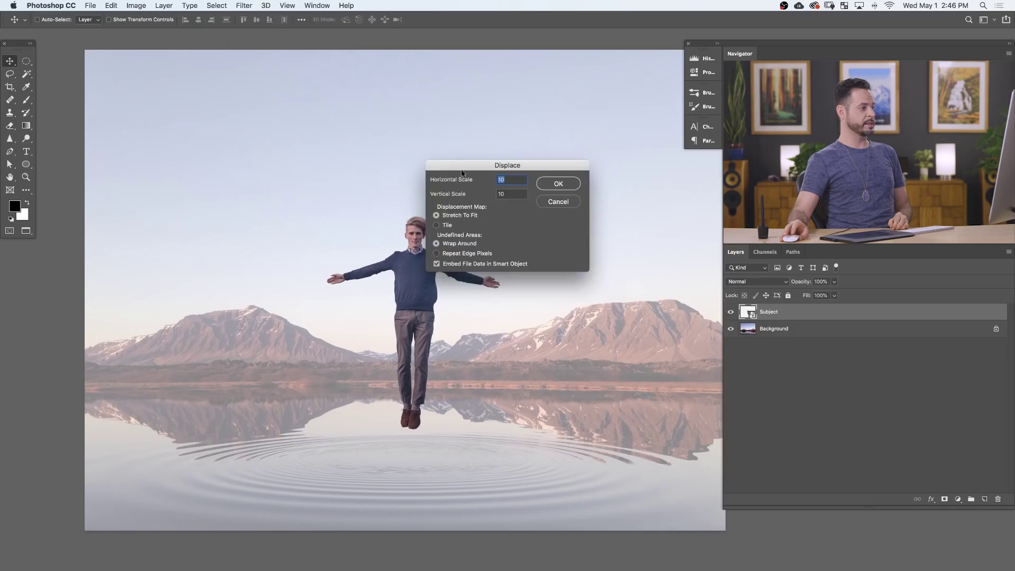
left_click(565, 185)
left_click(386, 104)
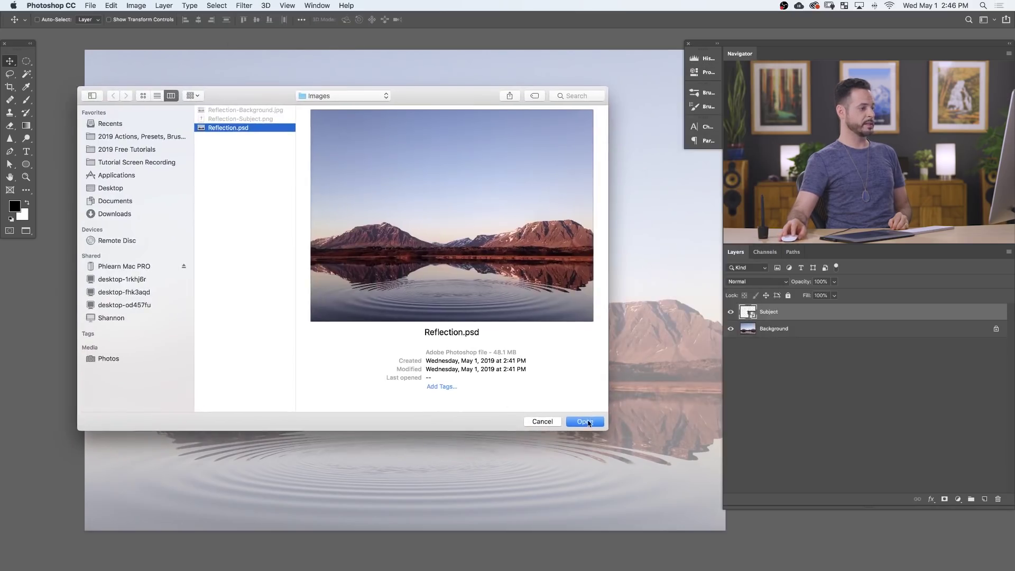
left_click(585, 421)
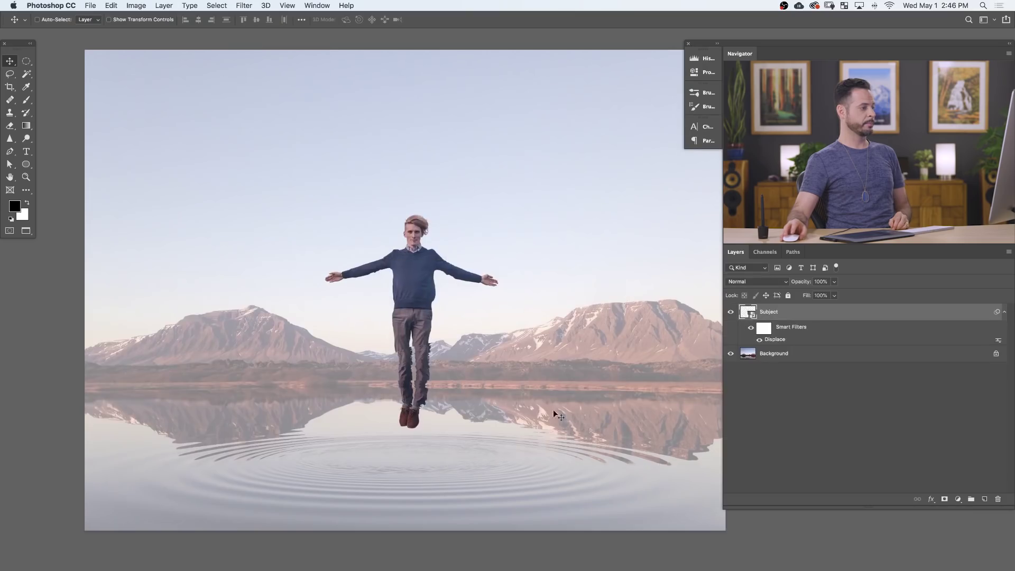
Step: Switch the Displace smart filter off and on to compare the man's legs with and without the distortion
scroll(430, 354, "up", 5)
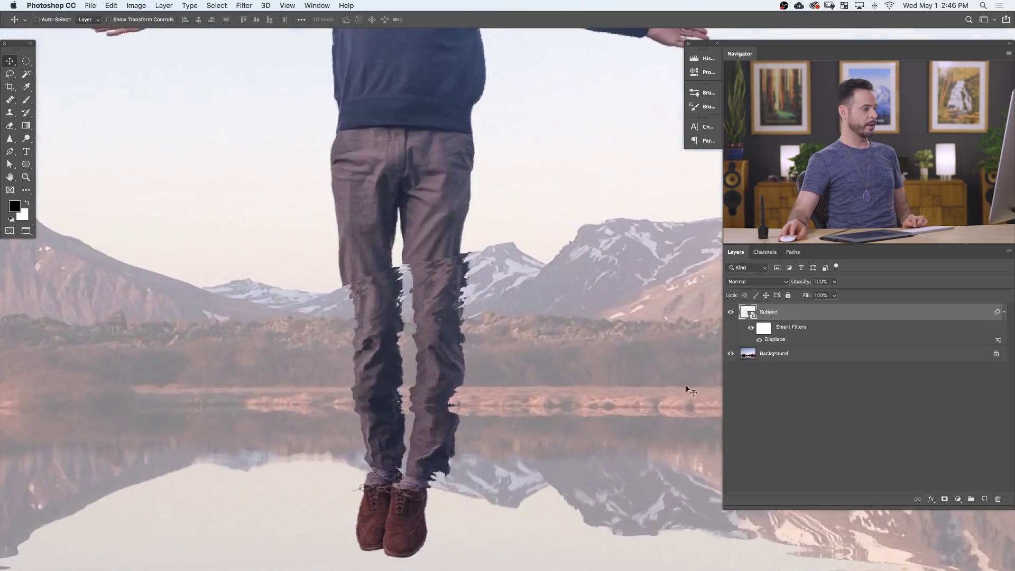
left_click(731, 313)
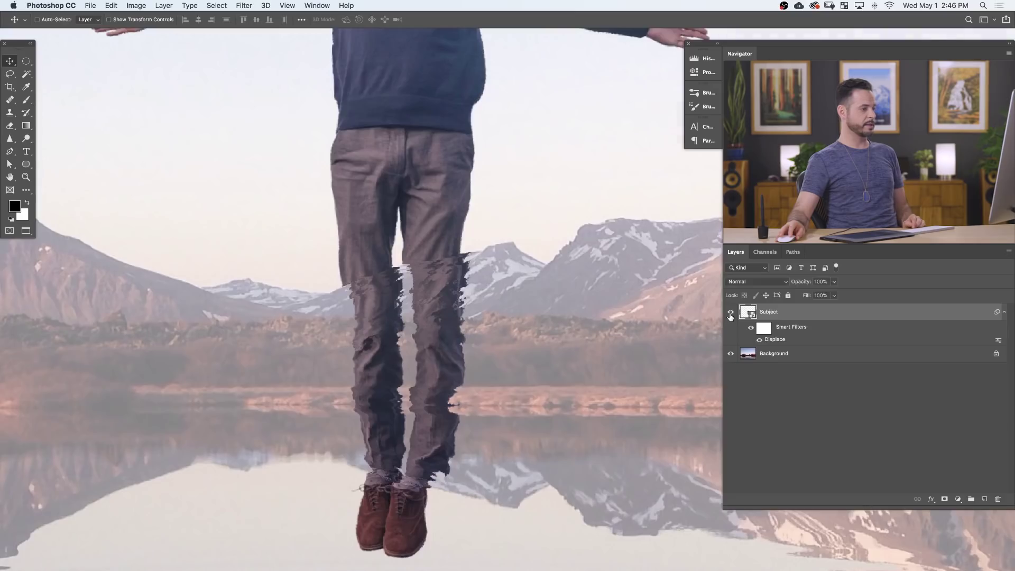
left_click(760, 341)
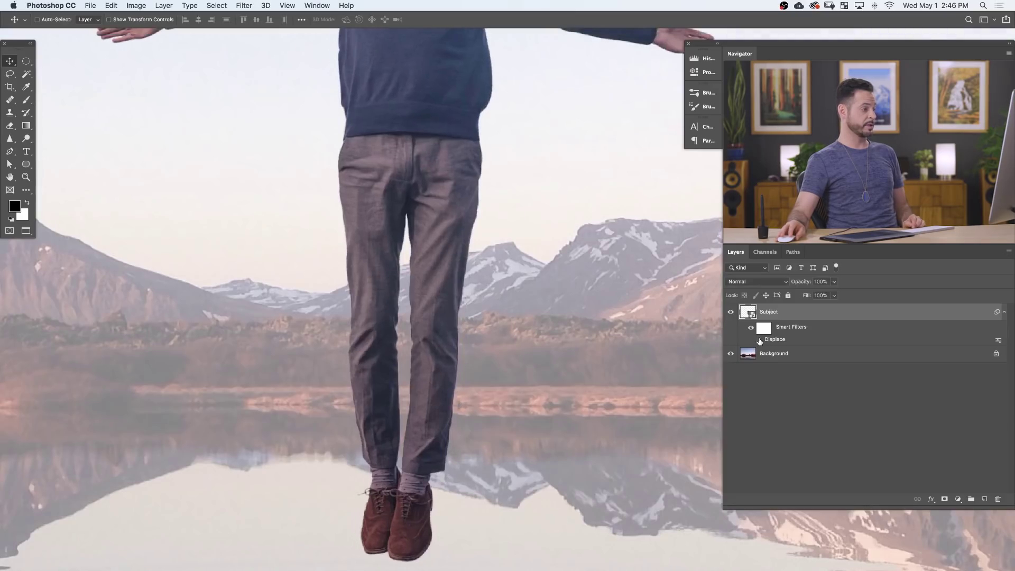
left_click(760, 341)
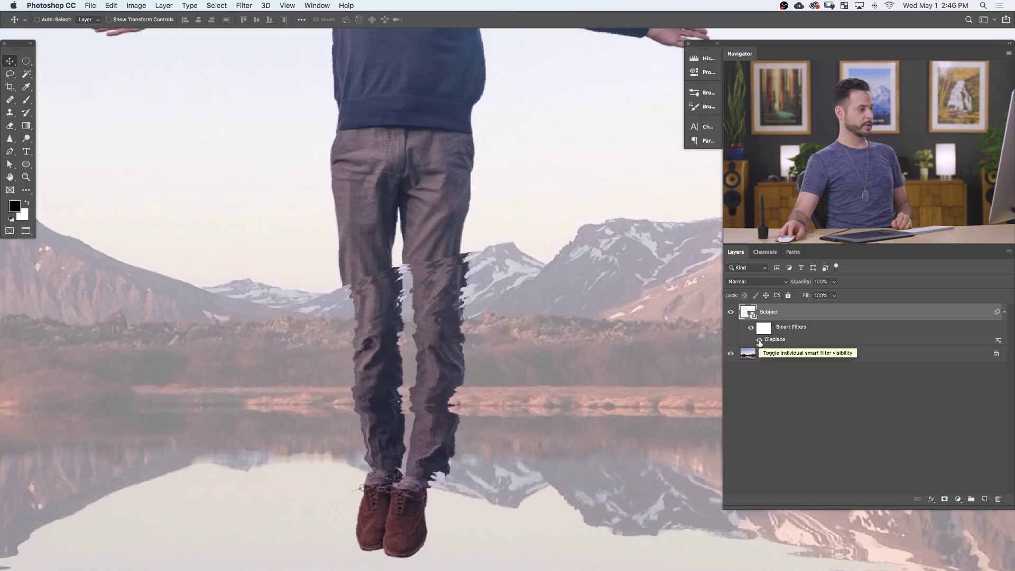
left_click(760, 341)
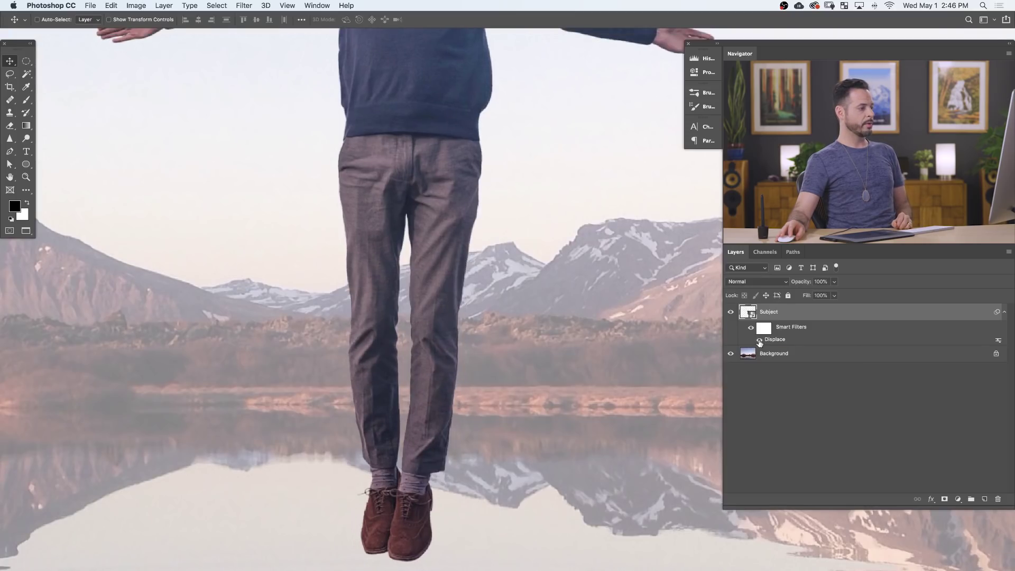
left_click(760, 341)
left_click(760, 341)
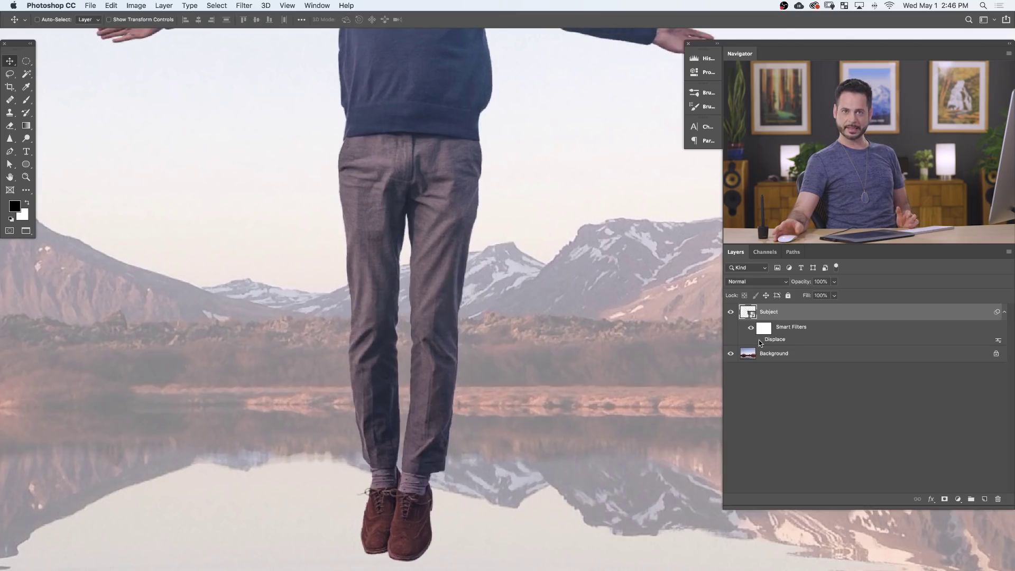
Step: Open the Subject Smart Object's contents, hide the Color Fill 1 layer inside it, then save and close the file
key("super+0")
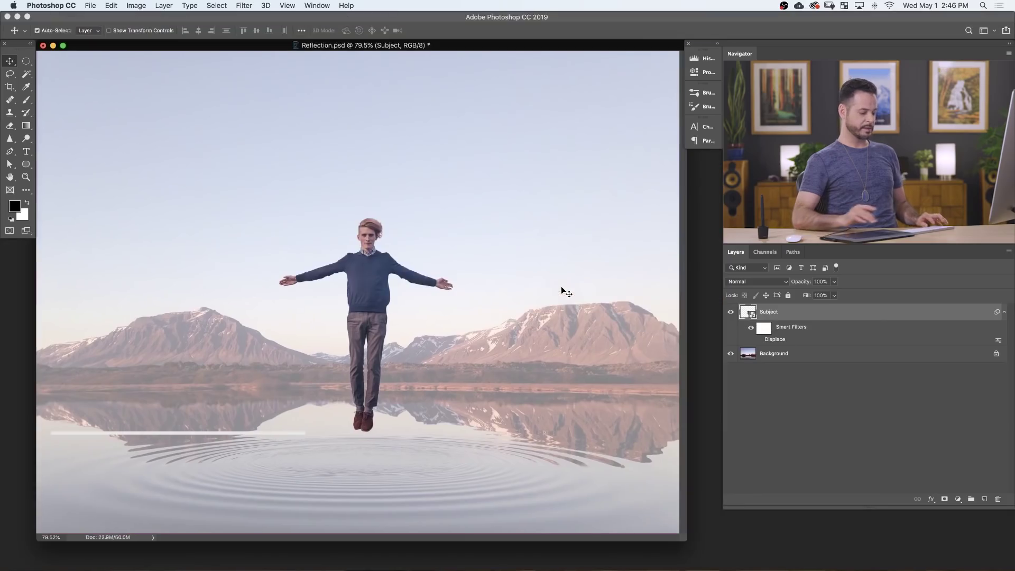
key("super+minus")
key("super+minus")
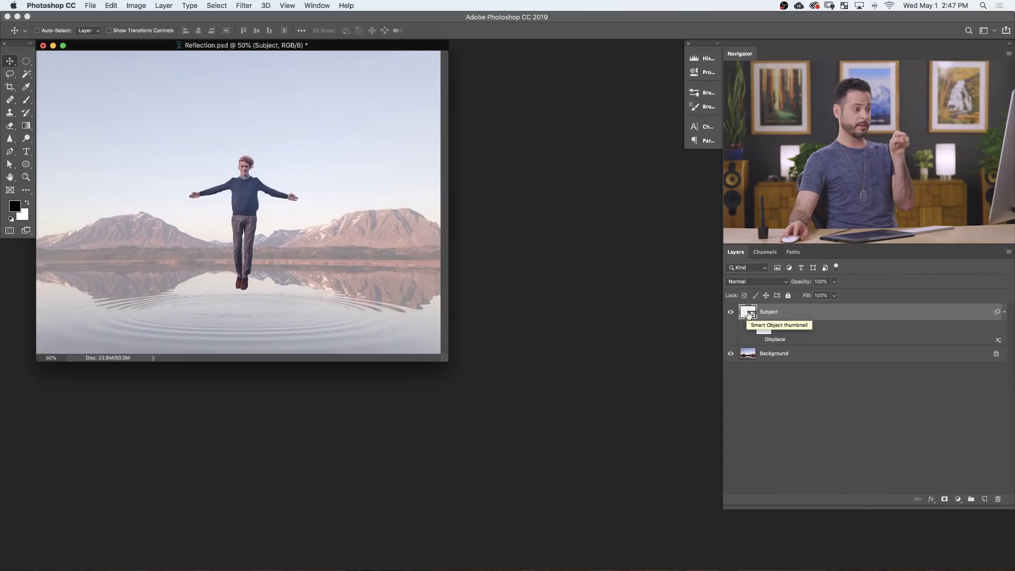
double_click(749, 313)
left_click_drag(415, 51, 532, 123)
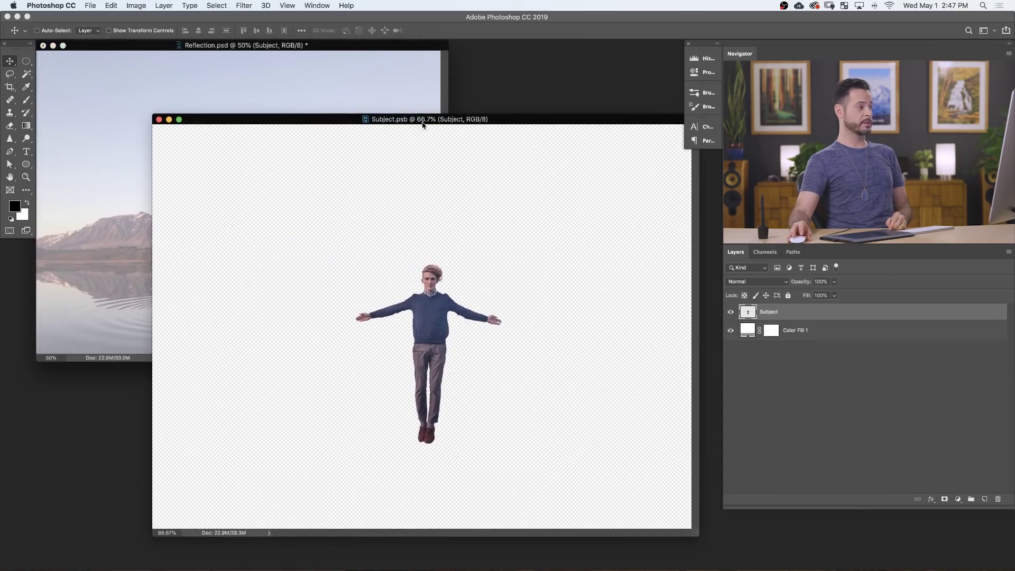
left_click(732, 332)
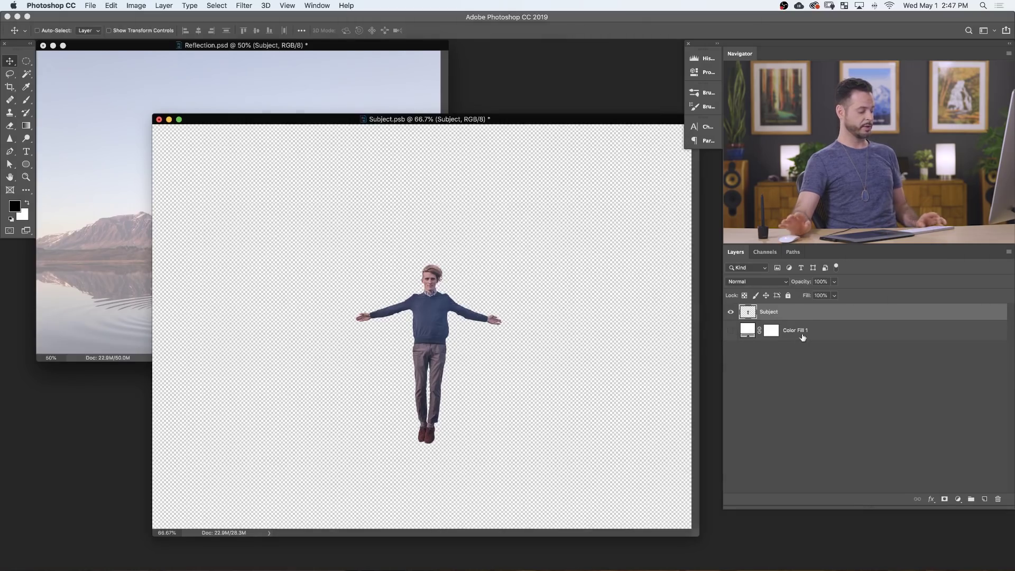
key("super+s")
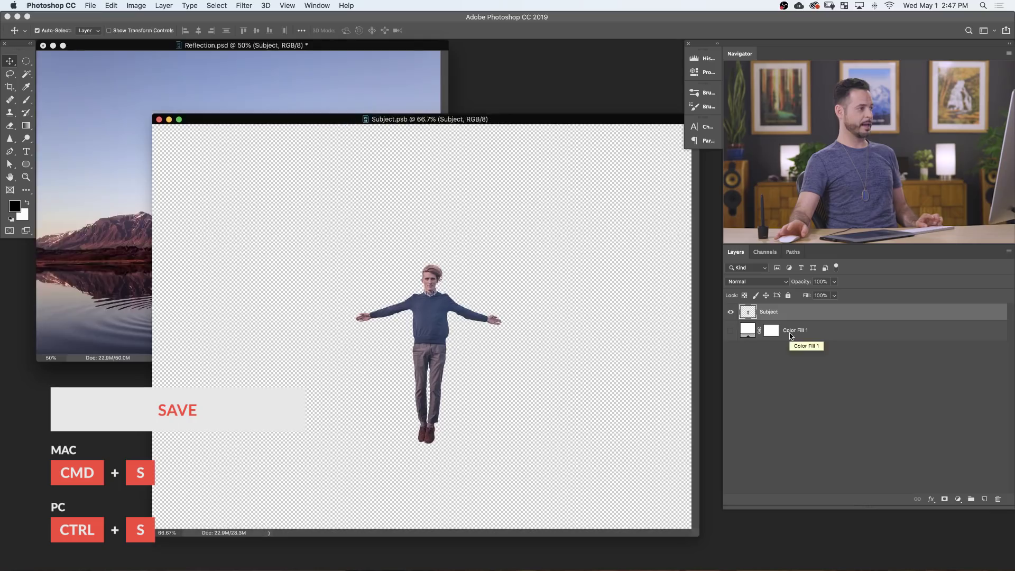
key("super+w")
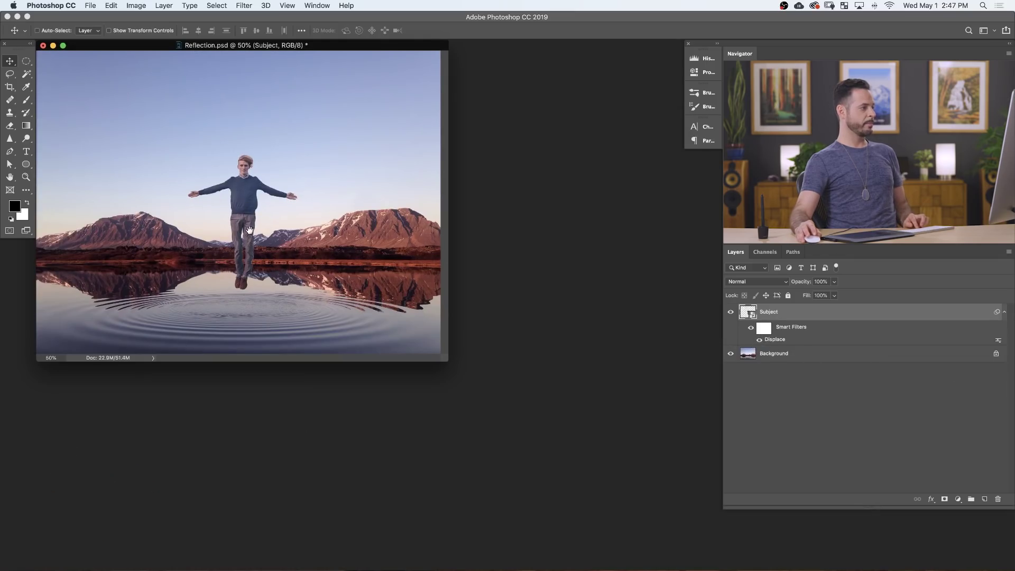
Step: Examine the man's displaced legs, switch to full screen mode, and undo back to separate Subject and Color Fill 1 layers
left_click_drag(262, 247, 310, 222)
left_click_drag(312, 158, 286, 156)
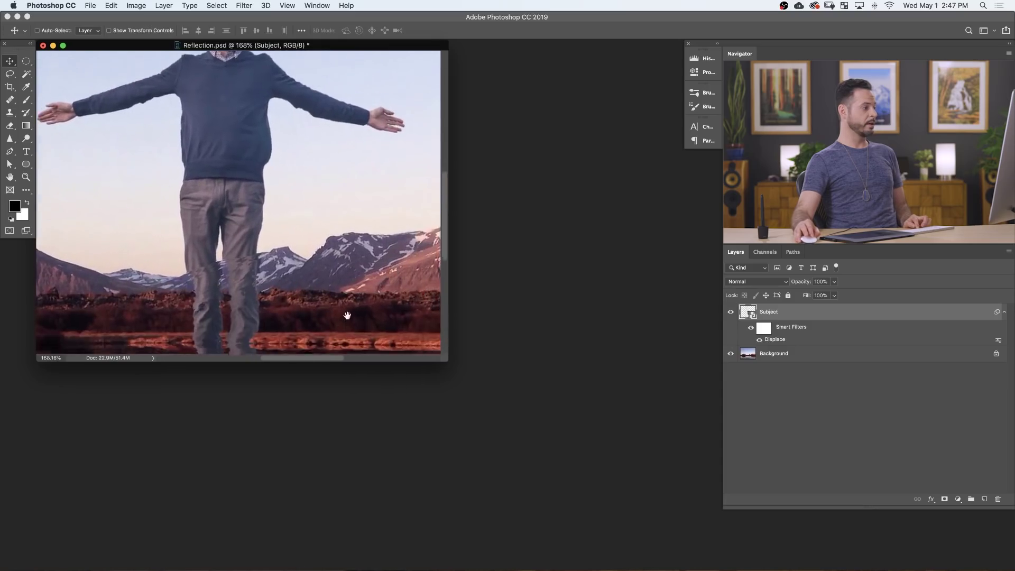
left_click_drag(258, 262, 259, 182)
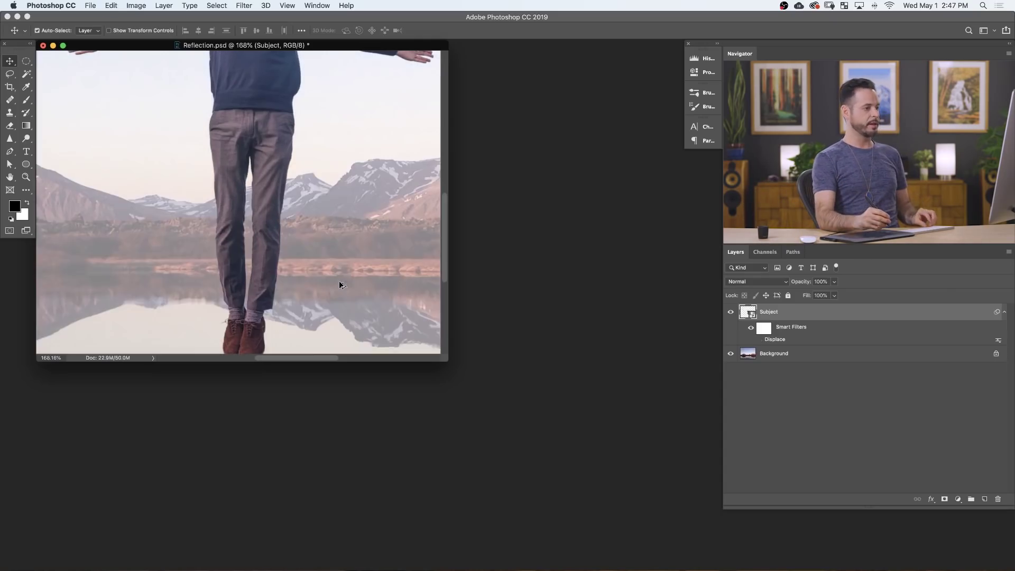
key("f")
key("super+z")
key("super+z")
key("super+z")
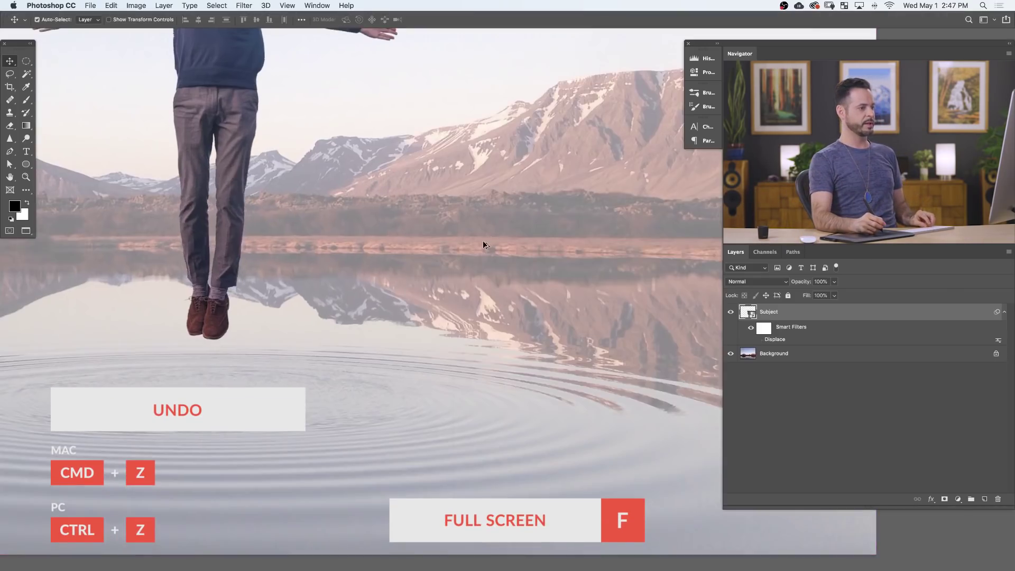
key("super+z")
key("super+z")
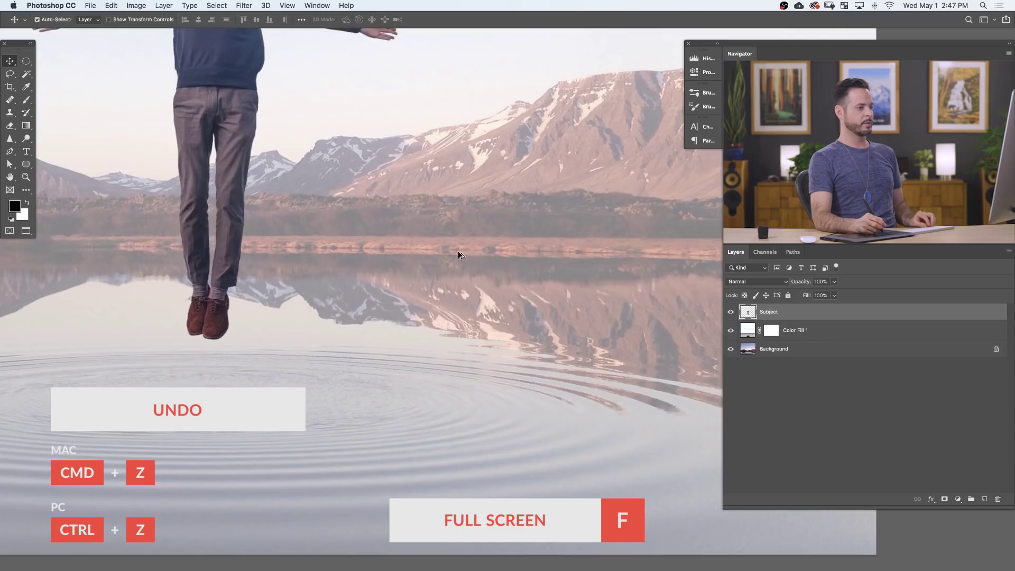
Step: Delete the Color Fill 1 layer and move the subject slightly down so his feet hover just above the ripples
left_click(822, 331)
key("BackSpace")
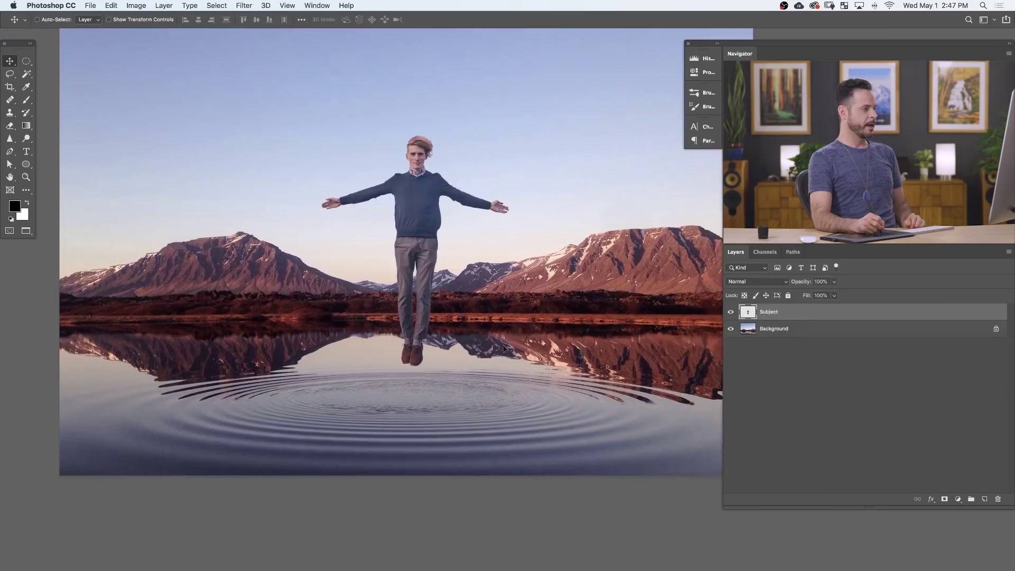
left_click_drag(510, 344, 502, 364)
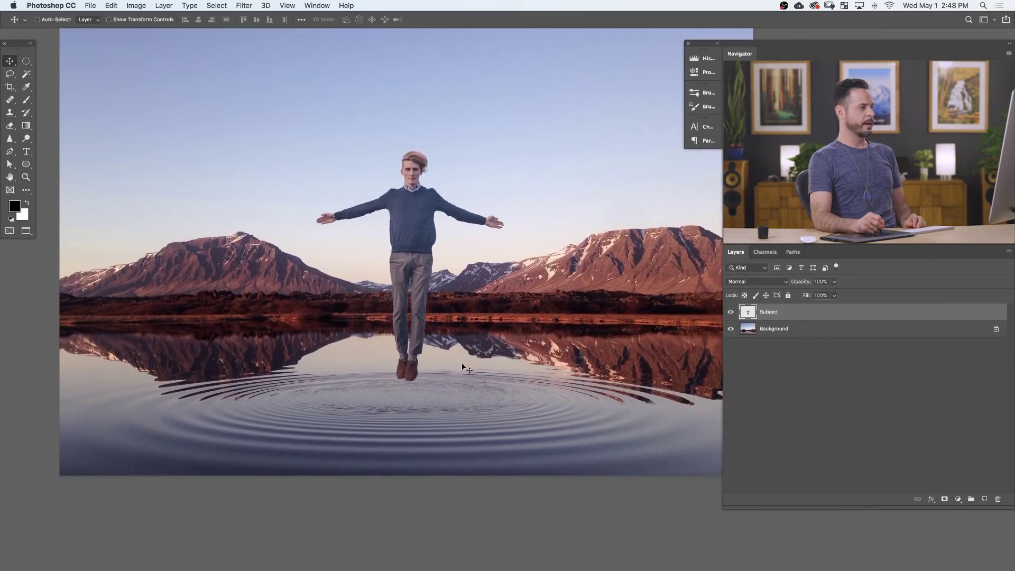
scroll(476, 365, "left", 3)
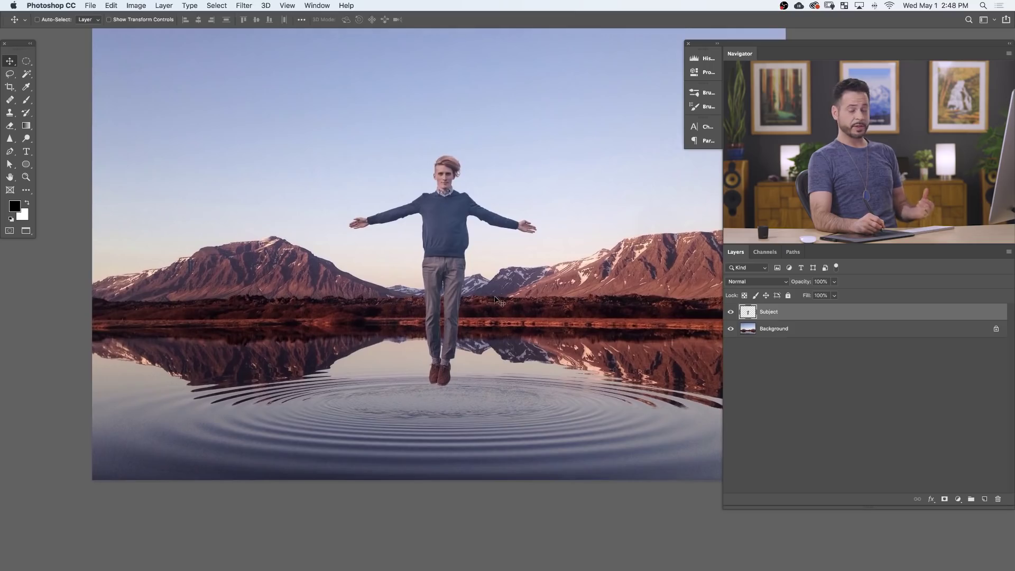
Step: Duplicate the Subject layer and flip the copy vertically with Free Transform
key("super")
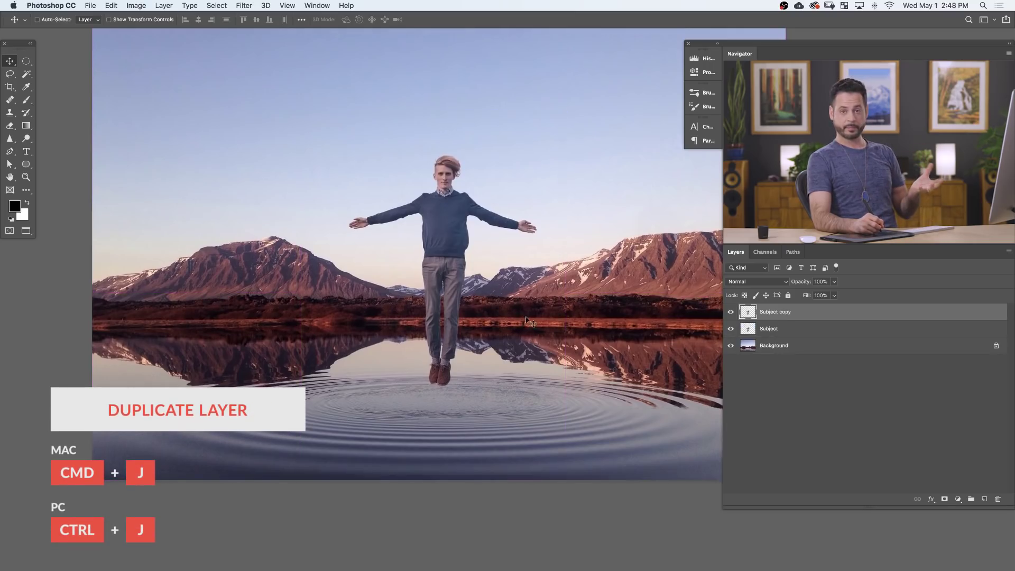
key("super")
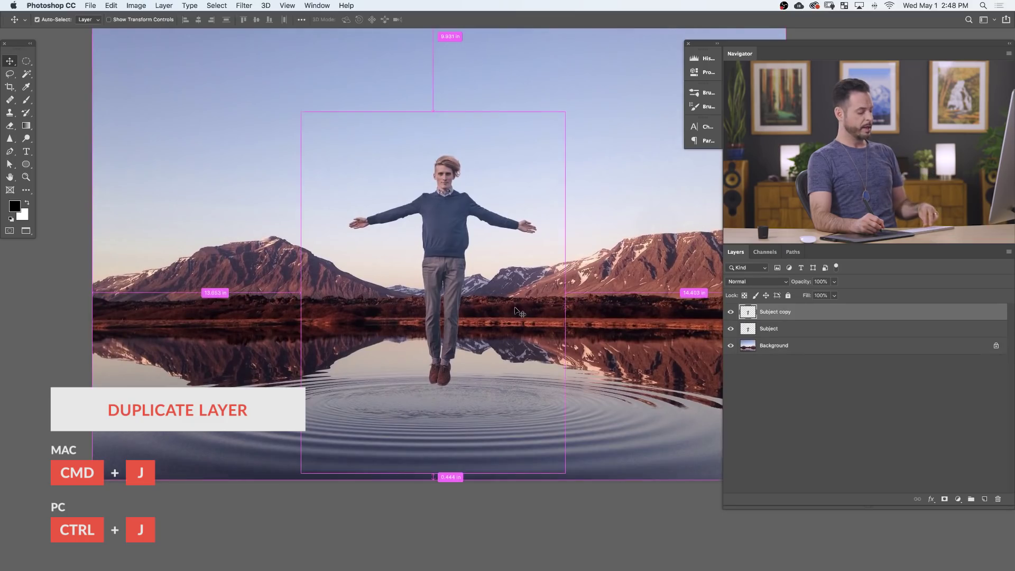
key("super+t")
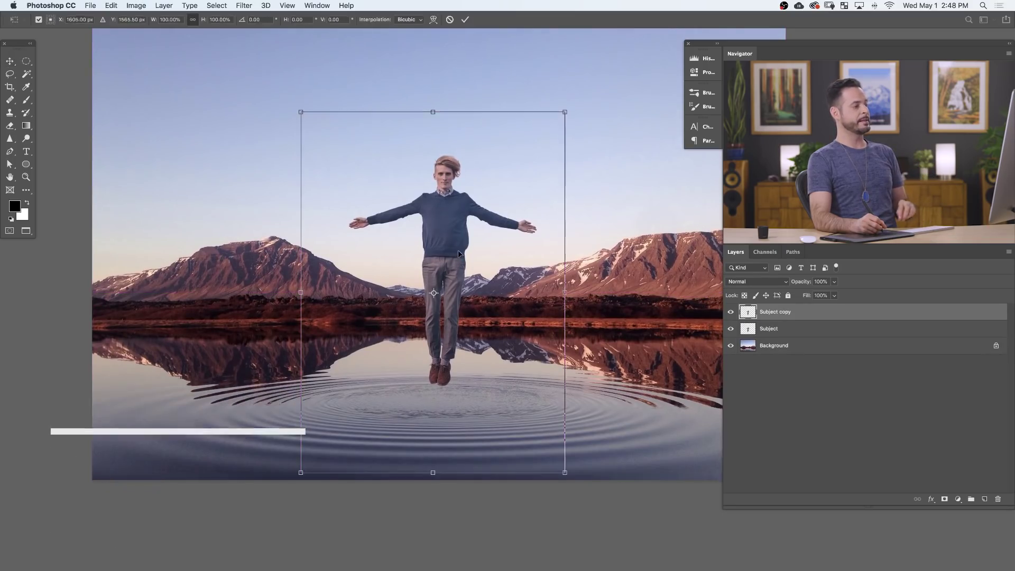
right_click(455, 252)
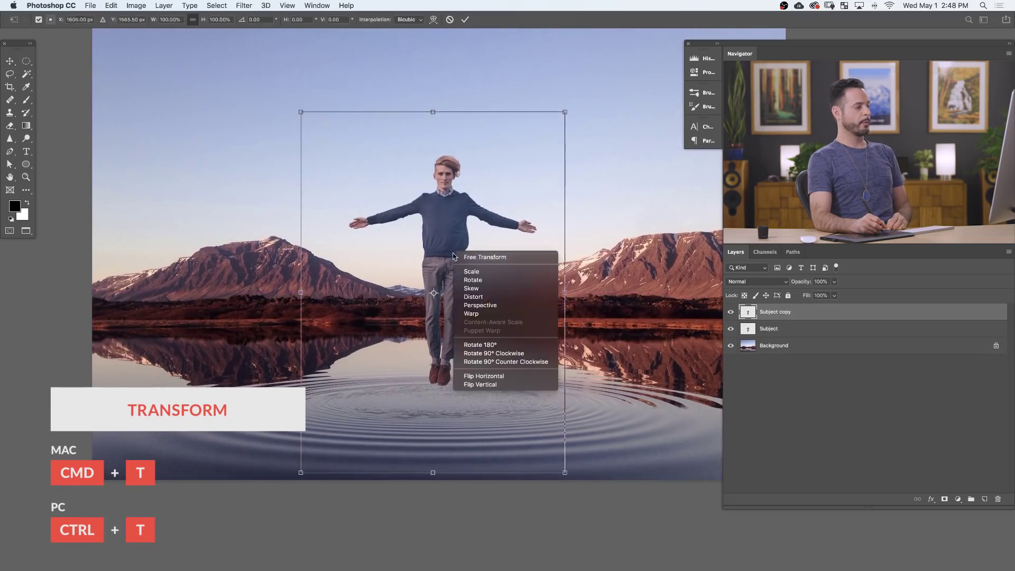
left_click(503, 385)
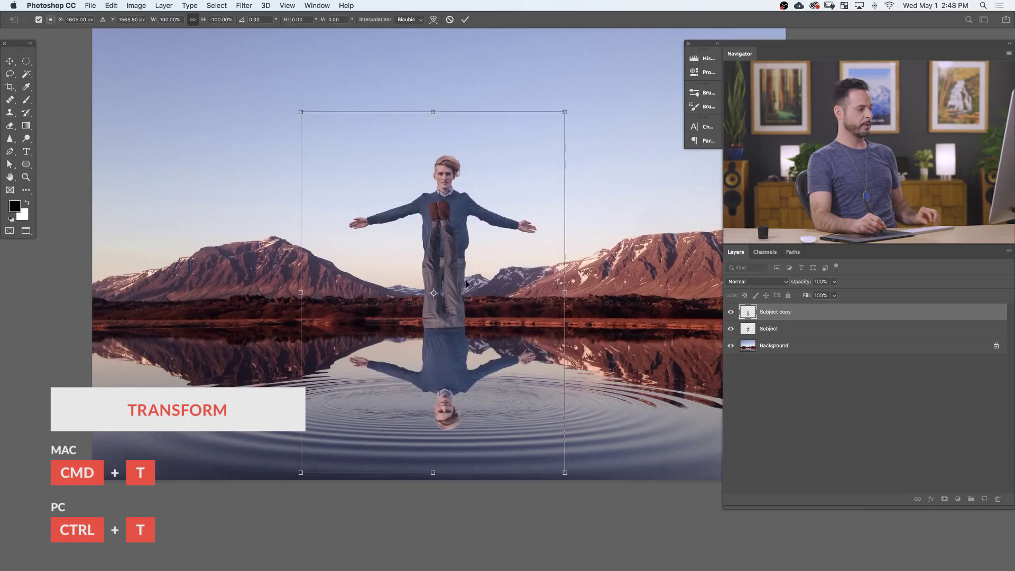
Step: Move the flipped copy straight down so its feet sit in the water below the man's feet, leaving a gap between them
left_click_drag(466, 306, 477, 521)
key("Return")
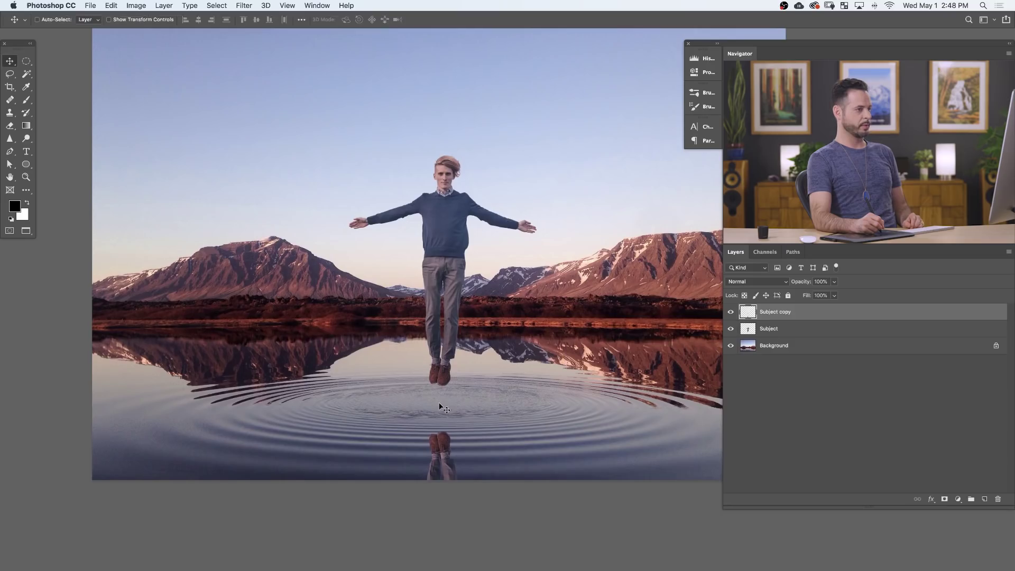
left_click_drag(481, 444, 484, 453)
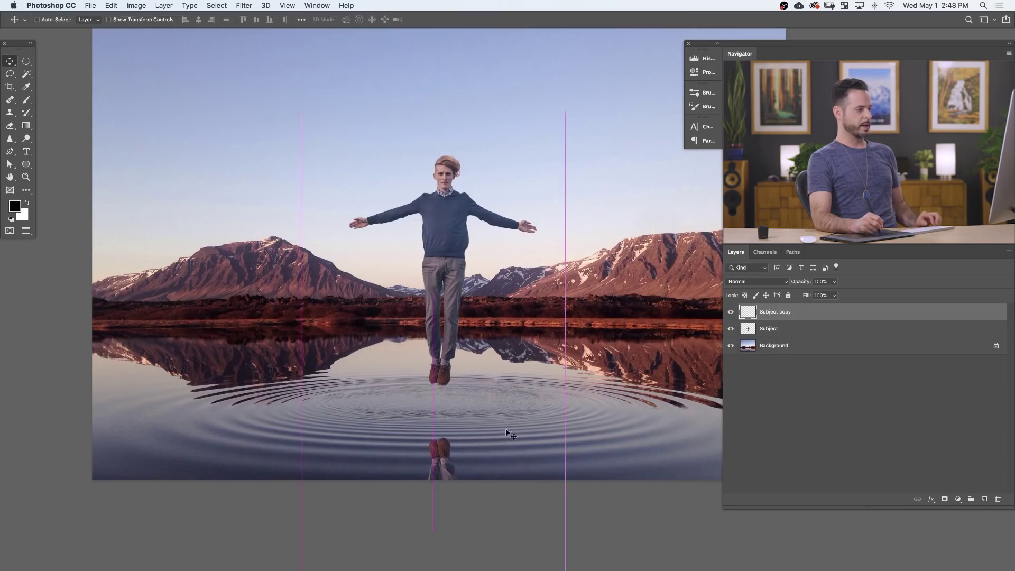
Step: Scale the Subject and Subject copy layers down together with Free Transform, keeping them centred over the ripples
key("alt+shift+bracketleft")
key("super+t")
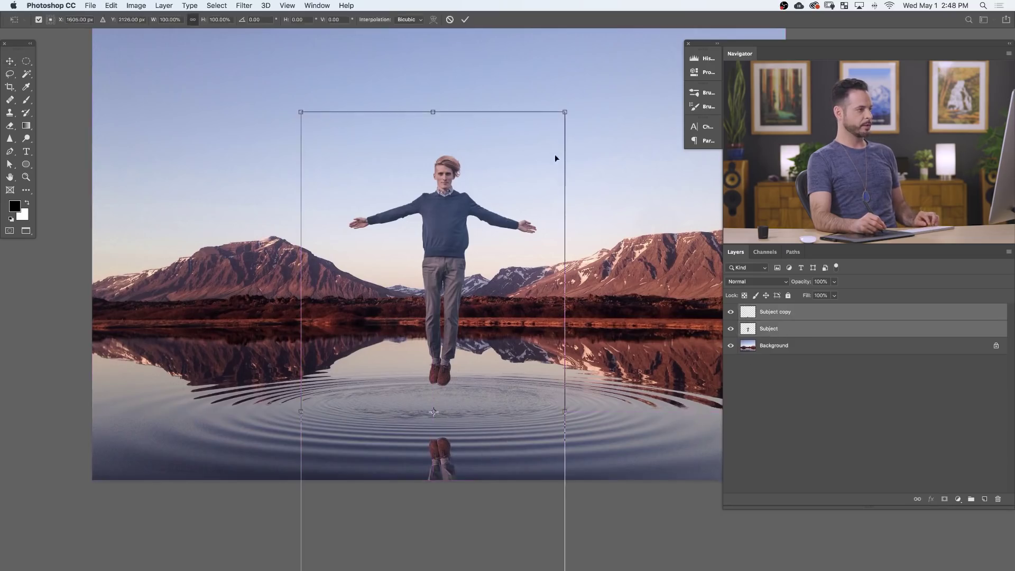
left_click_drag(568, 113, 548, 153)
key("Return")
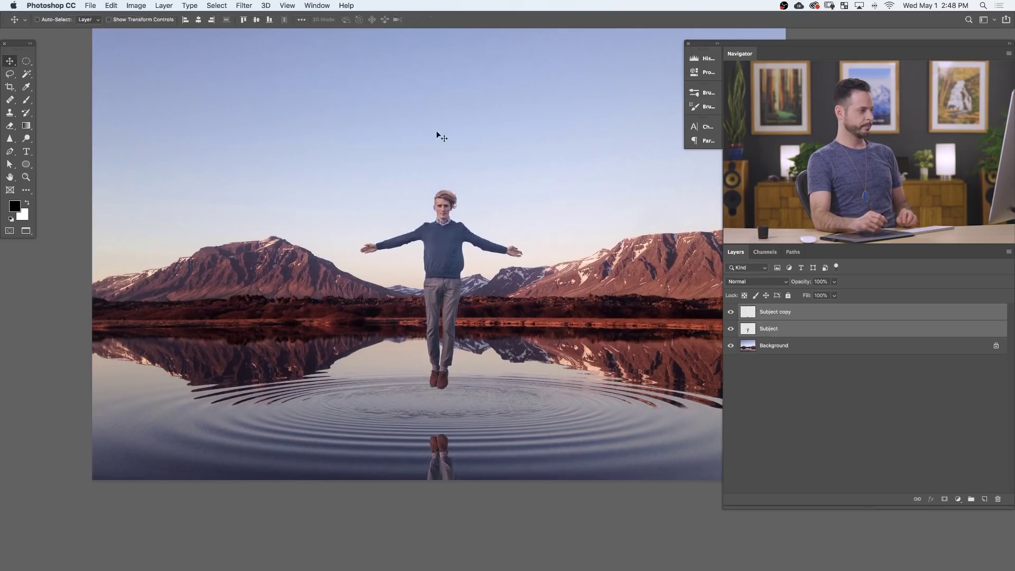
Step: Move the Subject copy layer straight up so the reflected shoes sit closer beneath the man's feet
left_click(804, 318)
key("alt+bracketleft")
left_click_drag(607, 414, 609, 426)
key("alt+bracketright")
left_click_drag(488, 462, 507, 436)
left_click_drag(449, 416, 500, 430)
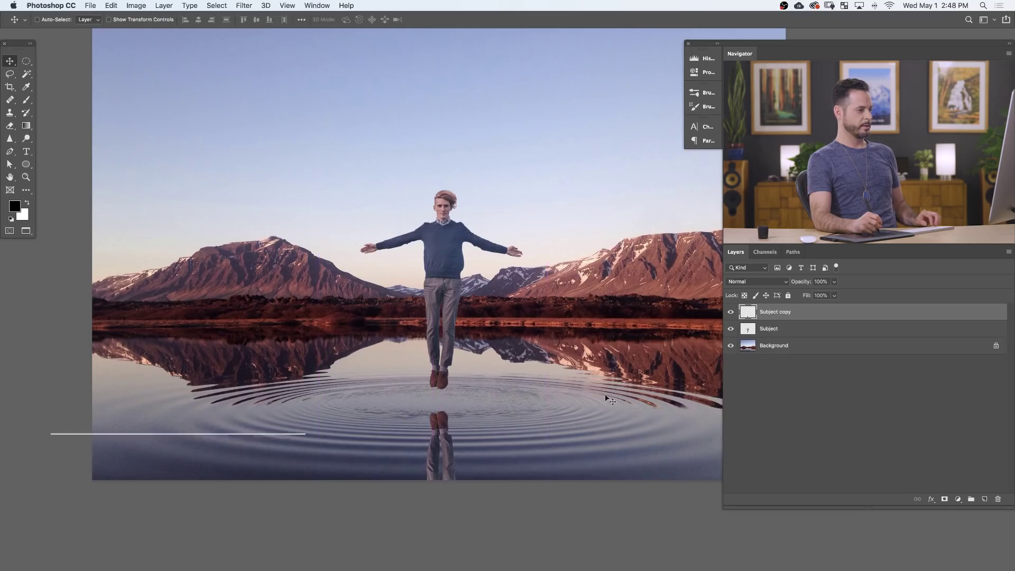
Step: On a new layer, paint a black horizontal line midway between both pairs of feet, with arrows pointing up and down from it
key("shift+alt+super+n")
key("b")
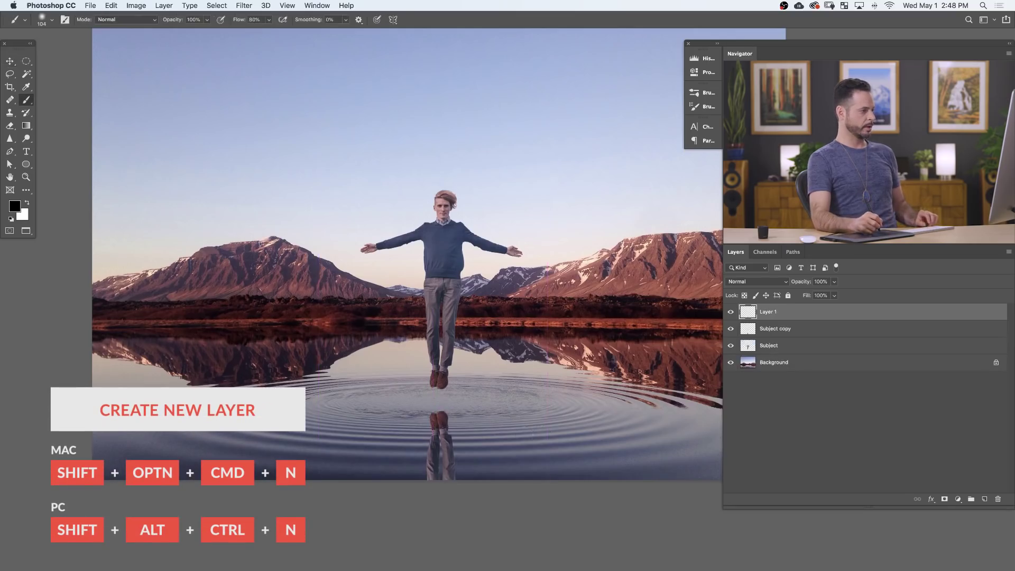
left_click(420, 408)
left_click(465, 394)
right_click(460, 389)
key("Escape")
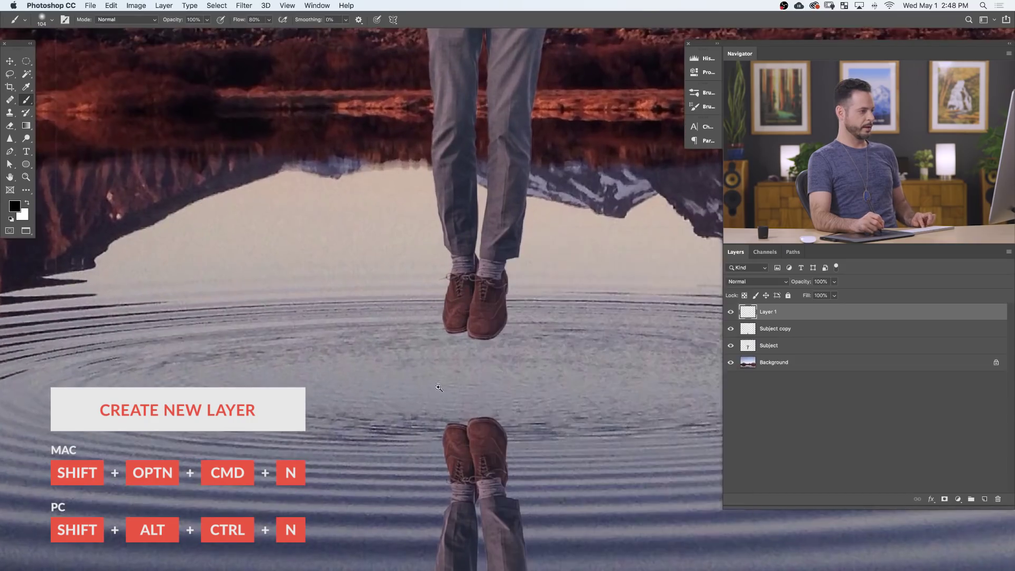
mouse_move(473, 389)
left_mouse_down()
mouse_move(455, 386)
mouse_move(452, 510)
left_mouse_up()
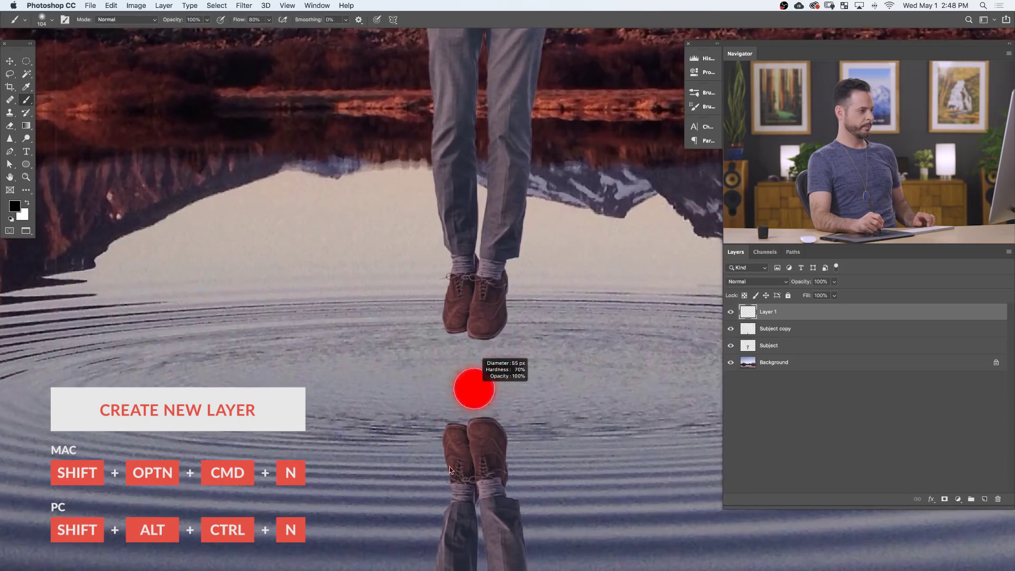
mouse_move(478, 391)
left_mouse_down()
mouse_move(443, 387)
mouse_move(549, 386)
mouse_move(503, 375)
left_mouse_up()
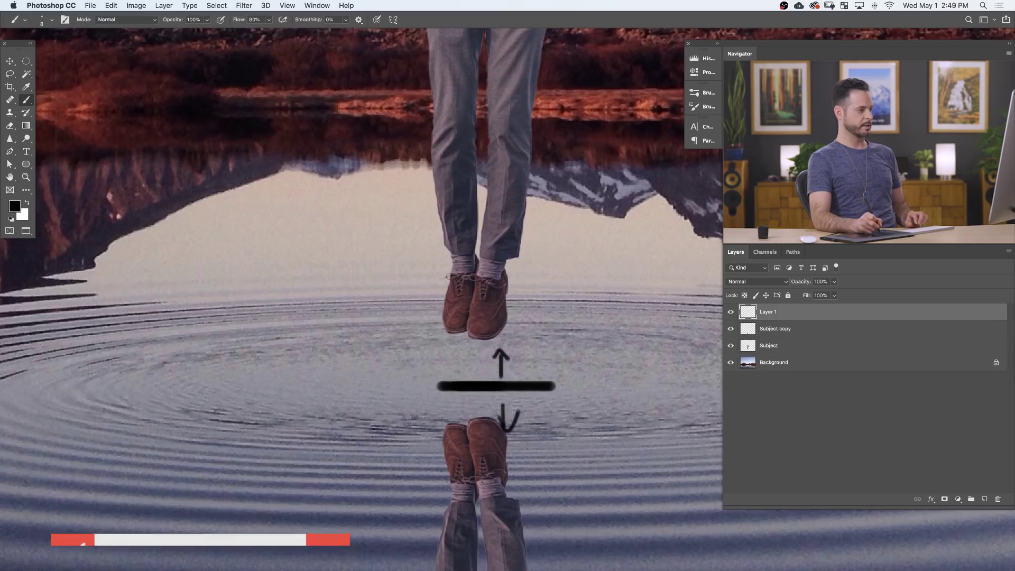
Step: Nudge the Subject copy layer slightly down to even the gap to the water line, and hide the marker drawing on Layer 1
left_click(781, 337)
key("v")
mouse_move(608, 423)
left_mouse_down()
mouse_move(608, 442)
mouse_move(608, 434)
left_mouse_up()
left_click(731, 312)
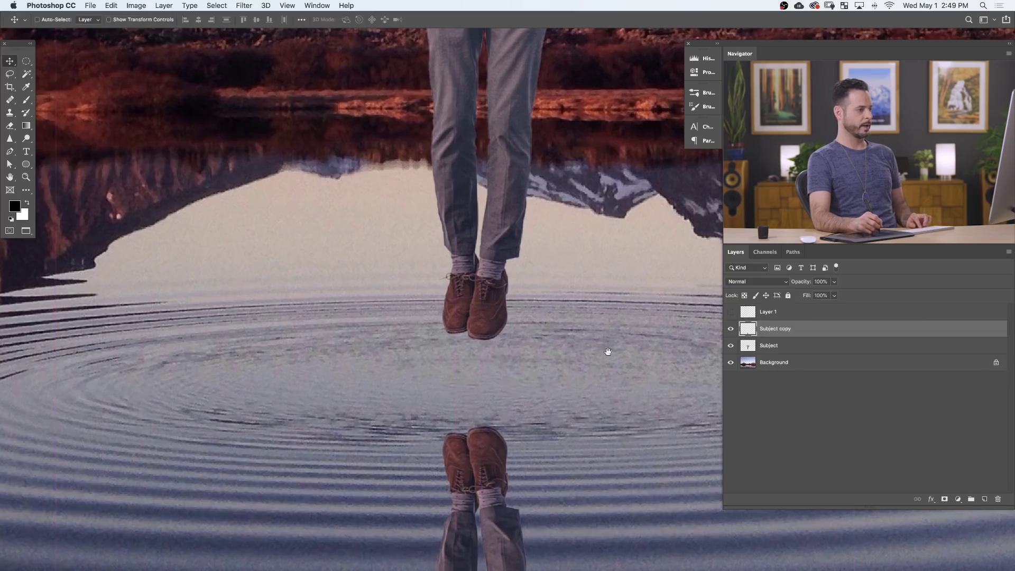
key("super+minus")
key("super+minus")
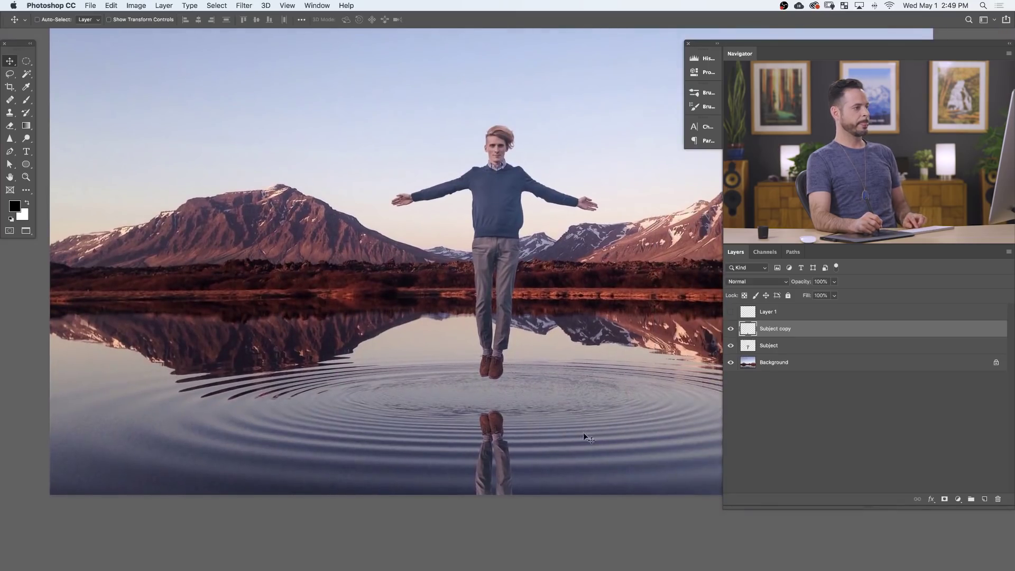
scroll(584, 436, "right", 3)
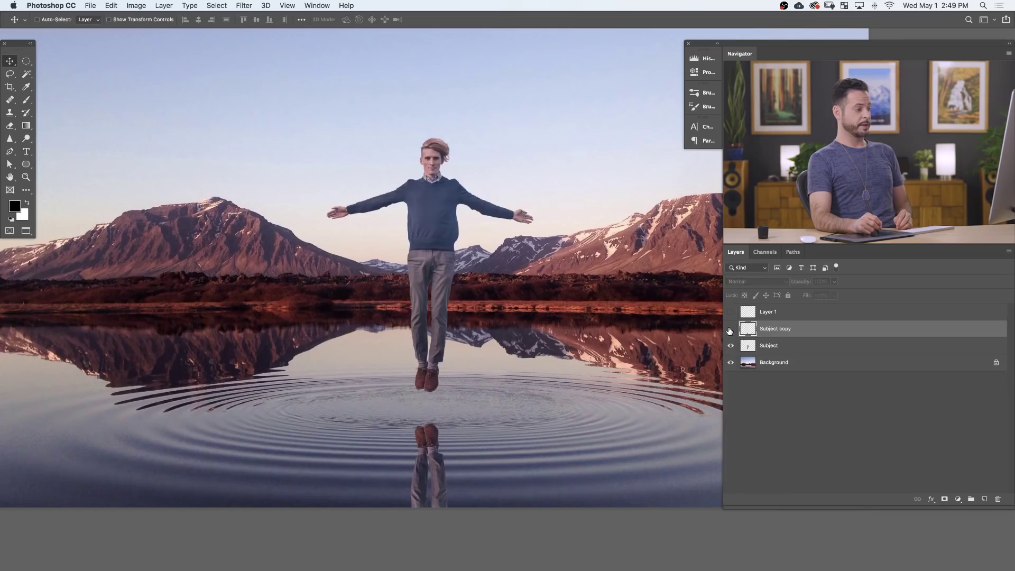
Step: Compare the image with and without the Subject copy layer, and rename that layer Reflection
left_click(731, 328)
left_click(731, 329)
left_click(731, 328)
left_click(731, 328)
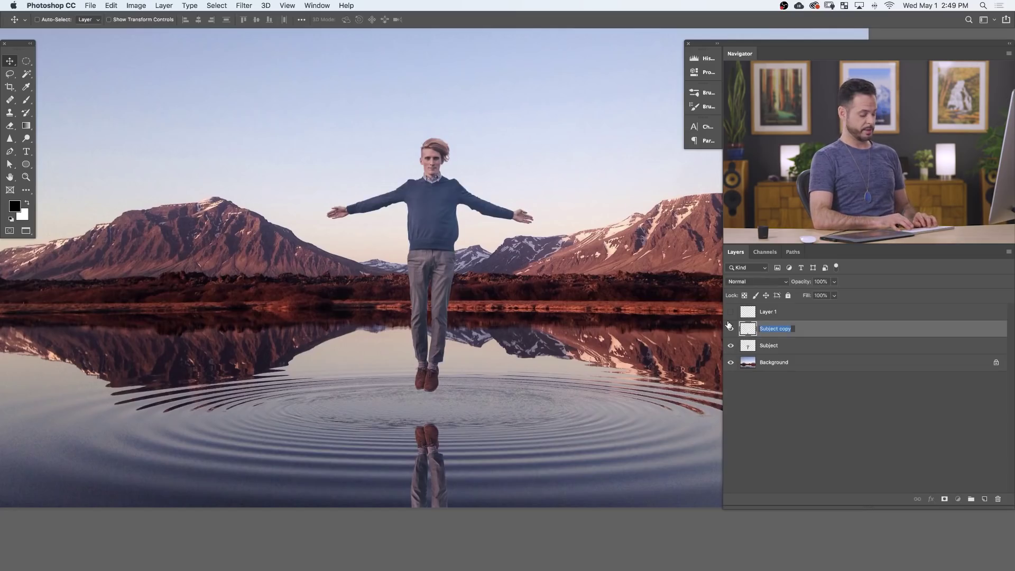
type("tion")
key("Return")
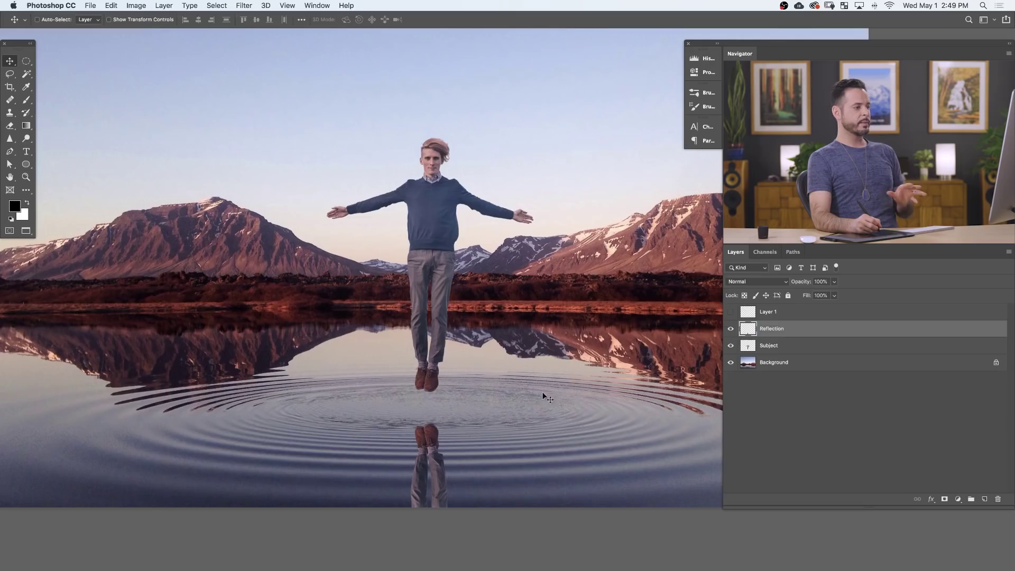
Step: On a new layer above Reflection, paint over the reflected legs with a large brush in dark blue sampled from the water
left_click(984, 500)
key("b")
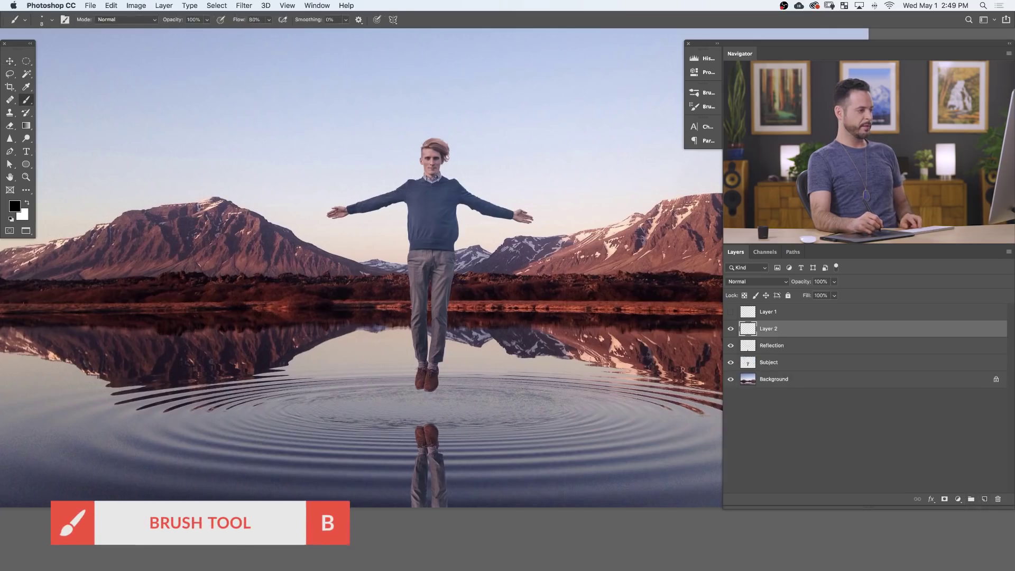
left_click_drag(449, 490, 493, 474)
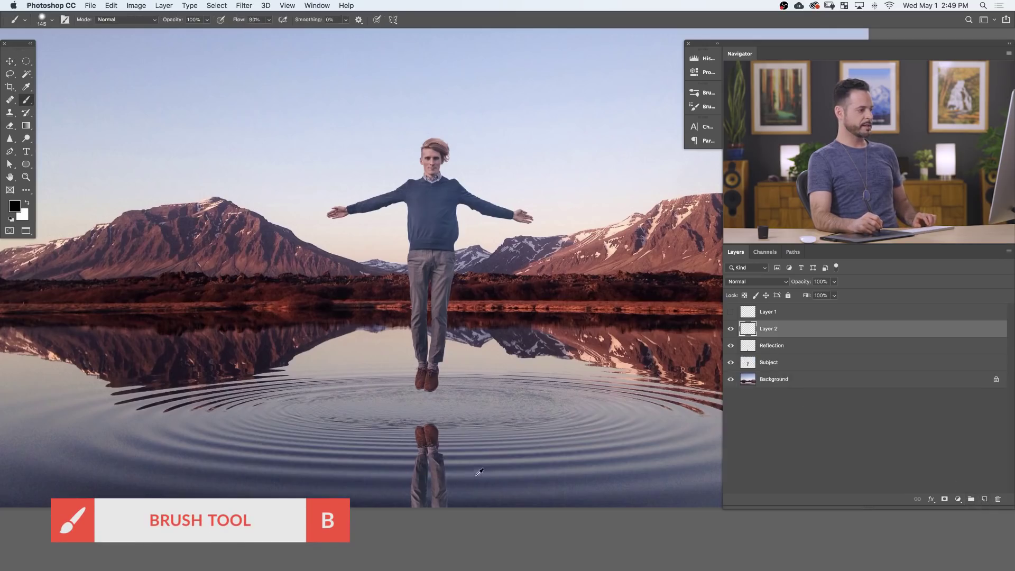
left_click(479, 471, "alt")
left_click_drag(479, 471, 493, 473)
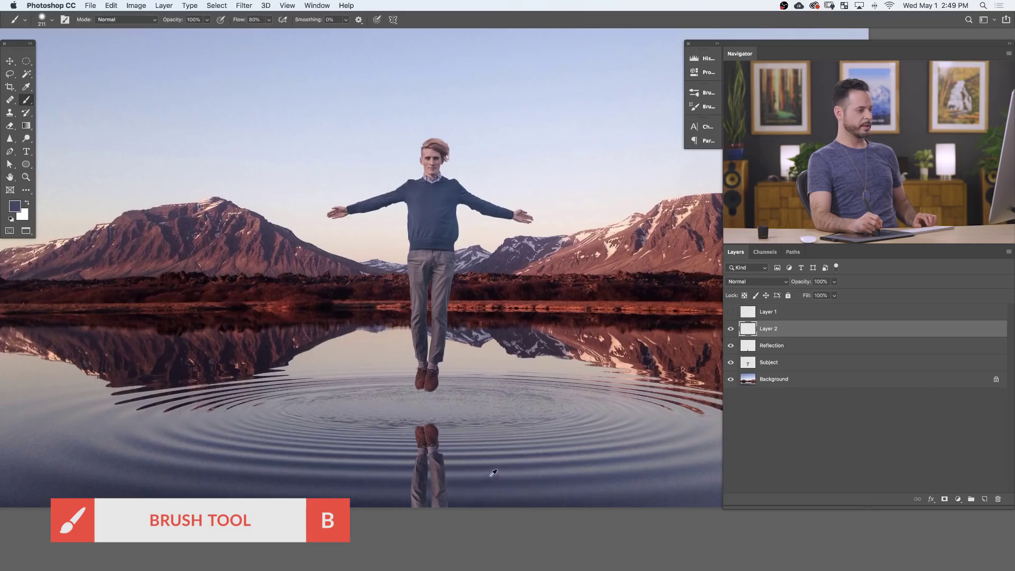
left_click(489, 477, "alt")
mouse_move(466, 434)
left_mouse_down()
mouse_move(381, 442)
mouse_move(428, 446)
mouse_move(415, 479)
mouse_move(458, 508)
left_mouse_up()
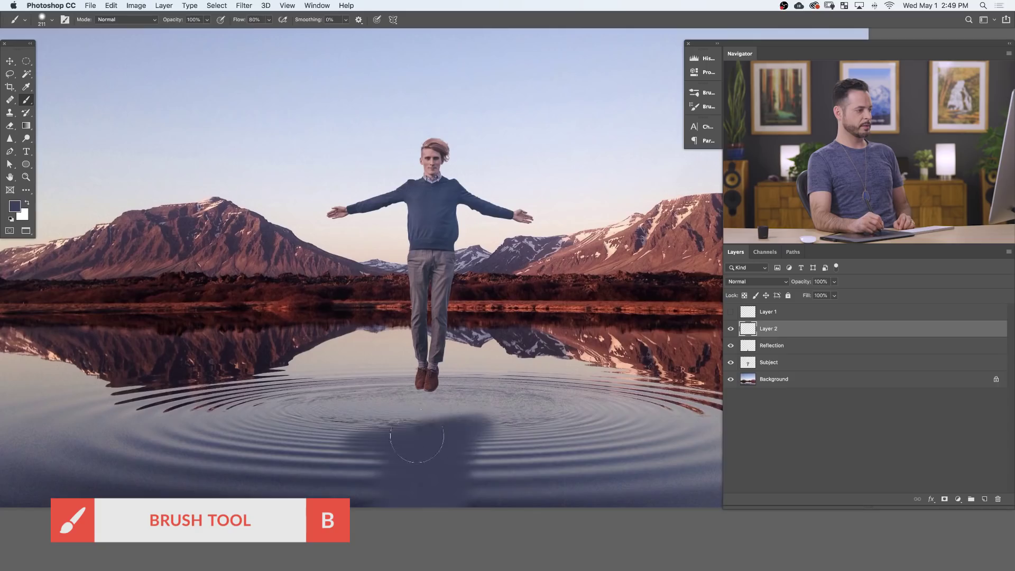
Step: Check the painted blue layer on and off, and clip it to the Reflection layer with a clipping mask
left_click(731, 329)
left_click(730, 329)
left_click(730, 329)
left_click(731, 329)
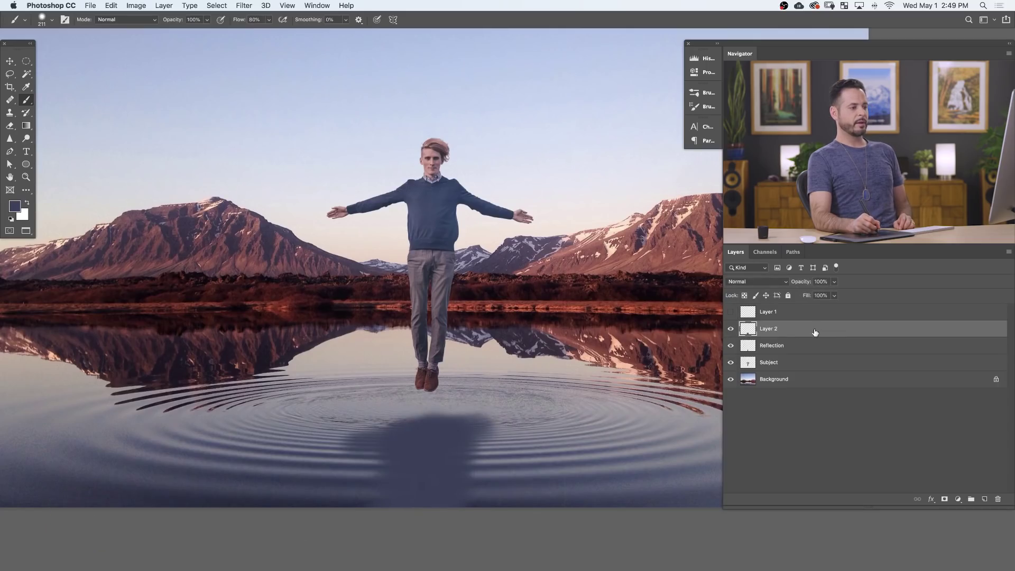
right_click(796, 333)
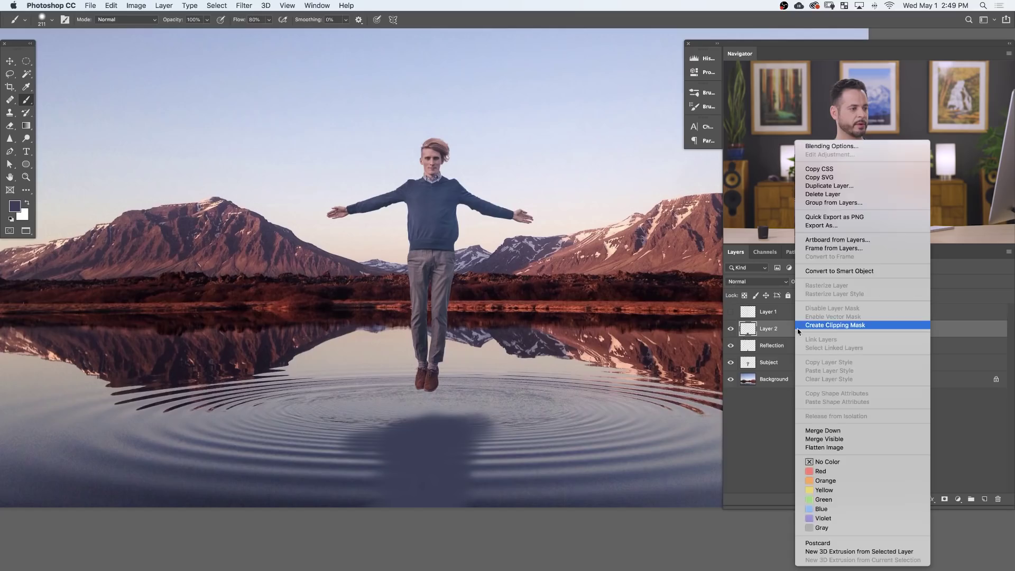
left_click(807, 325)
Step: Compare the reflected legs with and without the clipped blue paint on Layer 2
left_click(733, 330)
left_click(733, 330)
left_click(733, 330)
left_click(733, 330)
left_click(733, 330)
left_click(735, 331)
left_click(735, 330)
left_click(735, 331)
Step: Change Layer 2's blend mode to Color, lower its opacity to 37%, and compare the reflection with and without the tint
left_click(745, 283)
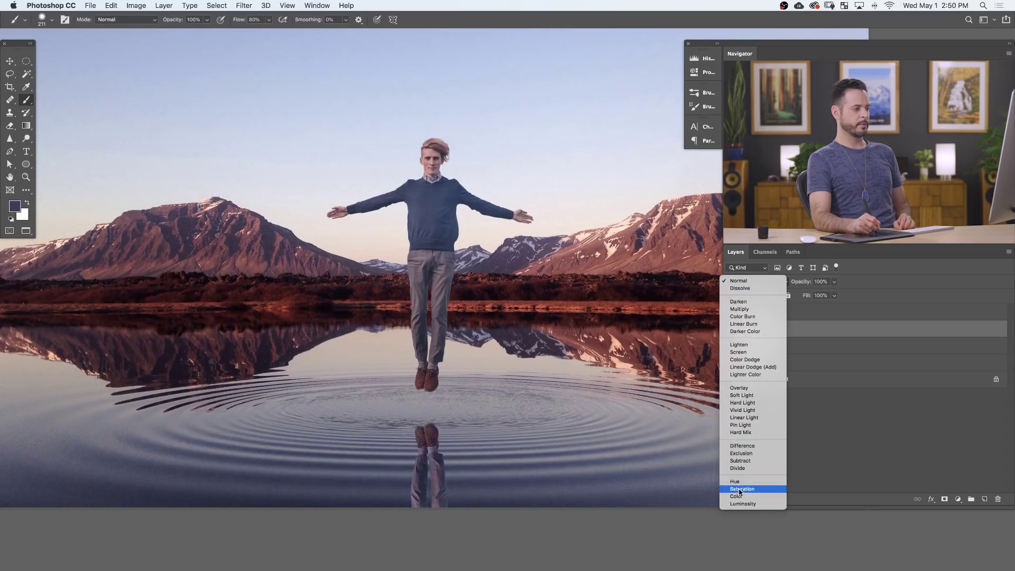
left_click(739, 497)
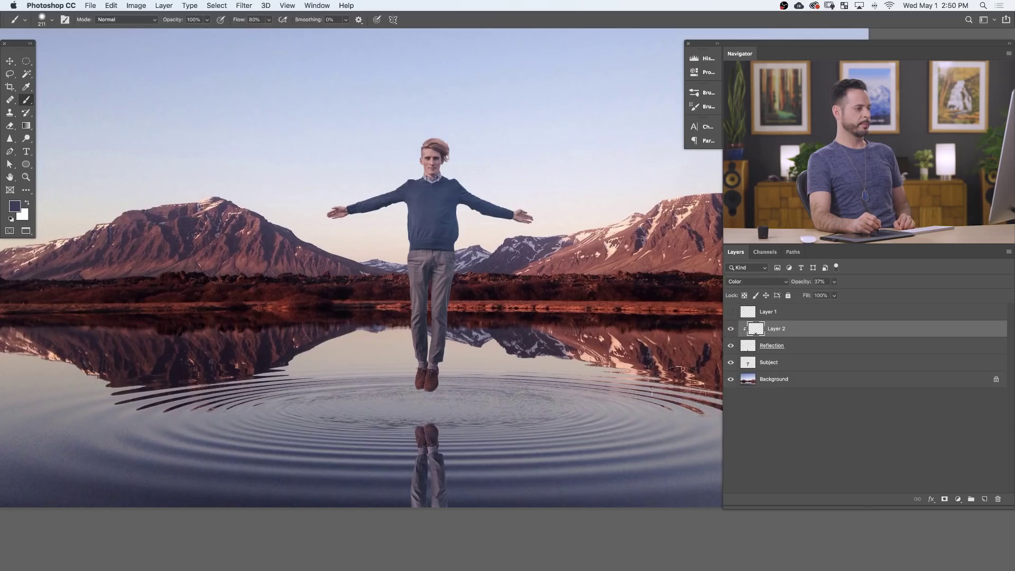
left_click(730, 329)
left_click(730, 330)
left_click(731, 330)
left_click(731, 329)
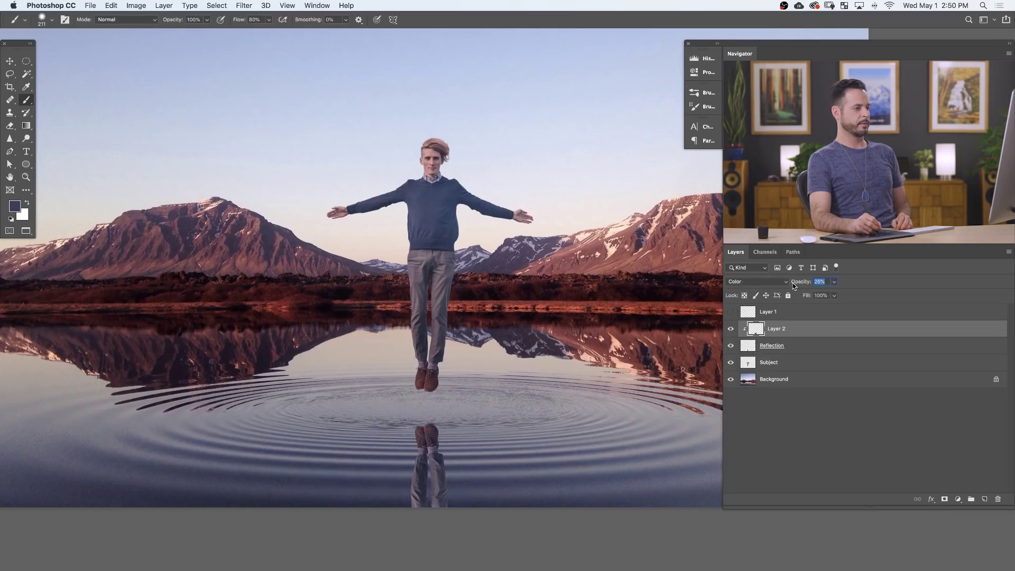
Step: Set Layer 2's opacity to 20%, check the tint against the surrounding water, and reduce the opacity to 10%
type("20")
key("Return")
left_click_drag(571, 405, 426, 416)
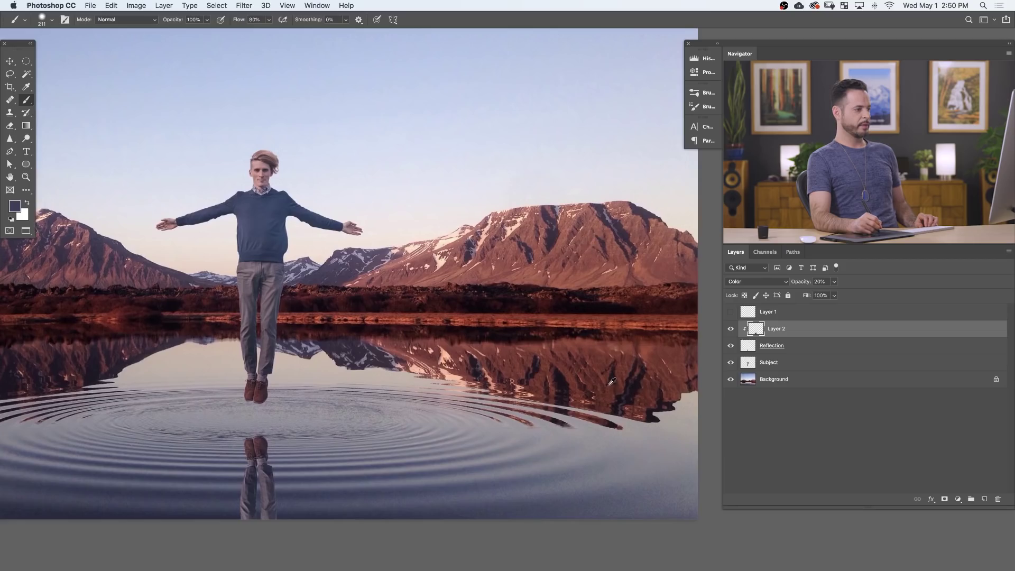
scroll(608, 387, "left", 10)
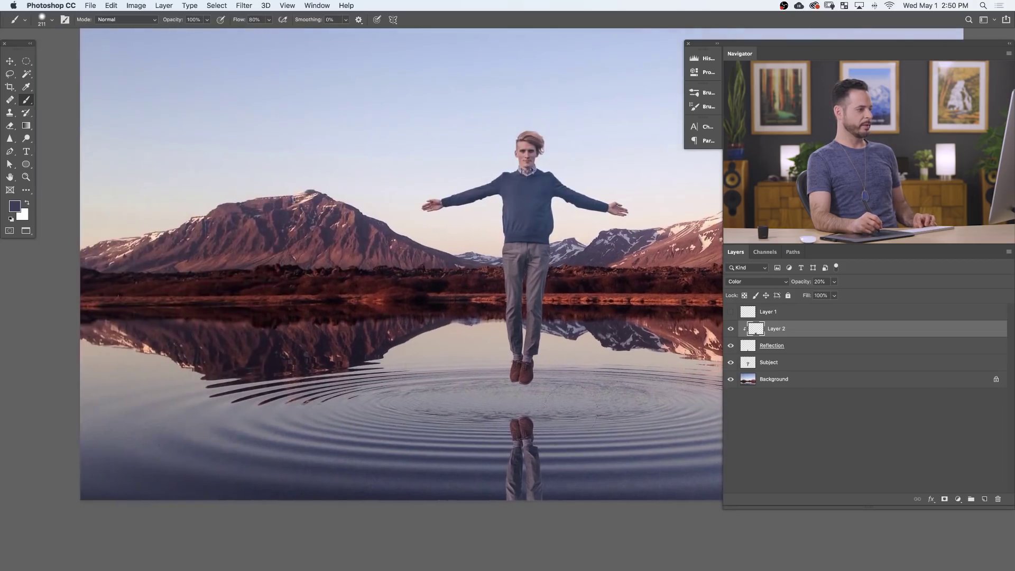
scroll(591, 412, "right", 5)
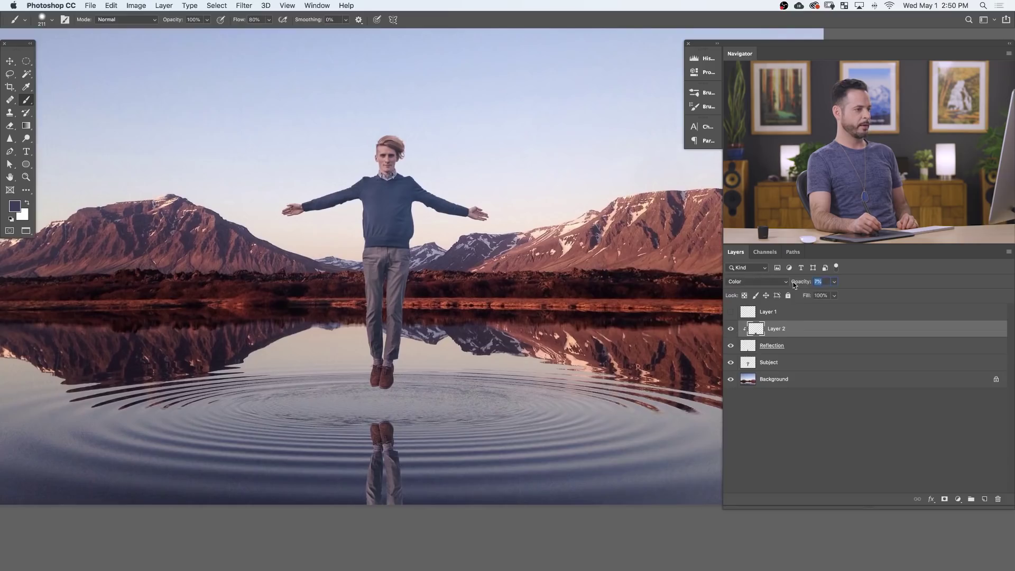
type("10")
key("Return")
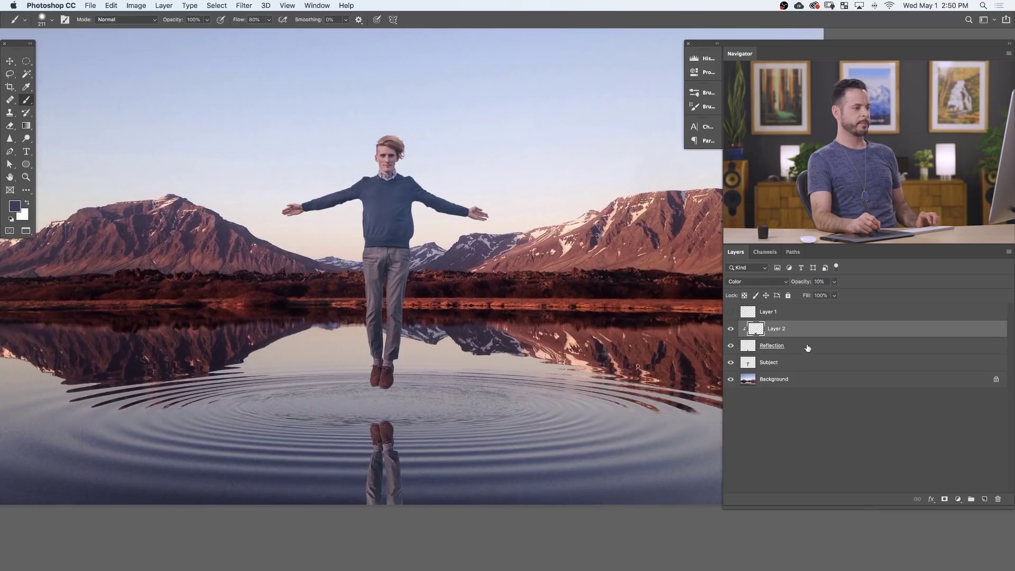
Step: Merge Layer 2 with the Reflection layer and name the merged layer Reflection
left_click(808, 347, "shift")
left_click(731, 330)
left_click(731, 330)
left_click(731, 330)
left_click(730, 348)
left_click(731, 348)
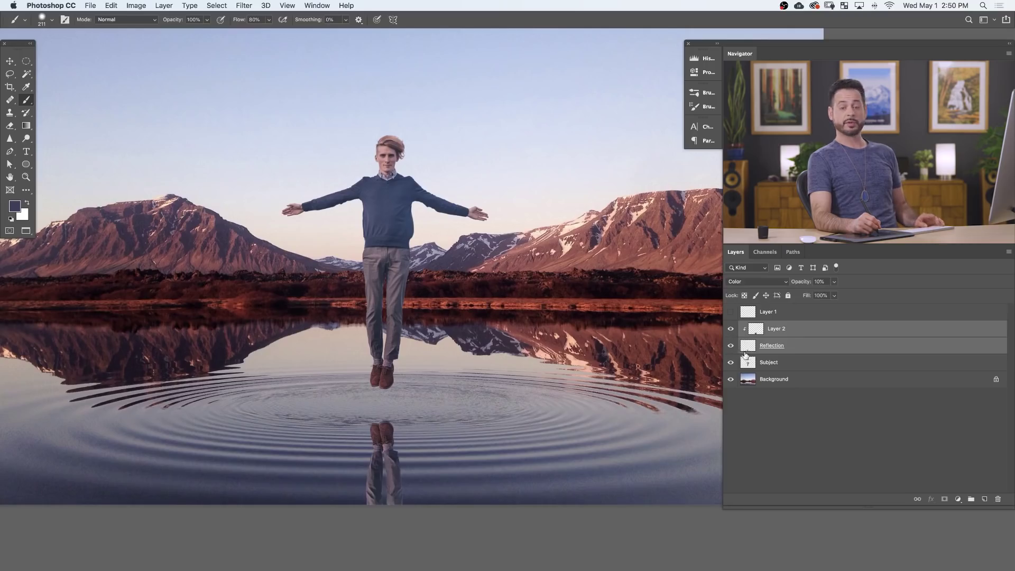
key("super+e")
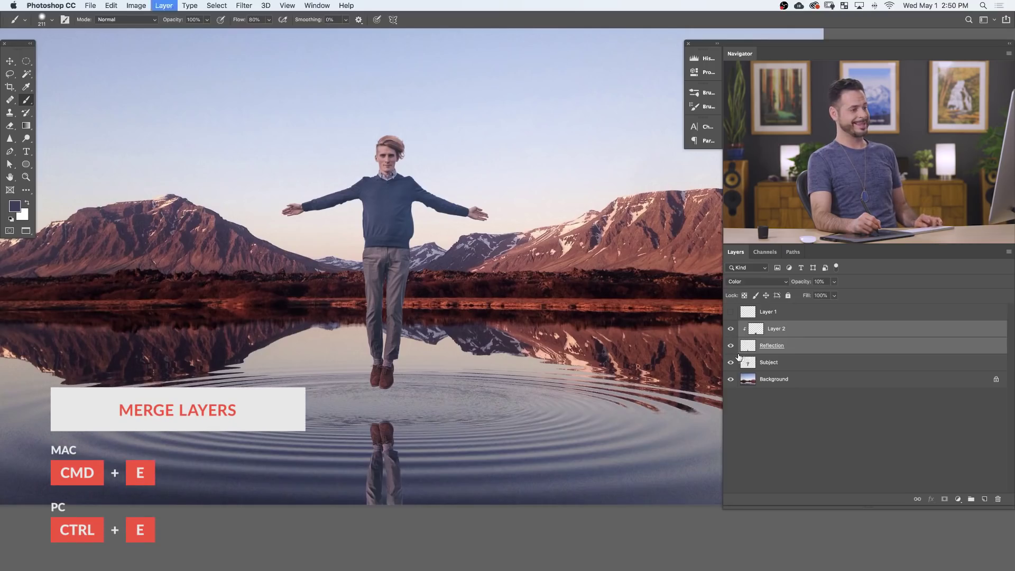
double_click(768, 329)
type("Reflection")
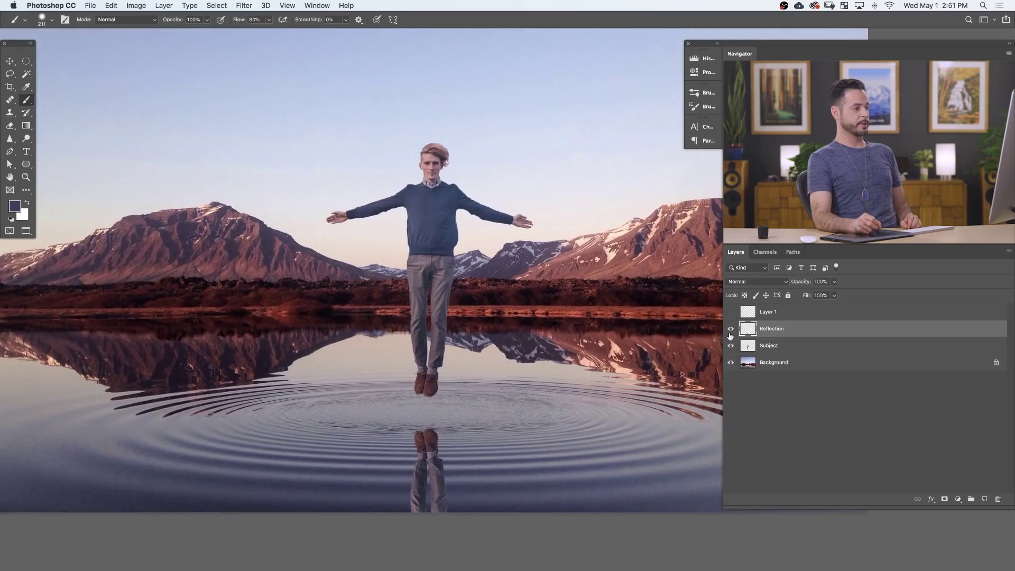
Step: Compare the scene with and without the merged Reflection layer, and hide the Subject layer
left_click(731, 335)
left_click(730, 335)
left_click(730, 335)
left_click(731, 335)
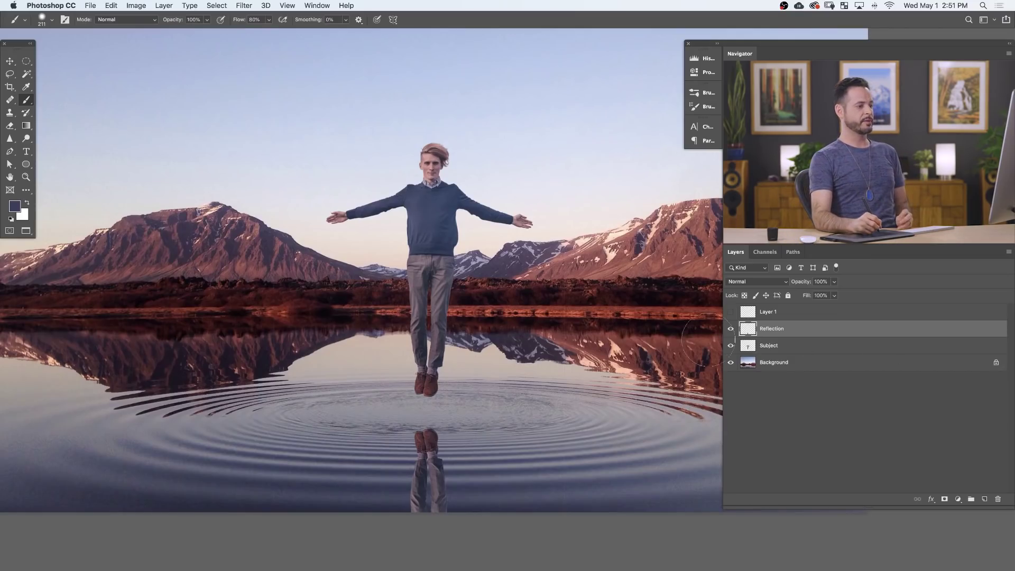
left_click(731, 347)
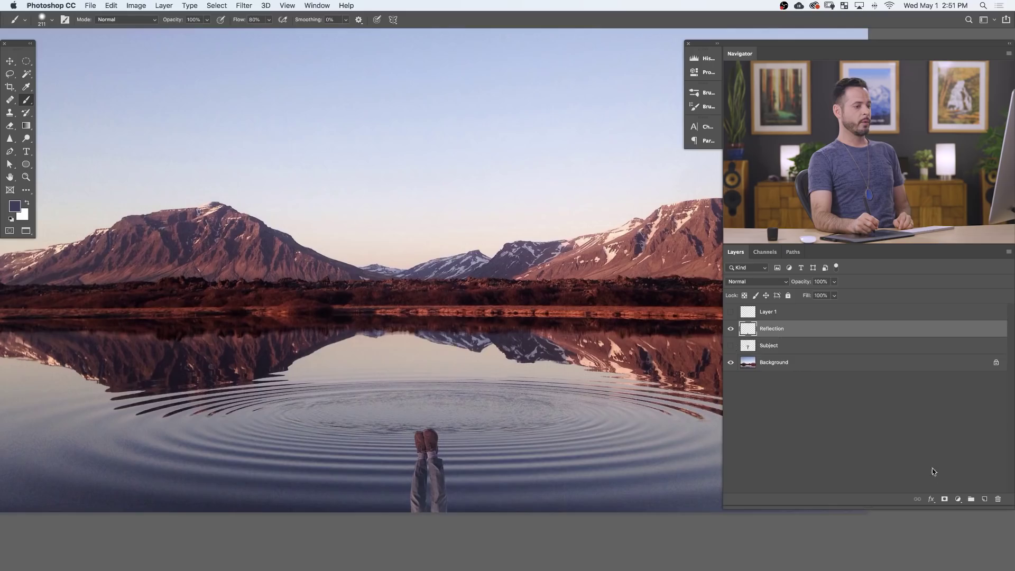
Step: Add a white Solid Color fill layer, place it directly below Reflection, and lower its opacity to 71%
left_click(958, 500)
left_click(959, 511)
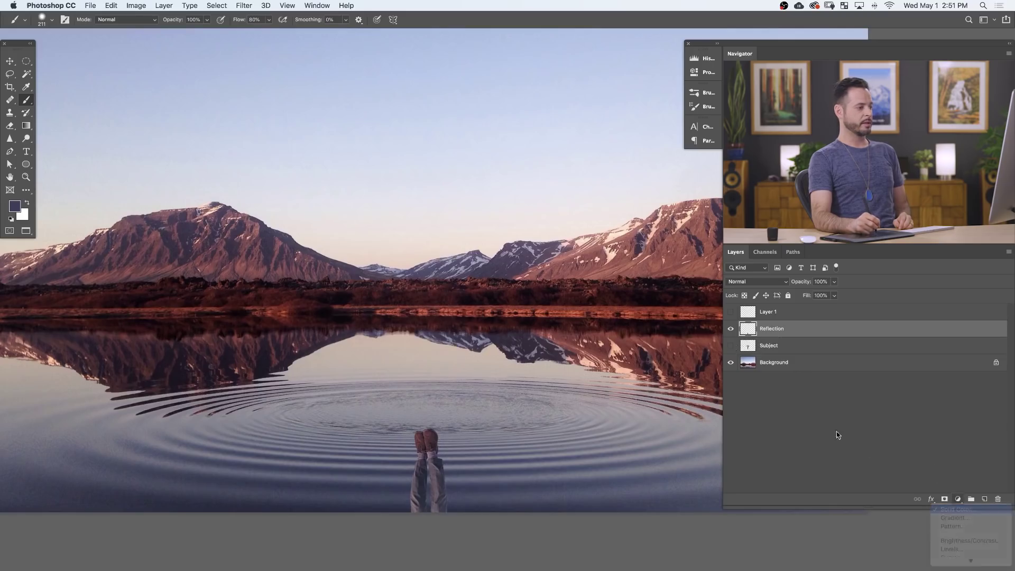
left_click_drag(187, 264, 49, 163)
left_click(299, 189)
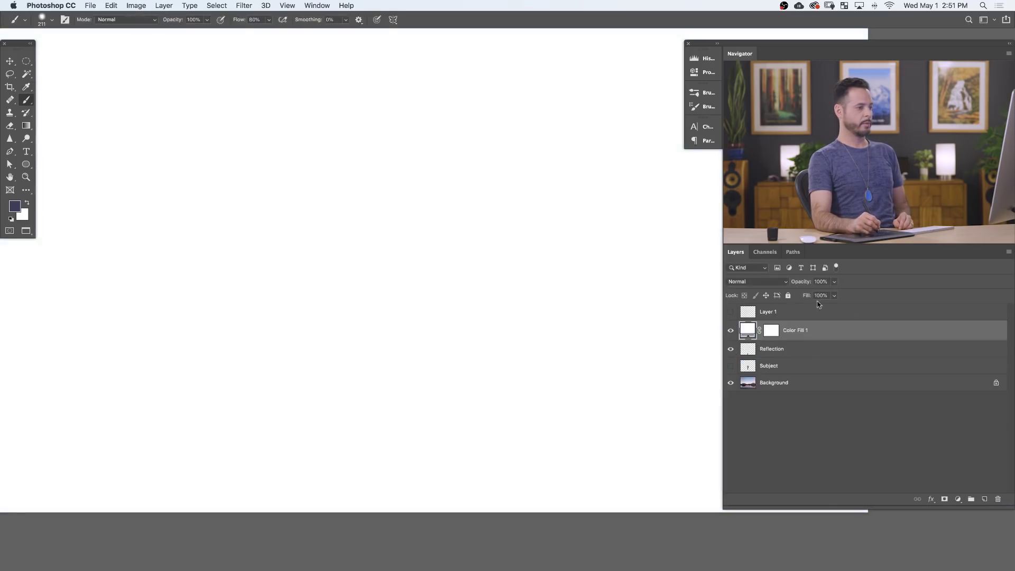
left_click_drag(806, 331, 804, 357)
left_click_drag(803, 283, 788, 281)
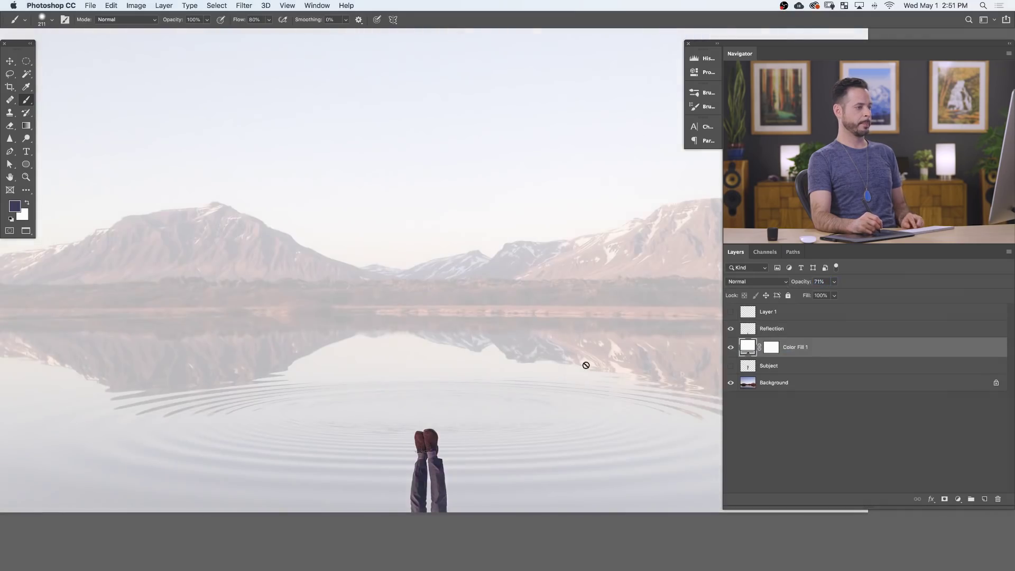
Step: Convert the Reflection layer and the Color Fill 1 layer together into one smart object
key("super+0")
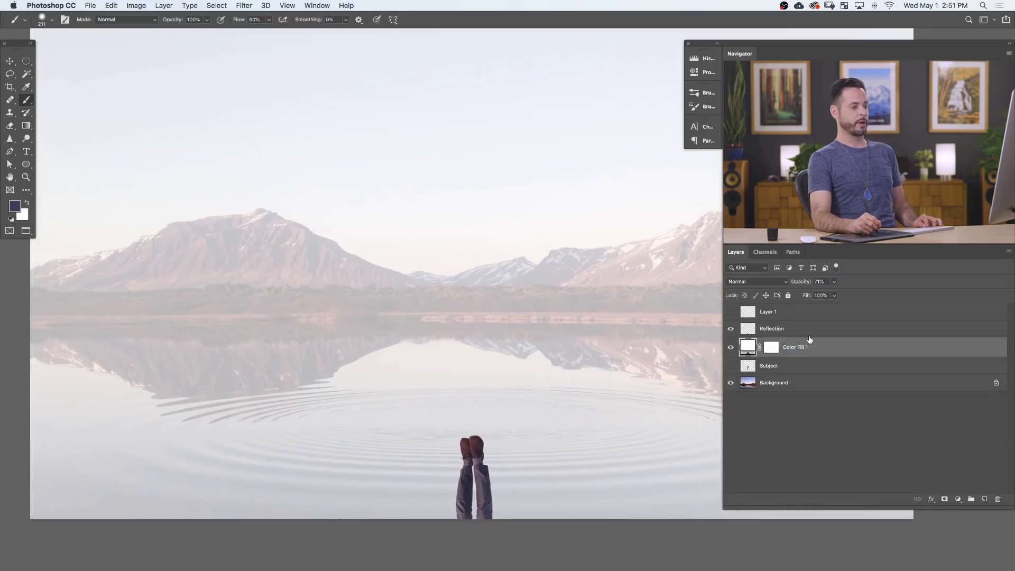
left_click(803, 331, "shift")
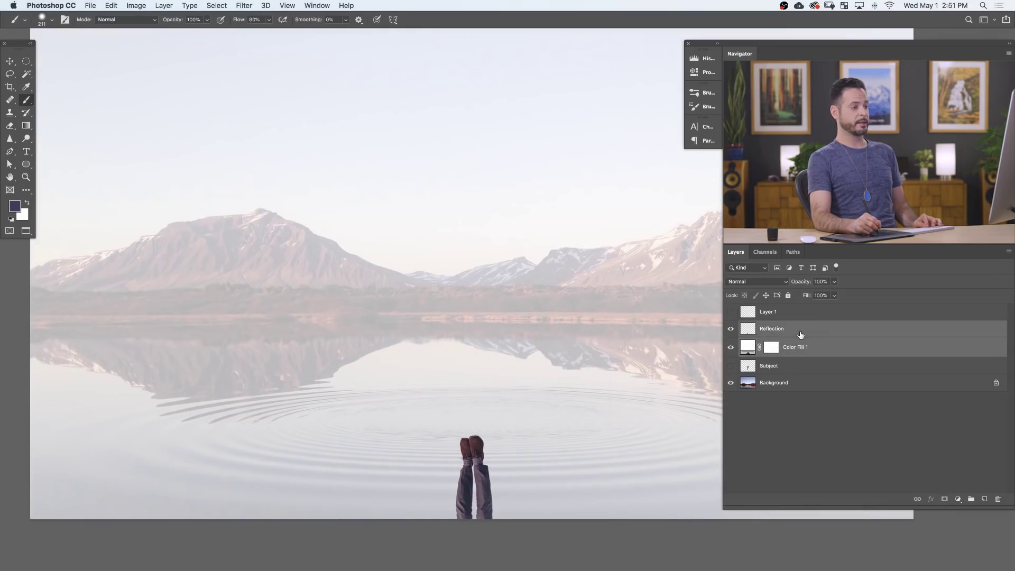
right_click(819, 342)
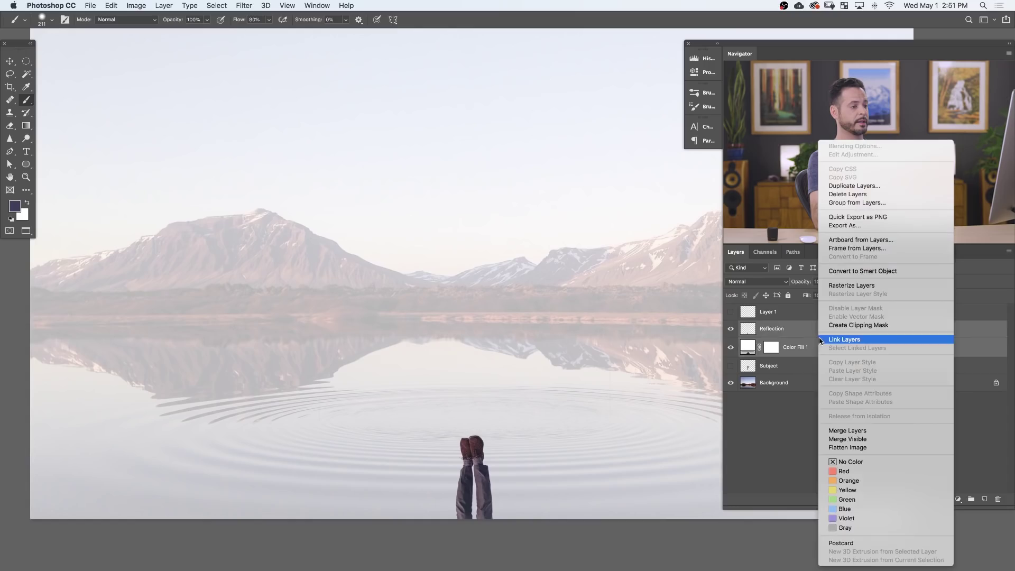
left_click(858, 271)
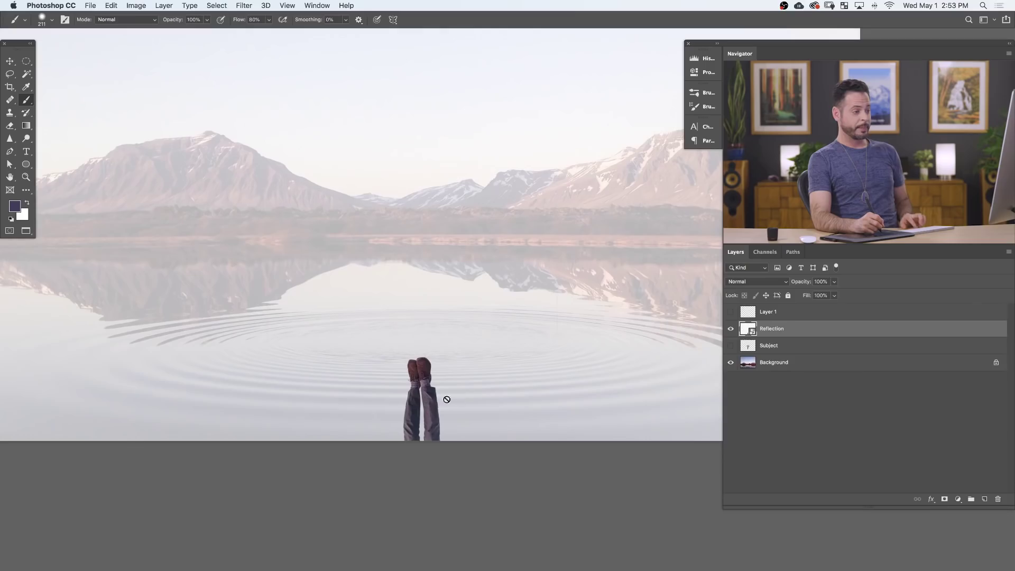
Step: Apply a Displace filter to Reflection with horizontal scale 20, vertical scale 2, no embedded file data, and Reflection.psd as the displacement map
key("super+plus")
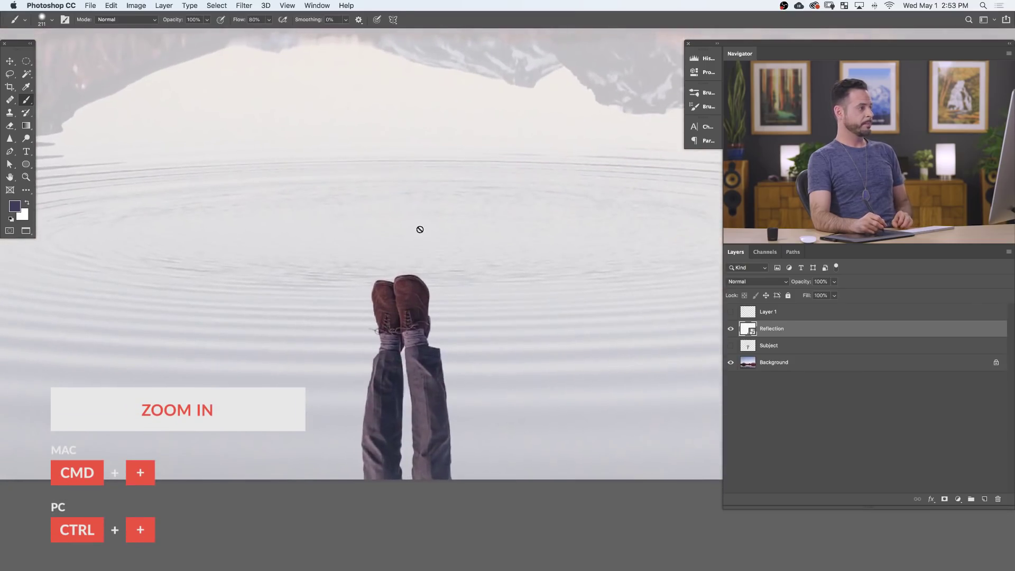
left_click(243, 5)
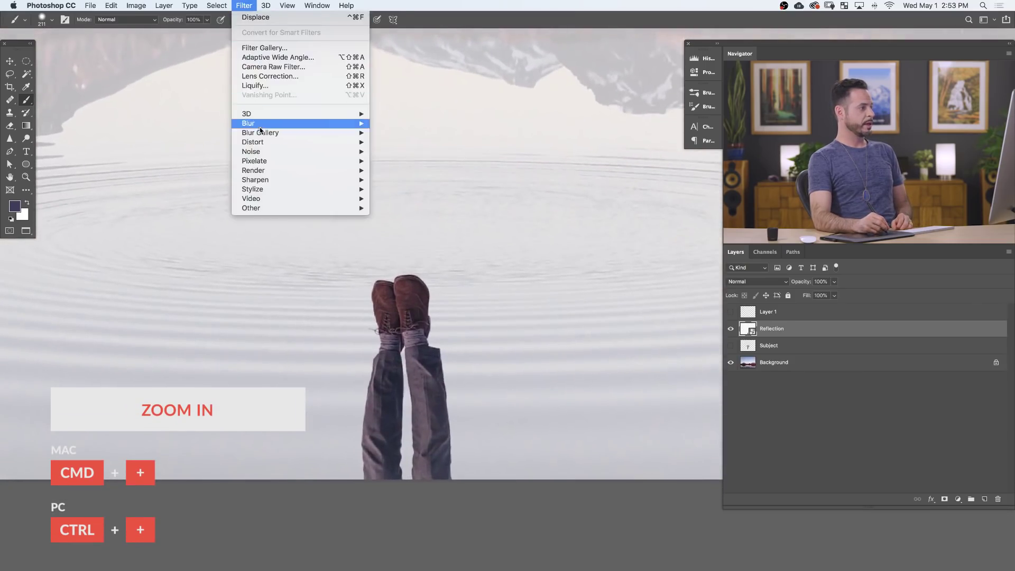
mouse_move(265, 141)
left_click(394, 142)
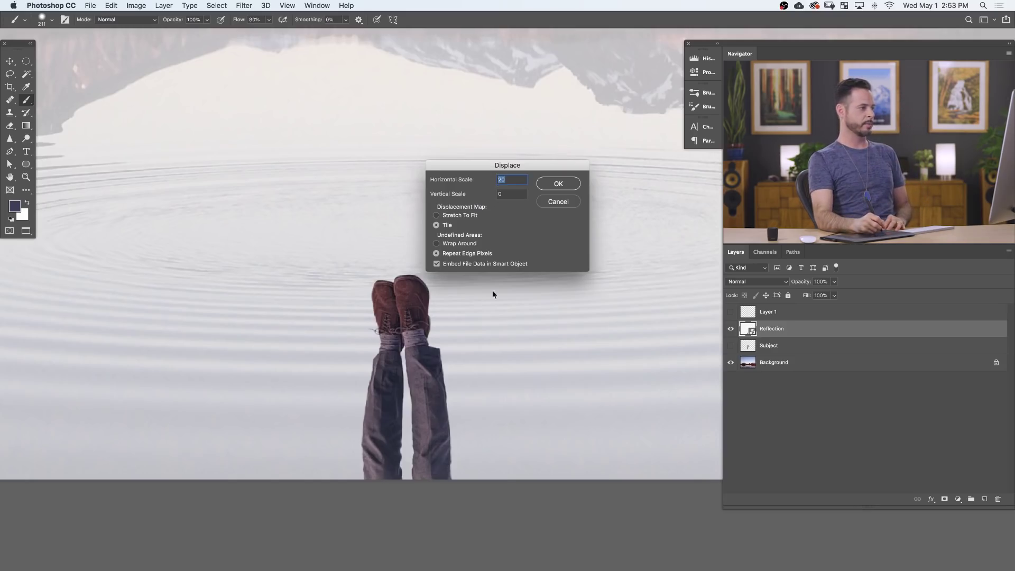
type("2")
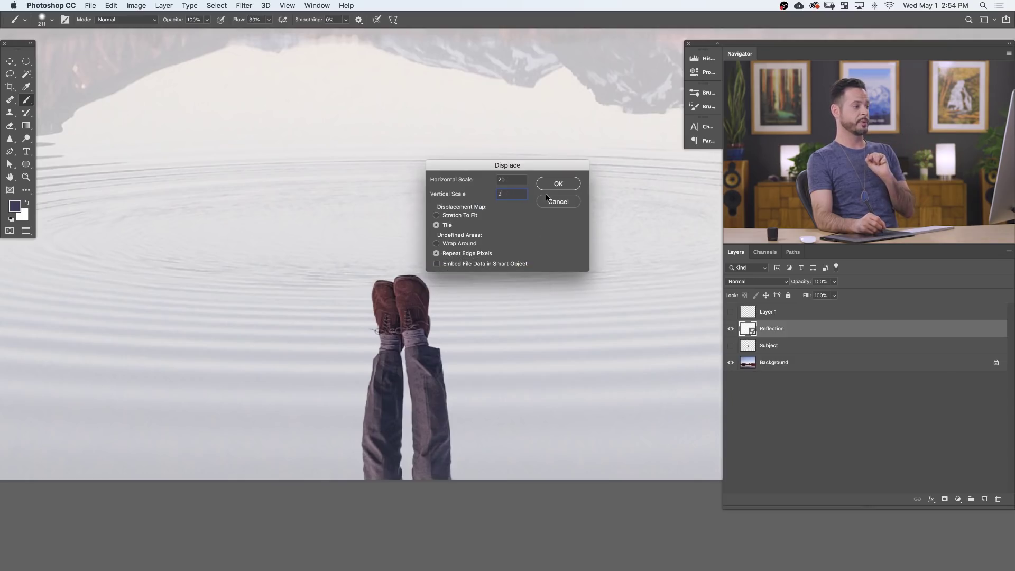
left_click(556, 184)
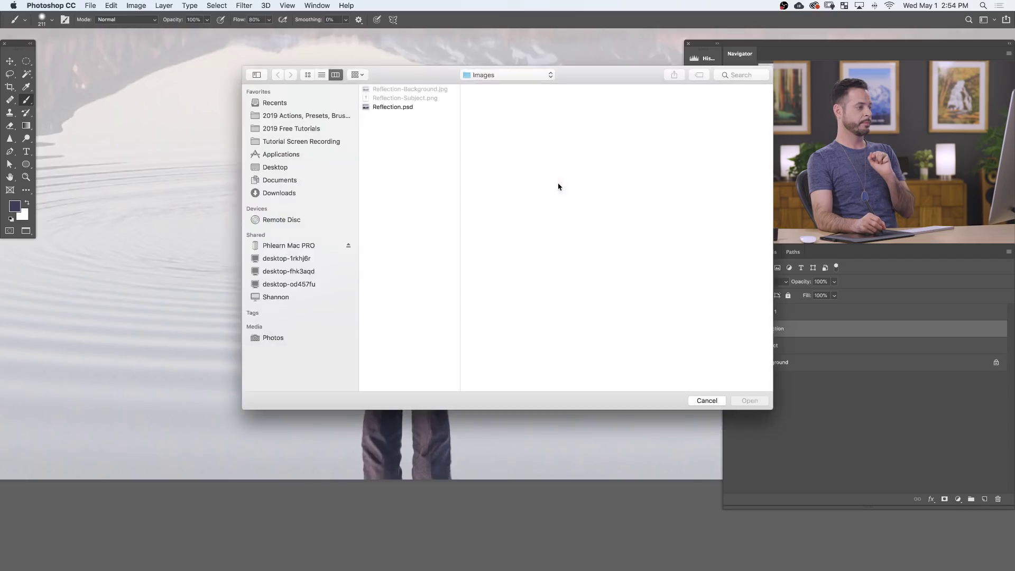
left_click(405, 109)
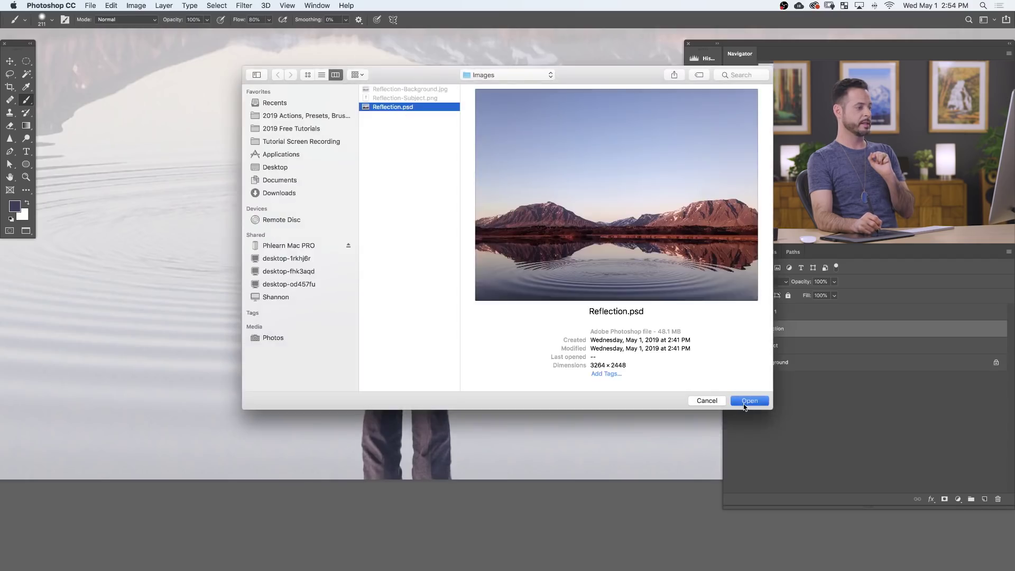
left_click(749, 401)
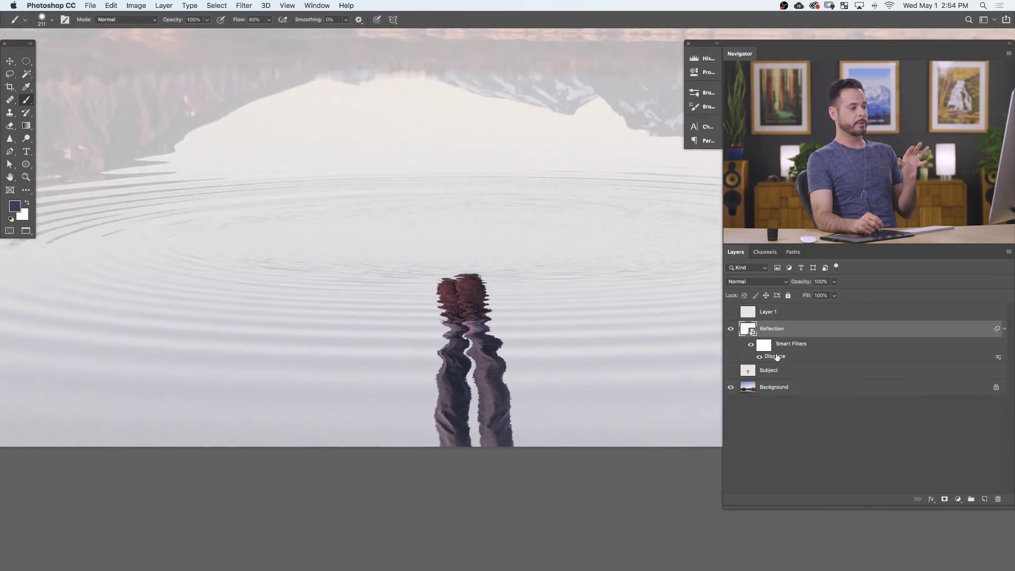
Step: Set the Displace filter's horizontal scale to 30, using Reflection.psd as the displacement map
double_click(774, 358)
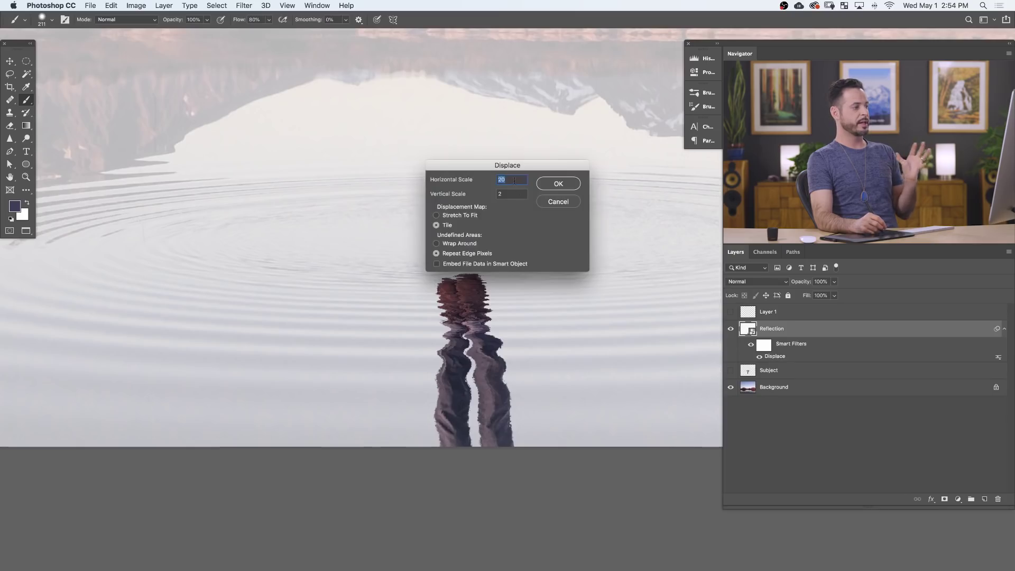
type("30")
left_click(554, 182)
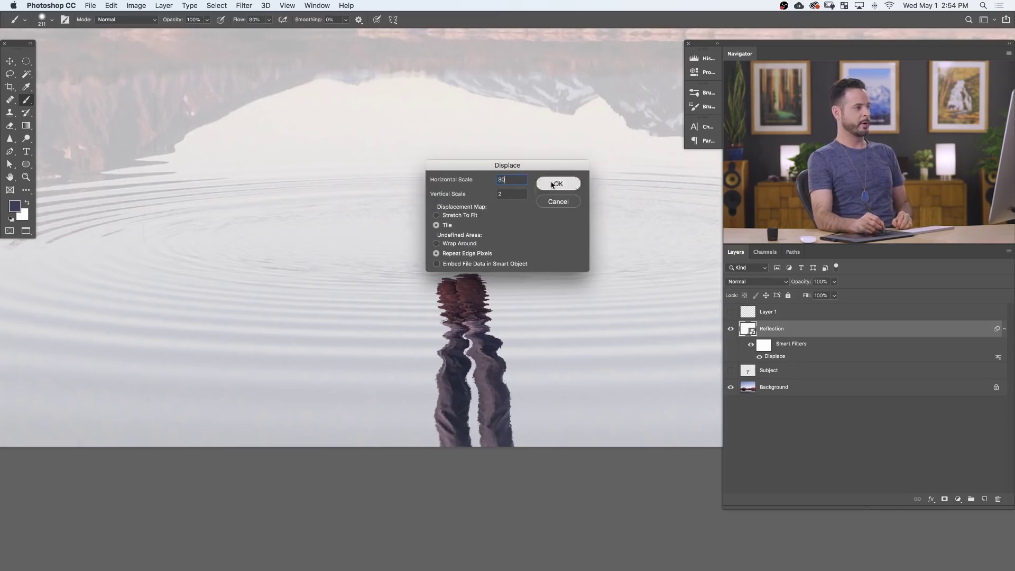
left_click(387, 107)
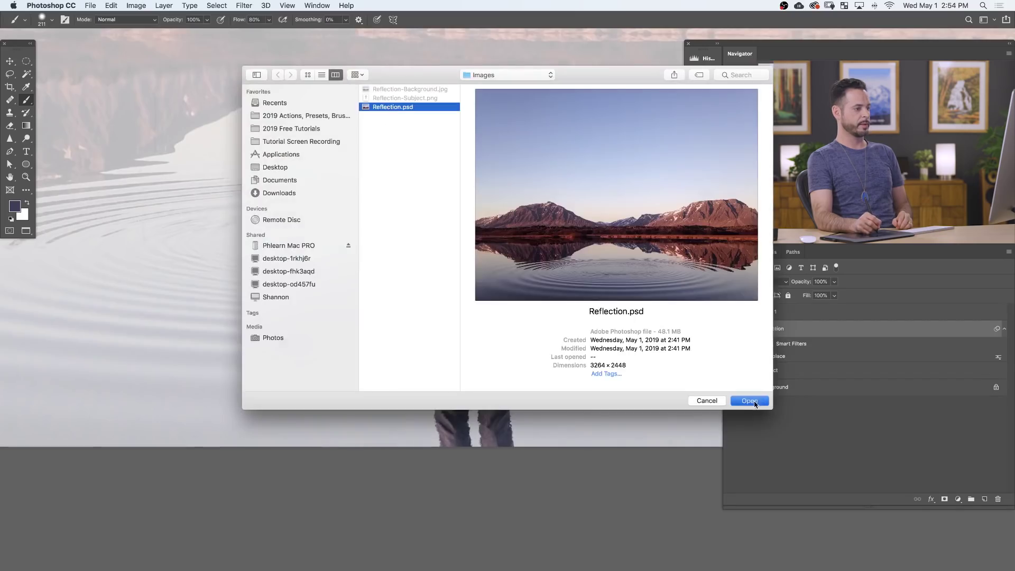
left_click(750, 401)
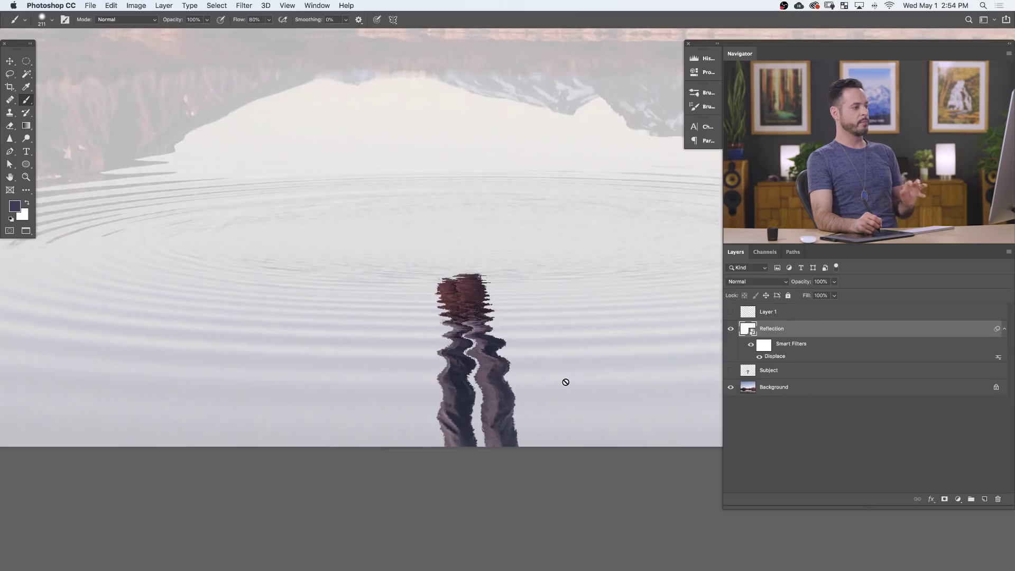
Step: Try a Displace horizontal scale of 5 with the Reflection.psd map on the reflected legs
left_click_drag(646, 340, 231, 405)
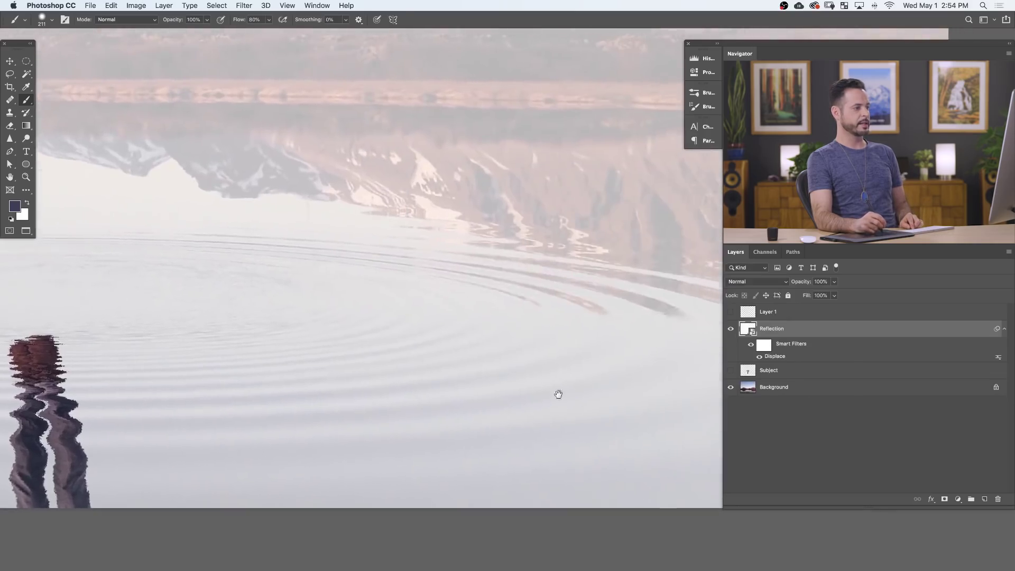
key("super+0")
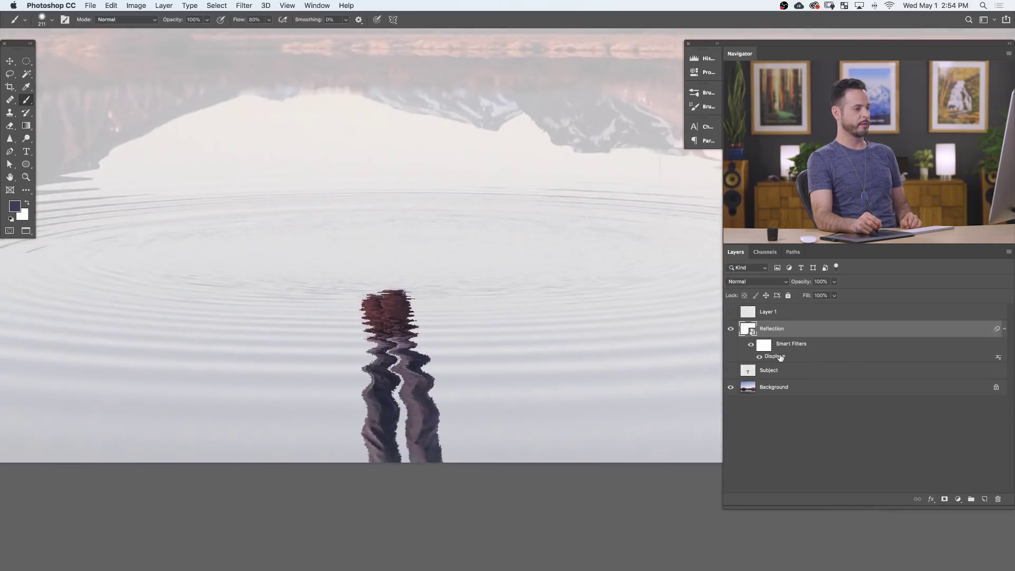
double_click(781, 357)
type("5")
left_click(556, 189)
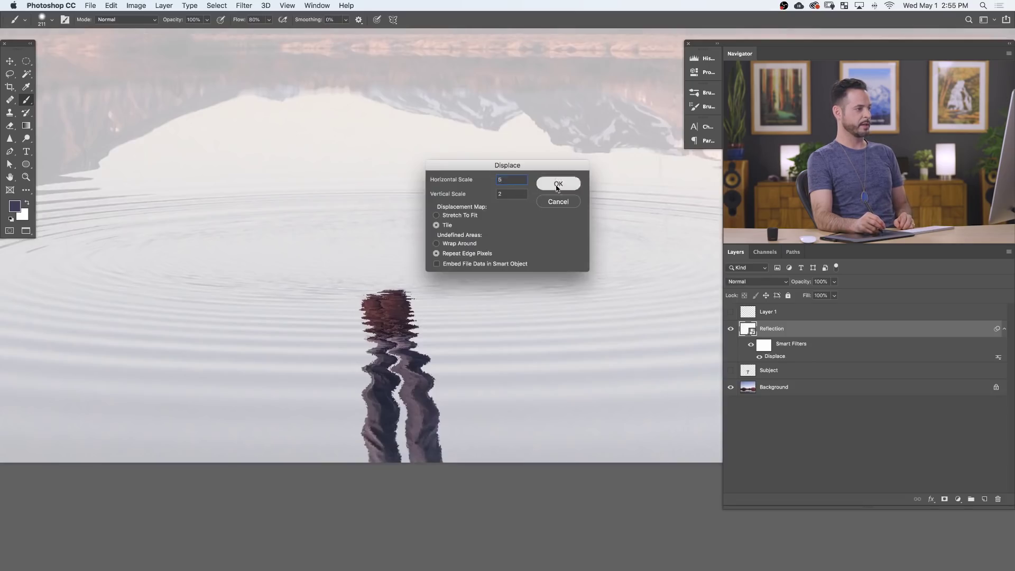
left_click(417, 108)
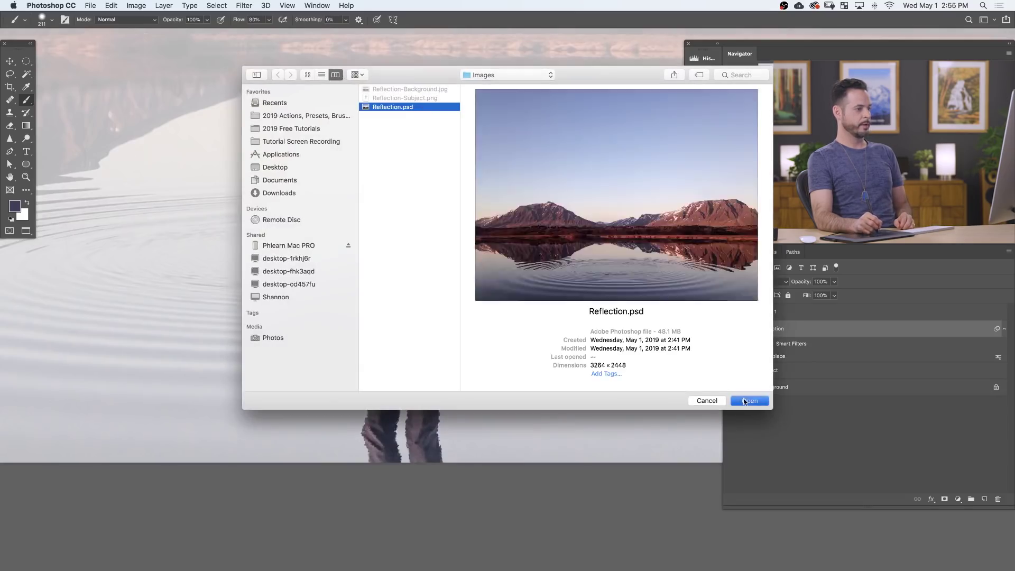
left_click(744, 400)
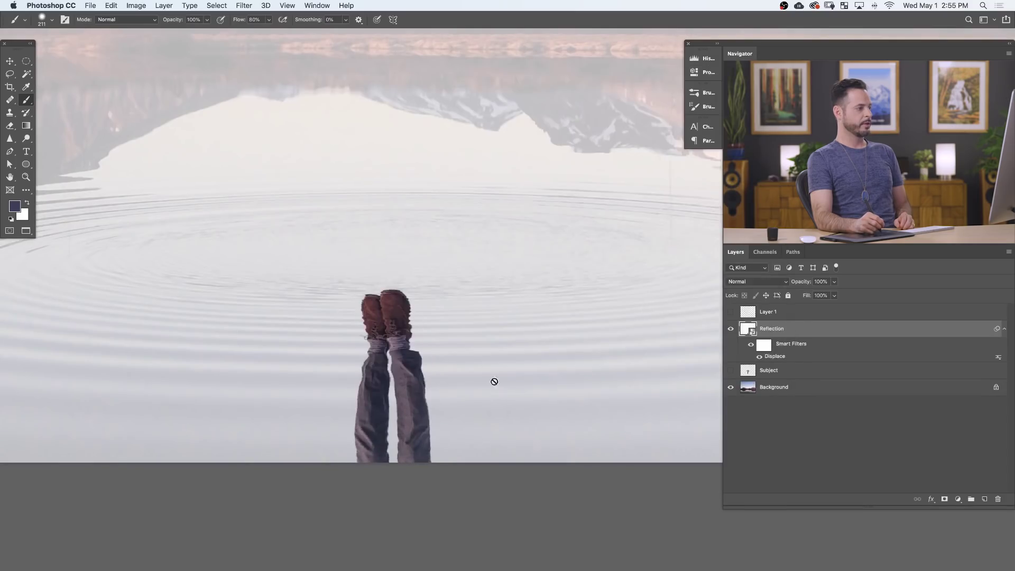
Step: Inspect the reflected shoes up close and set the Displace filter's horizontal scale to 25 with the Reflection.psd map
scroll(424, 335, "up", 5)
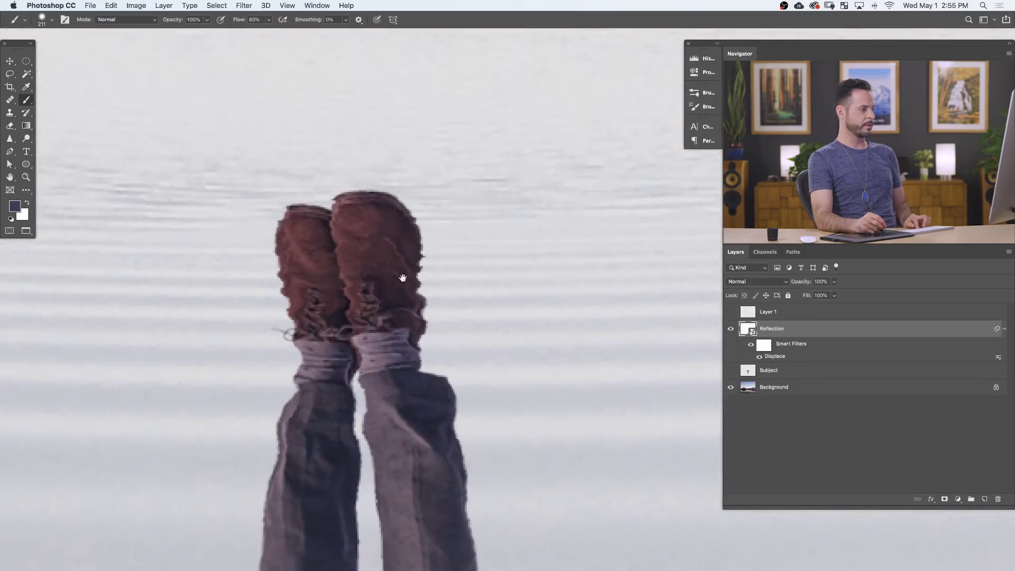
scroll(476, 391, "down", 5)
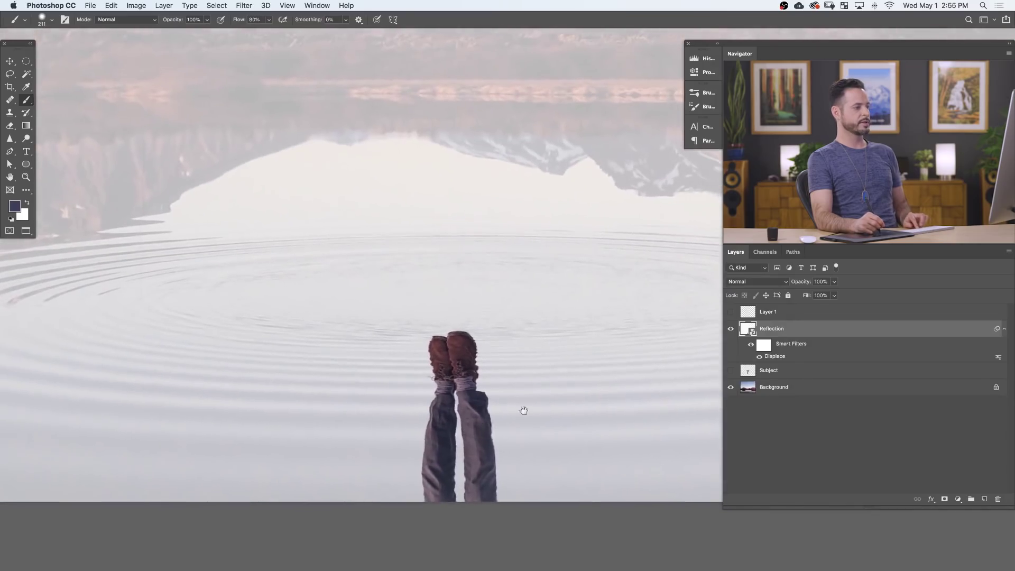
double_click(776, 358)
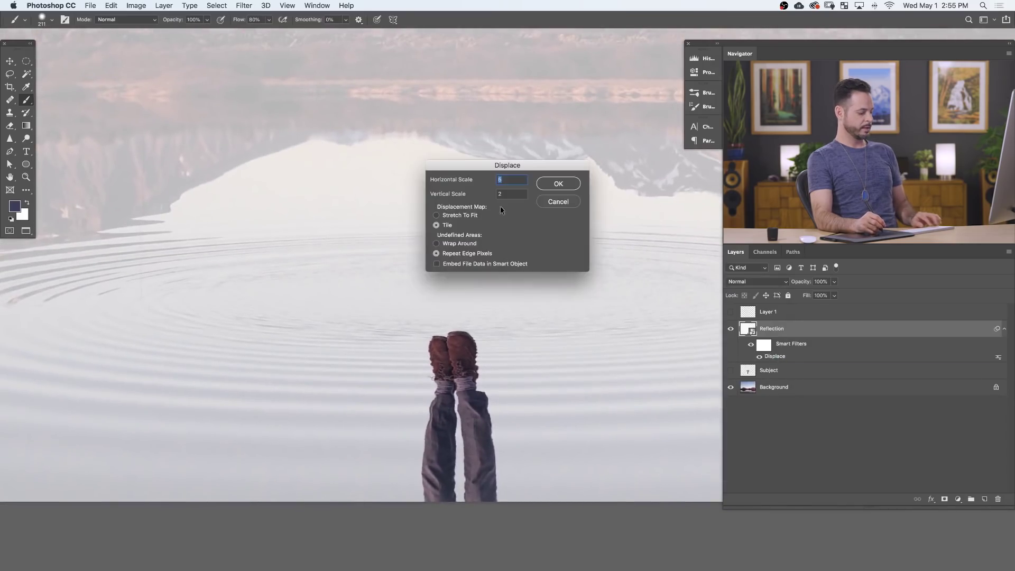
type("26")
left_click(558, 184)
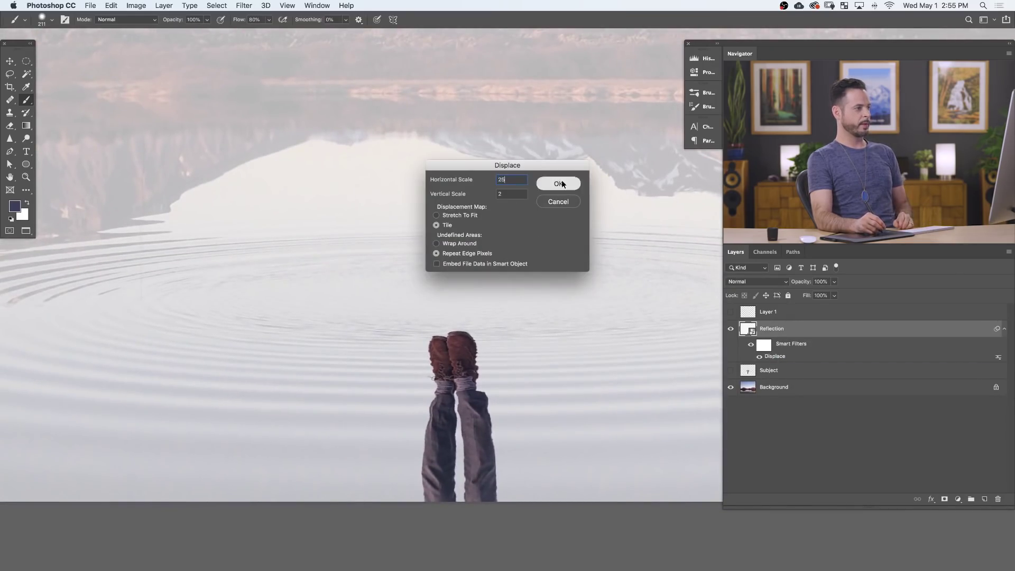
left_click(394, 107)
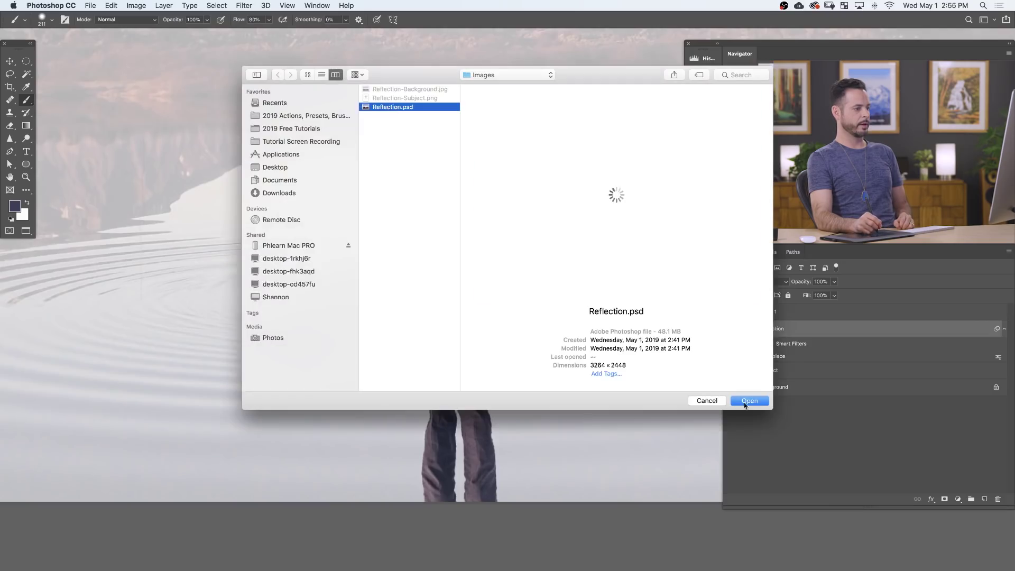
left_click(750, 398)
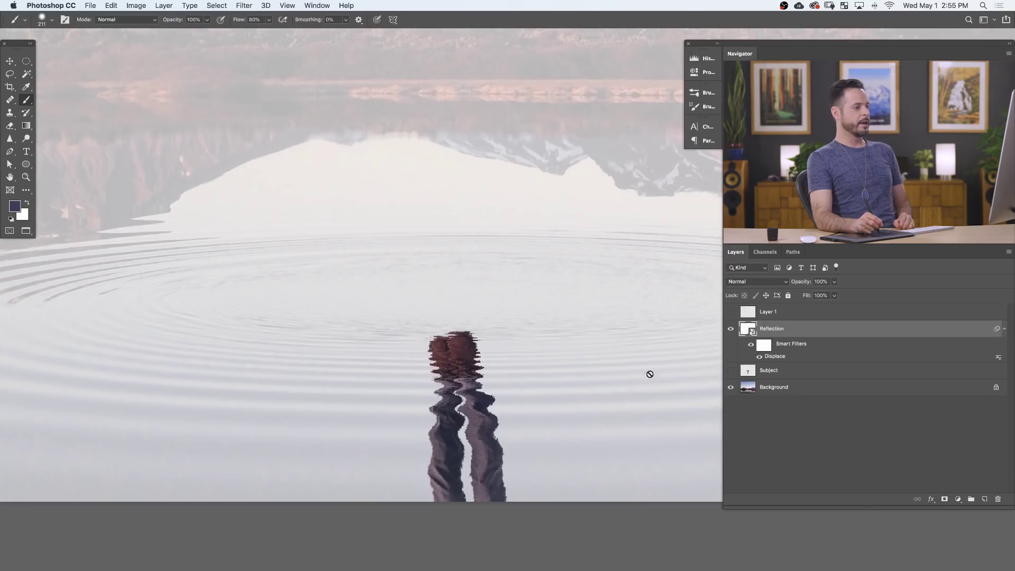
Step: Show the Subject layer and move it directly above the Reflection layer
left_click(730, 373)
left_click_drag(788, 372, 771, 335)
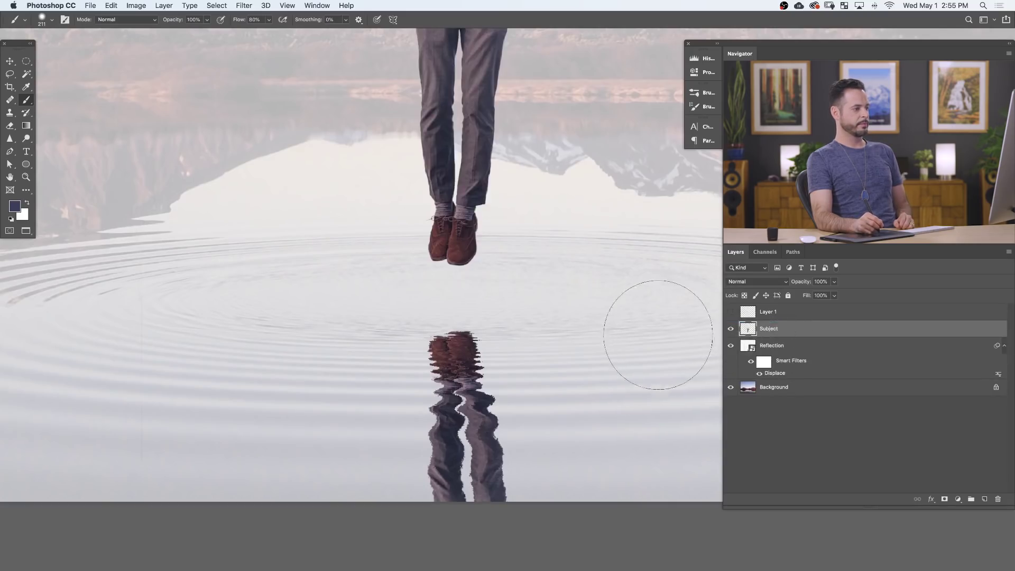
Step: Compare the whole scene with and without the displaced Reflection layer
left_click(730, 347)
left_click(731, 349)
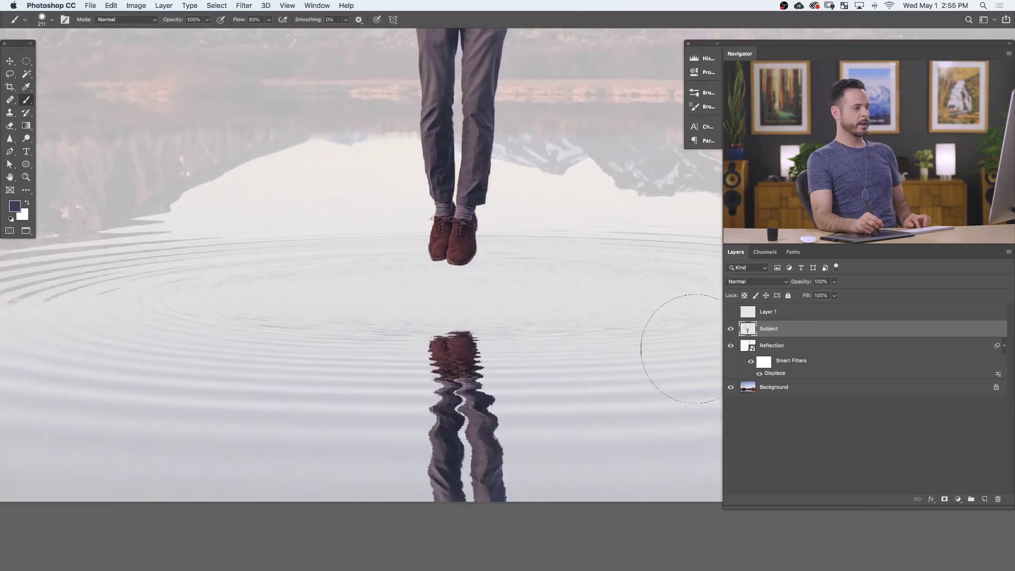
scroll(592, 355, "down", 3)
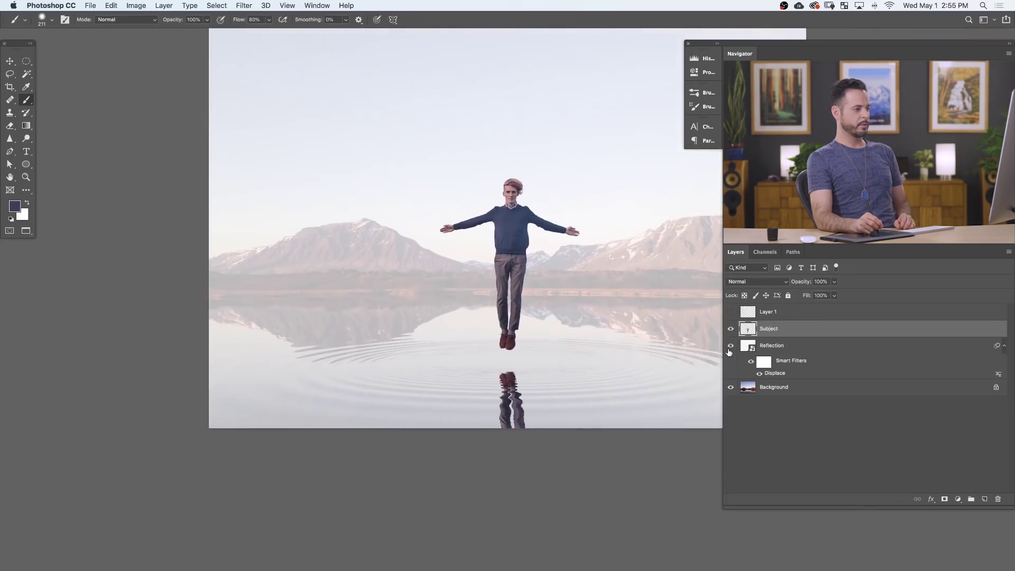
left_click(731, 347)
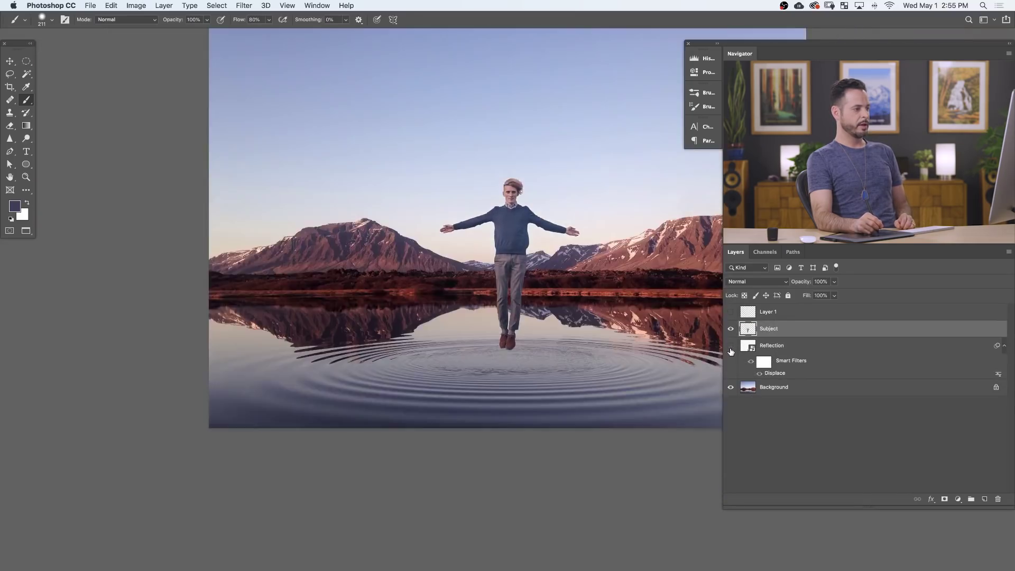
left_click(731, 349)
left_click(731, 349)
left_click(731, 349)
left_click_drag(619, 350, 541, 353)
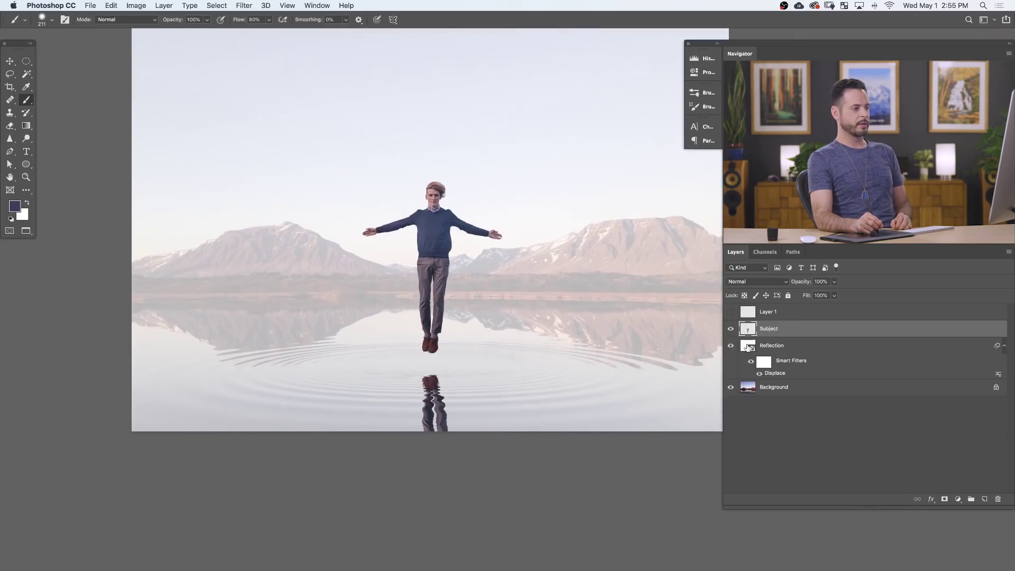
Step: Open the Reflection smart object, hide its Color Fill 1 layer, and save and close it to update the composite
double_click(748, 347)
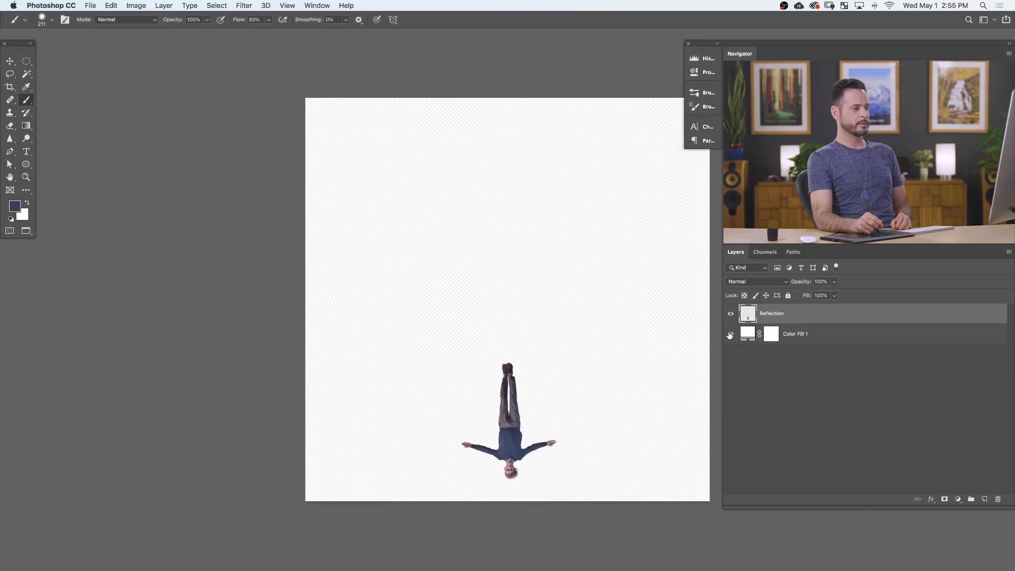
left_click(731, 335)
left_click(730, 335)
left_click(730, 334)
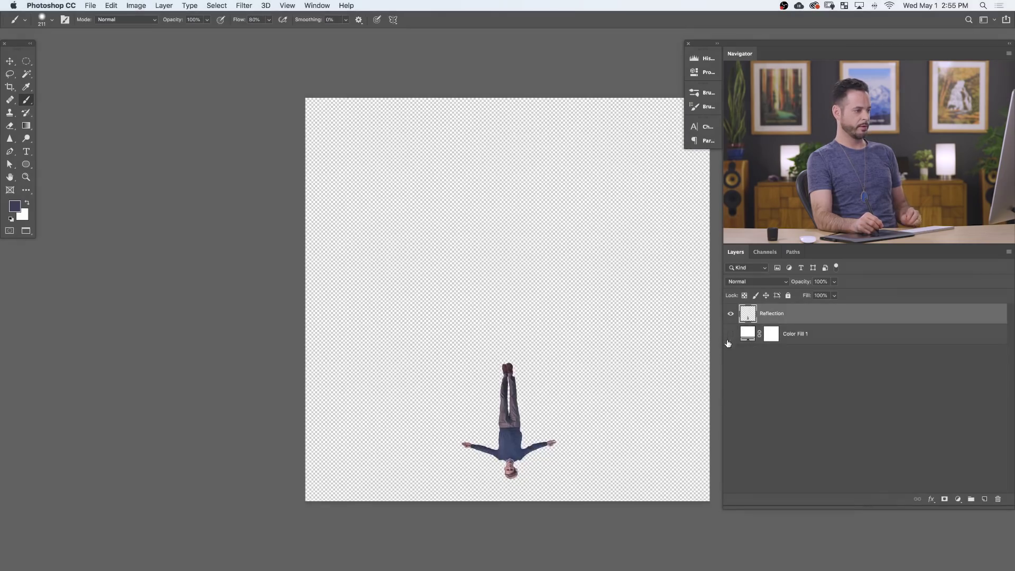
key("super+w")
left_click(577, 189)
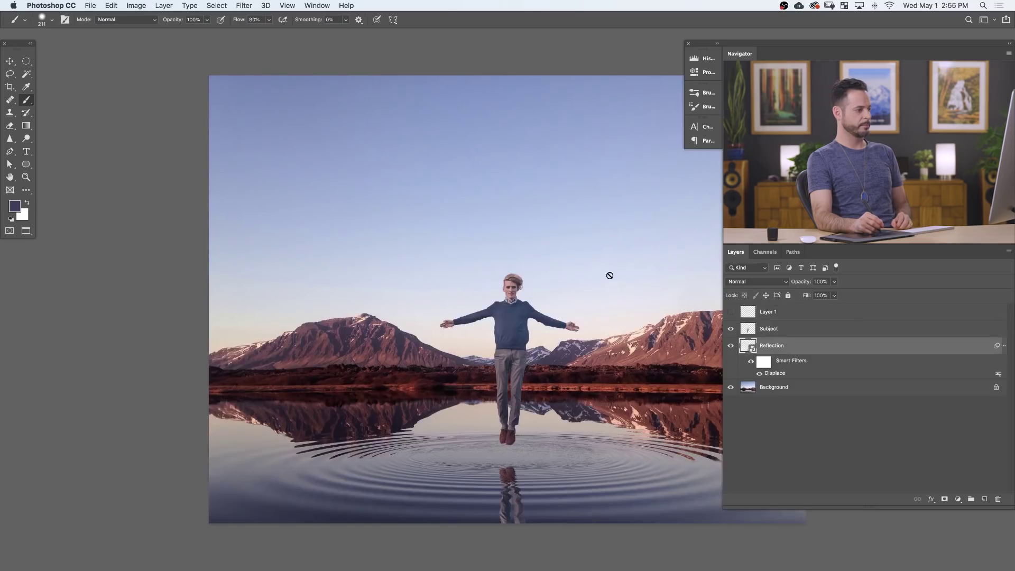
left_click_drag(546, 505, 690, 442)
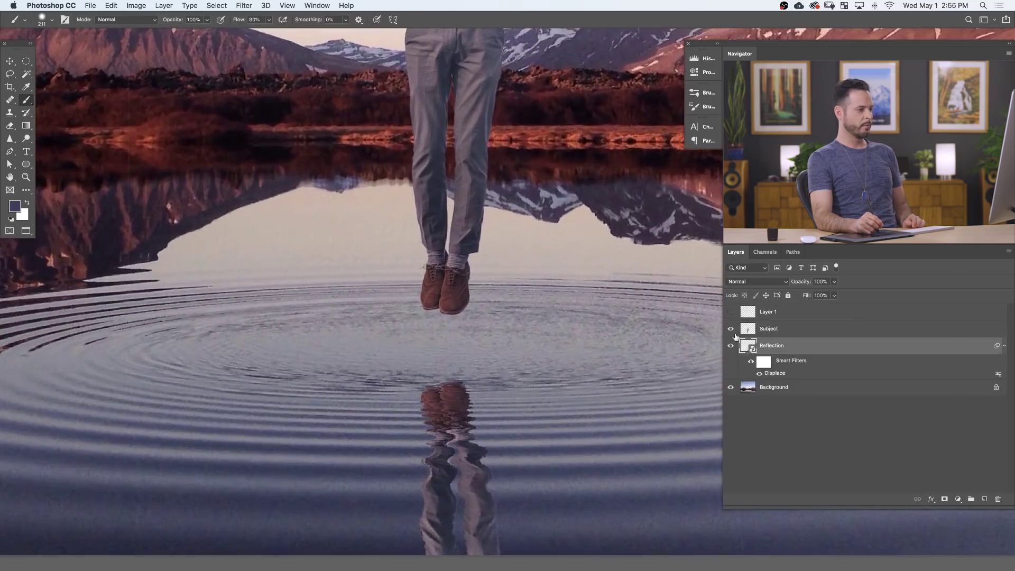
Step: Toggle the Reflection layer's visibility repeatedly to compare the updated lake scene with and without the rippled reflection
left_click(732, 347)
left_click(732, 347)
left_click(732, 346)
left_click(733, 347)
left_click(733, 348)
left_click(734, 349)
left_click(732, 347)
left_click(732, 347)
left_click(733, 347)
left_click(733, 347)
left_click(732, 347)
left_click(732, 347)
left_click(733, 347)
left_click(733, 347)
Step: Apply a Motion Blur smart filter to the Reflection layer with an angle of 0° and a distance of 3 pixels
left_click_drag(460, 466, 505, 343)
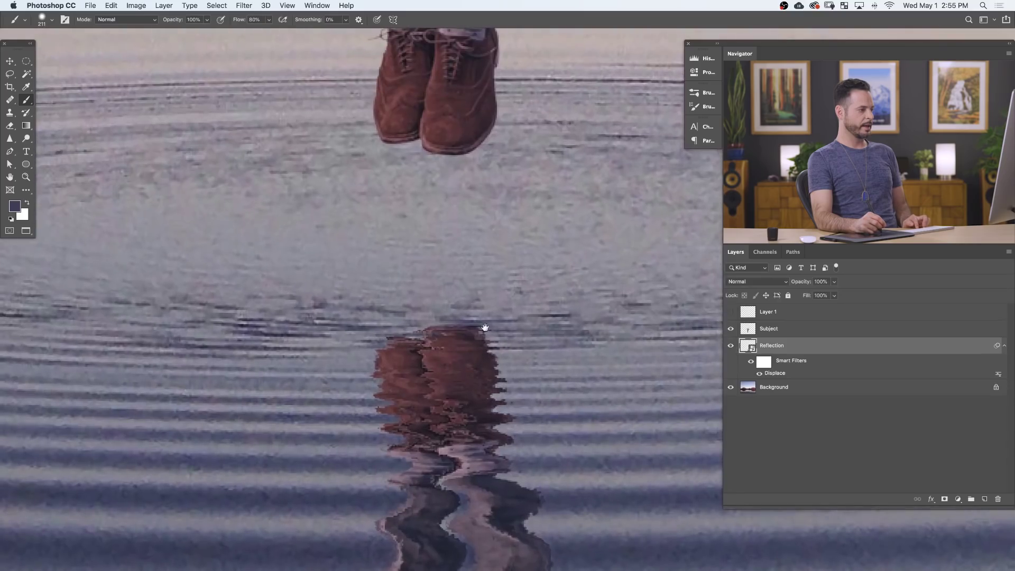
left_click_drag(487, 476, 502, 297)
scroll(556, 493, "down", 8)
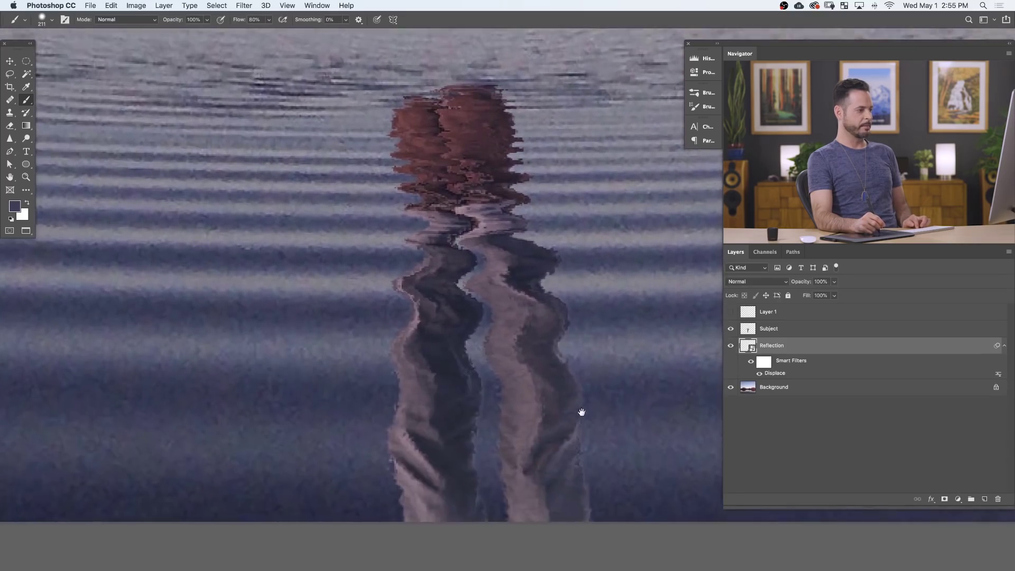
scroll(544, 416, "up", 2)
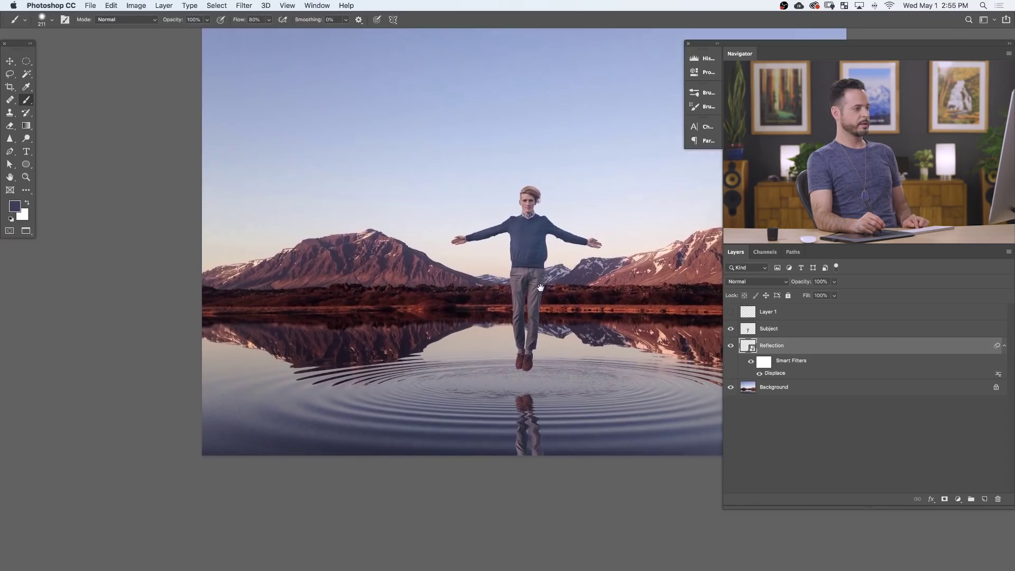
scroll(534, 435, "up", 5)
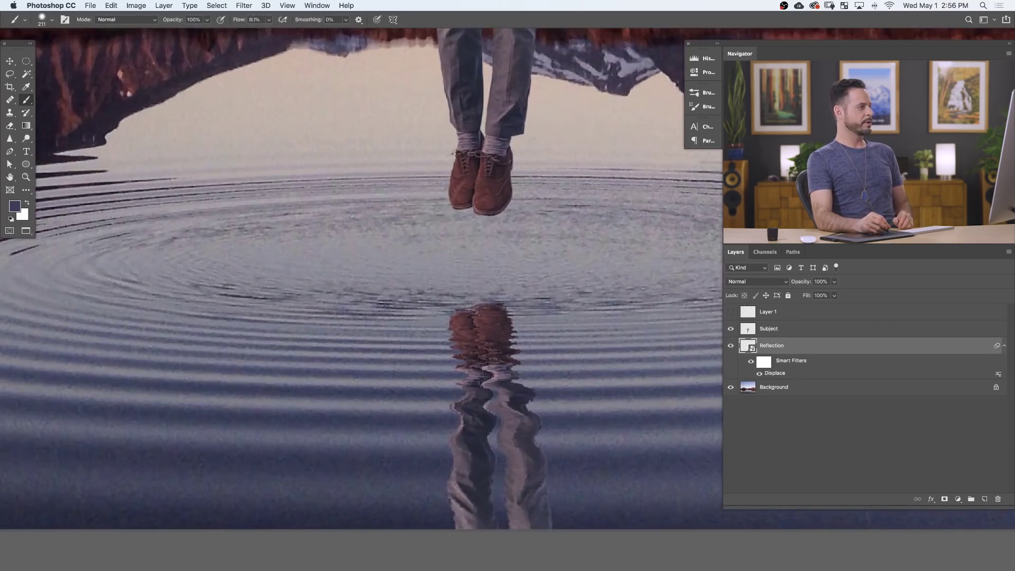
left_click(244, 5)
mouse_move(264, 124)
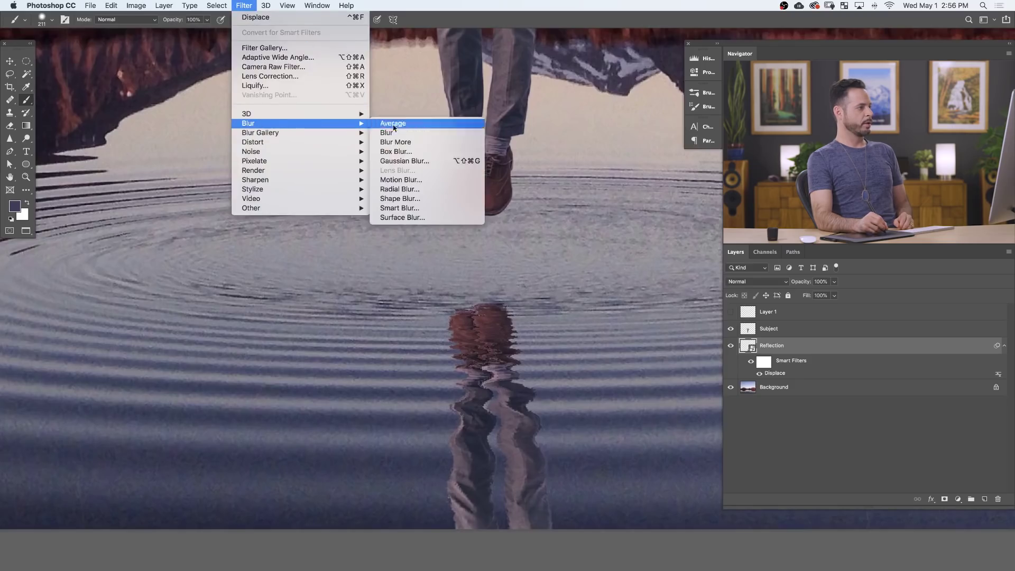
left_click(410, 180)
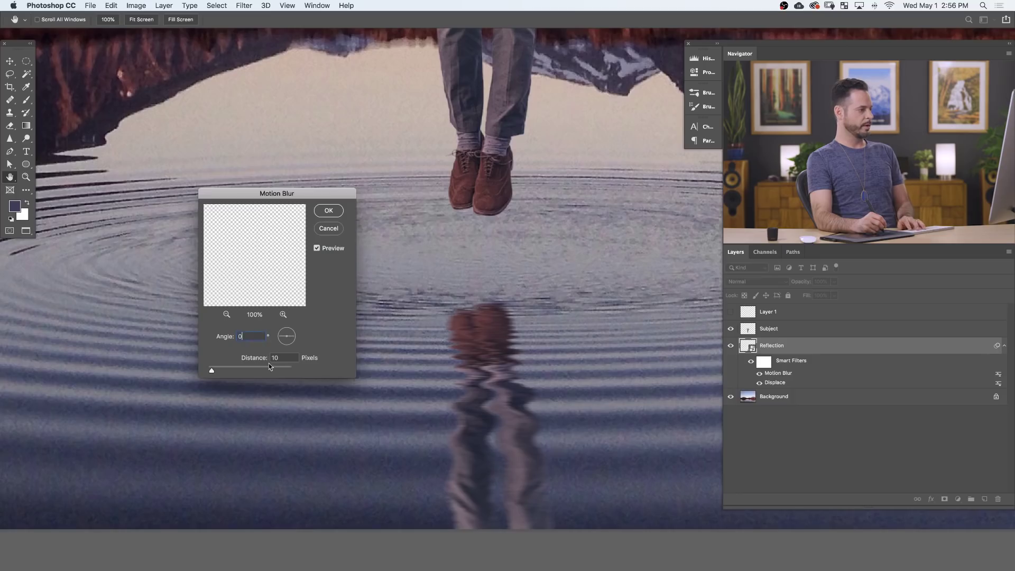
key("Tab")
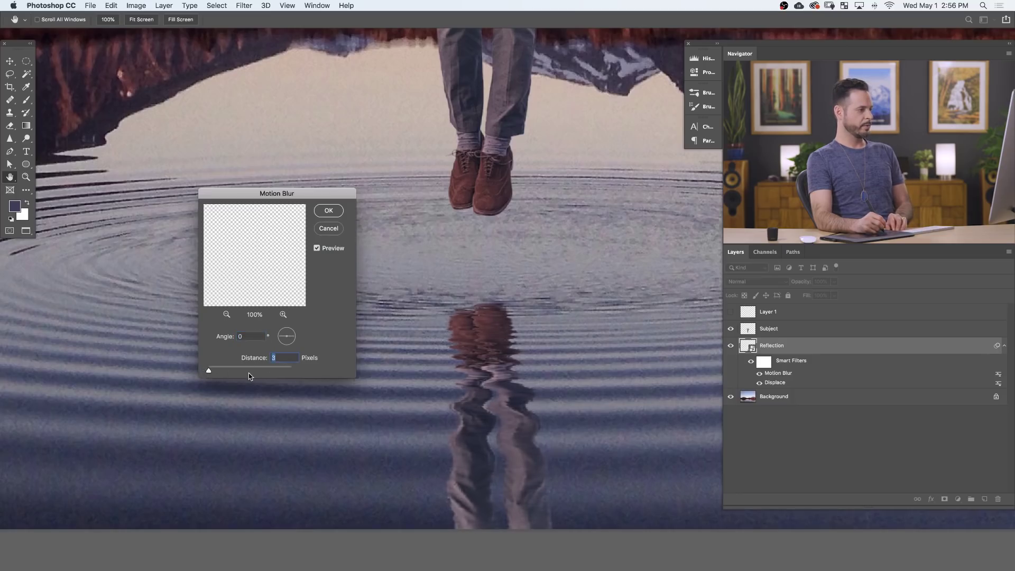
left_click(330, 211)
Step: Add a 2% Add Noise smart filter to the Reflection layer, using Uniform distribution and Monochromatic
left_click(521, 453)
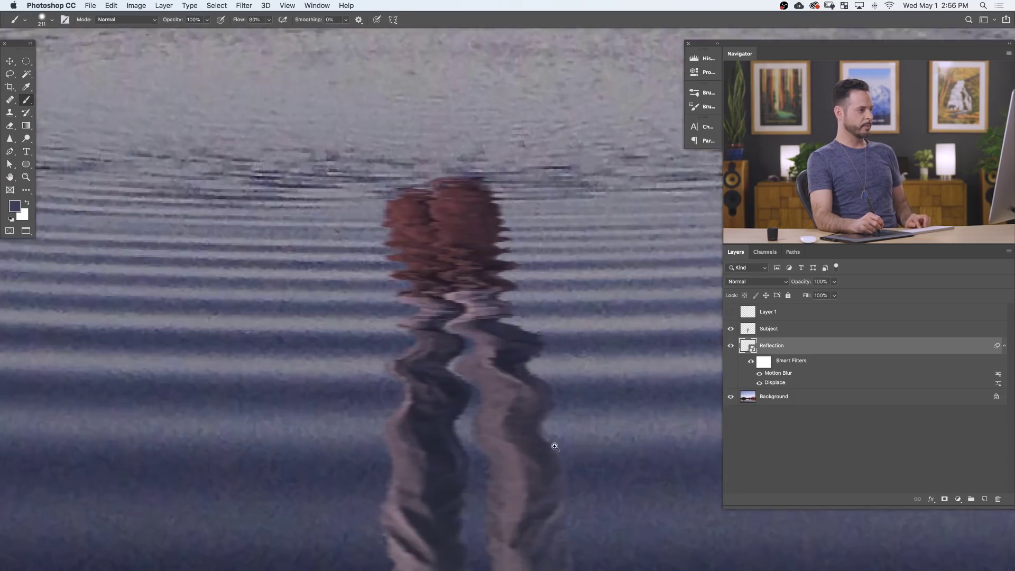
left_click(529, 447, "alt")
scroll(529, 476, "up", 6)
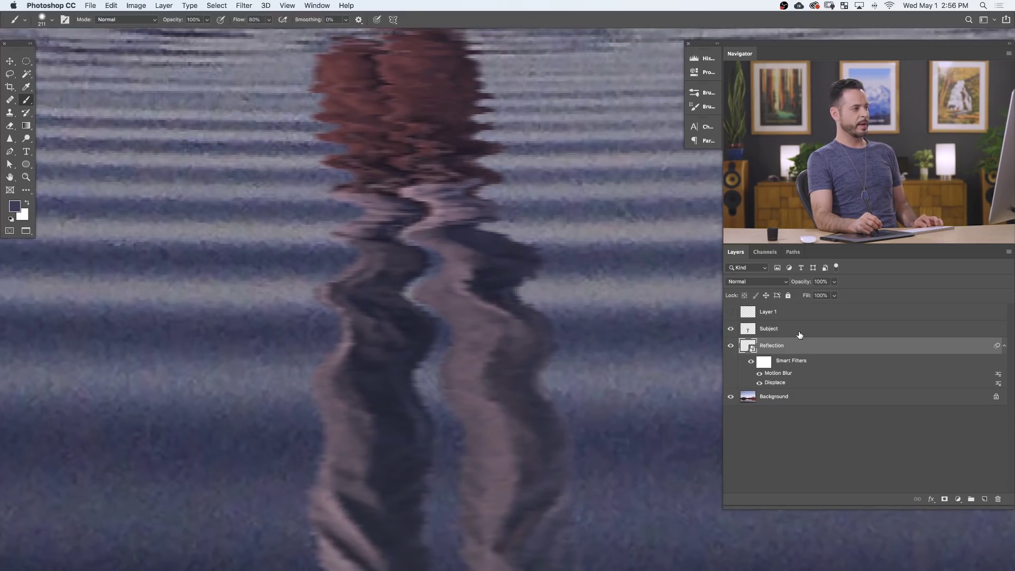
scroll(601, 354, "down", 4)
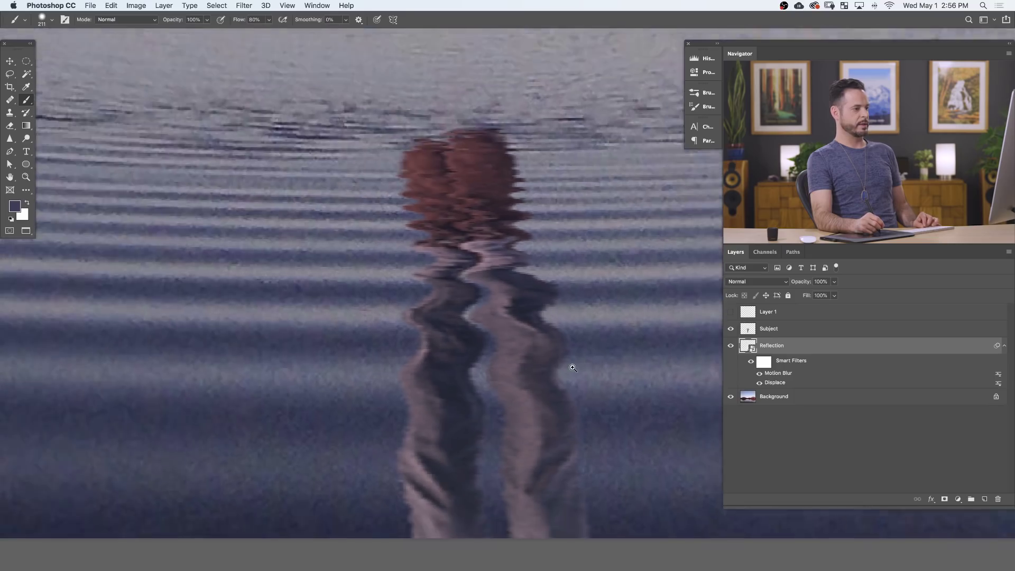
left_click(243, 7)
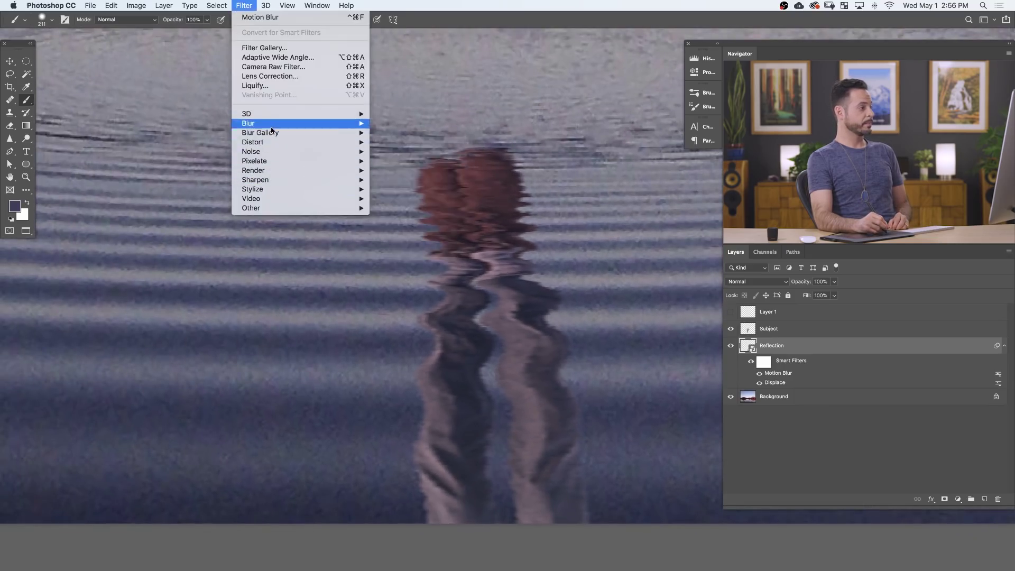
mouse_move(275, 152)
left_click(398, 152)
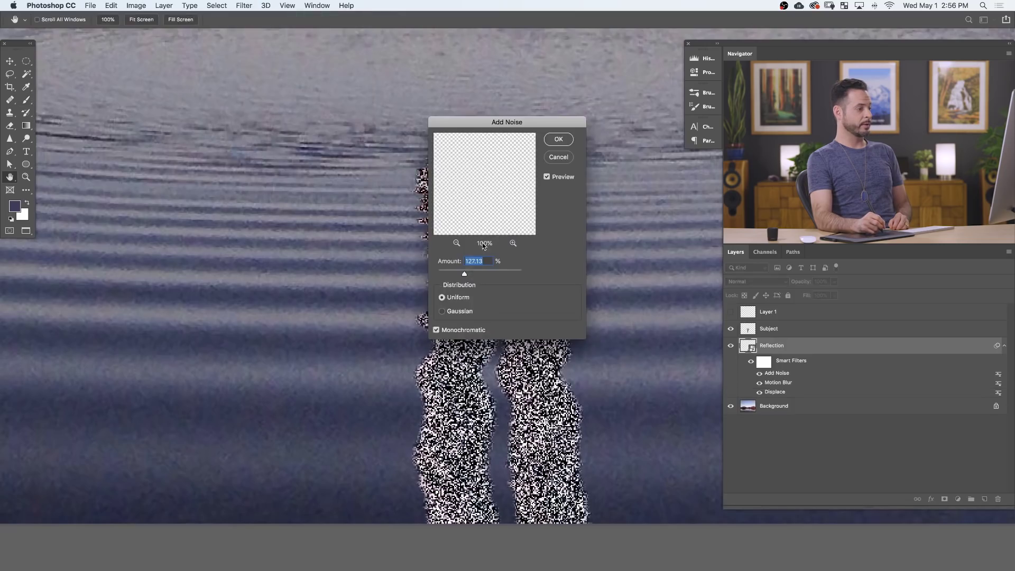
left_click_drag(475, 127, 312, 128)
left_click_drag(290, 271, 276, 273)
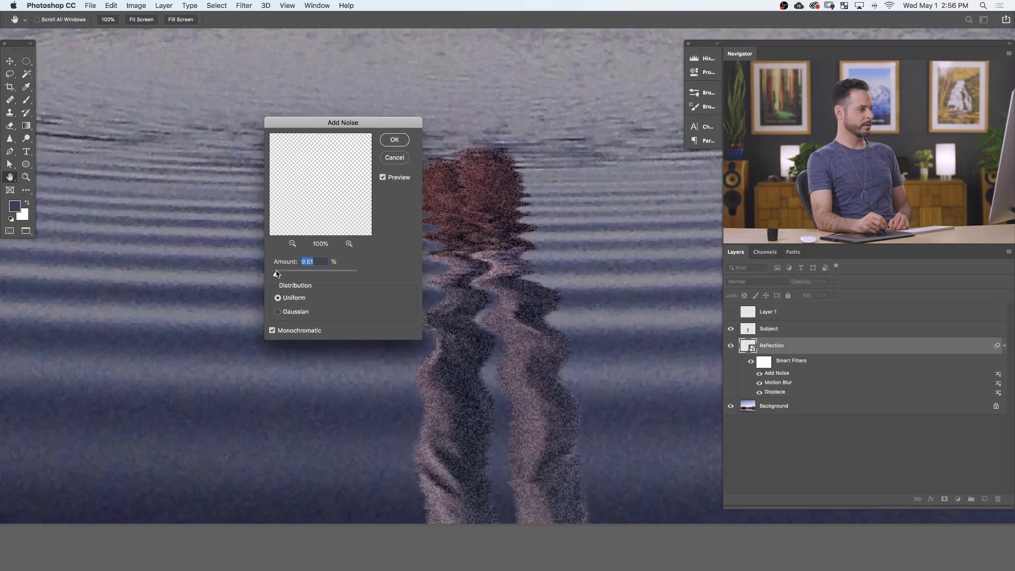
type("5")
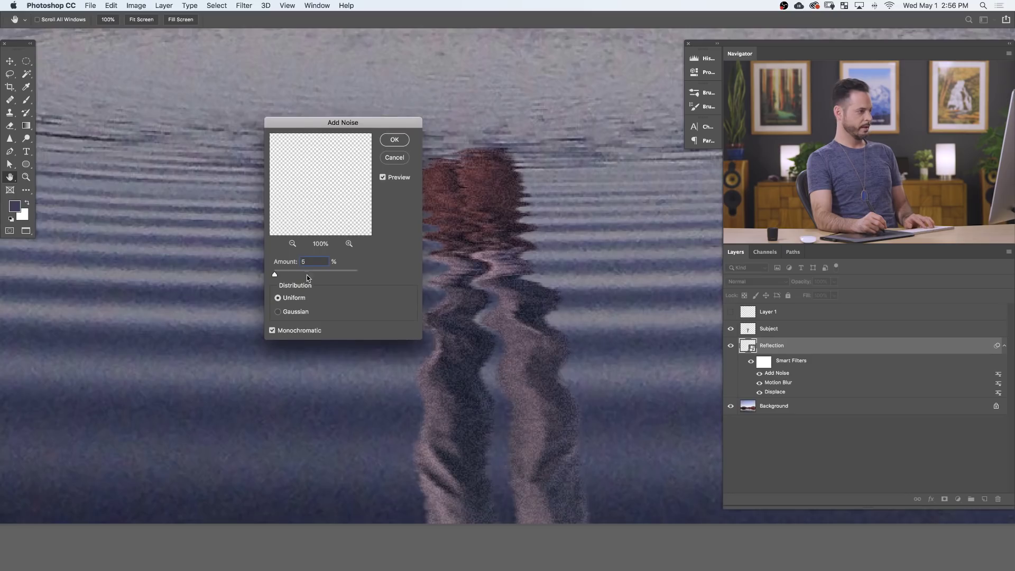
key("BackSpace")
type("2")
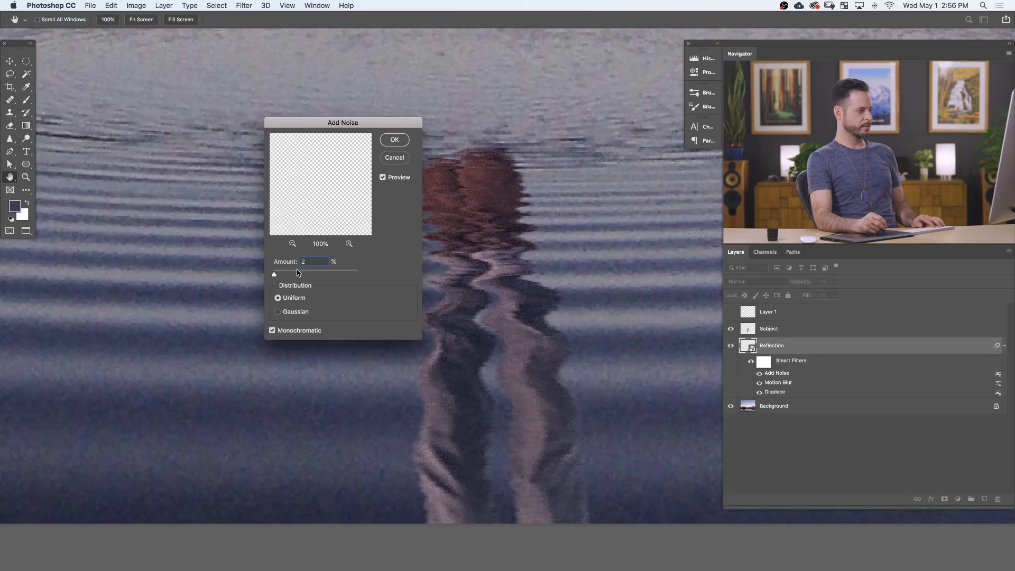
left_click(394, 140)
key("b")
Step: Convert the Subject layer to a smart object
scroll(476, 371, "up", 10)
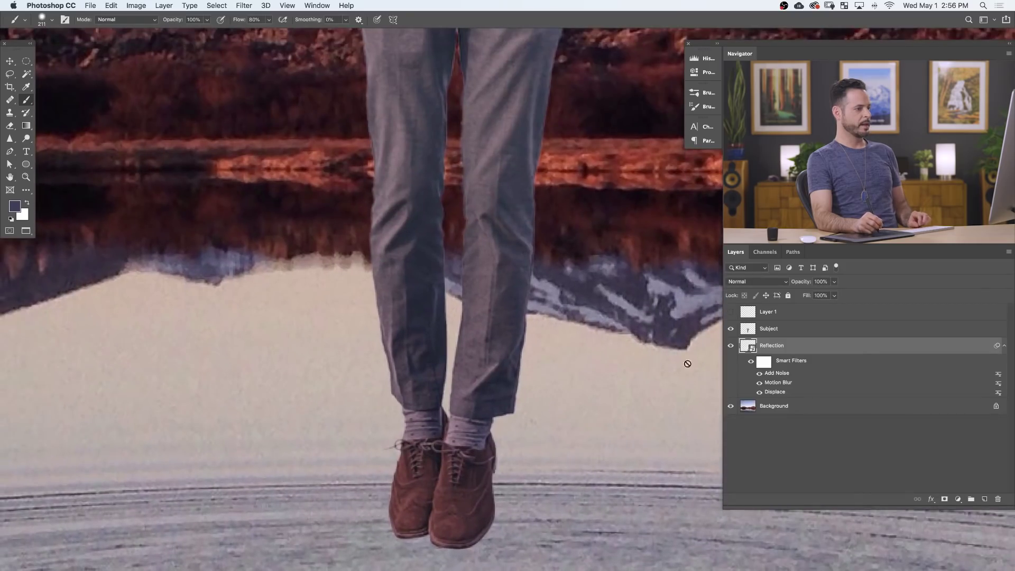
left_click(807, 333)
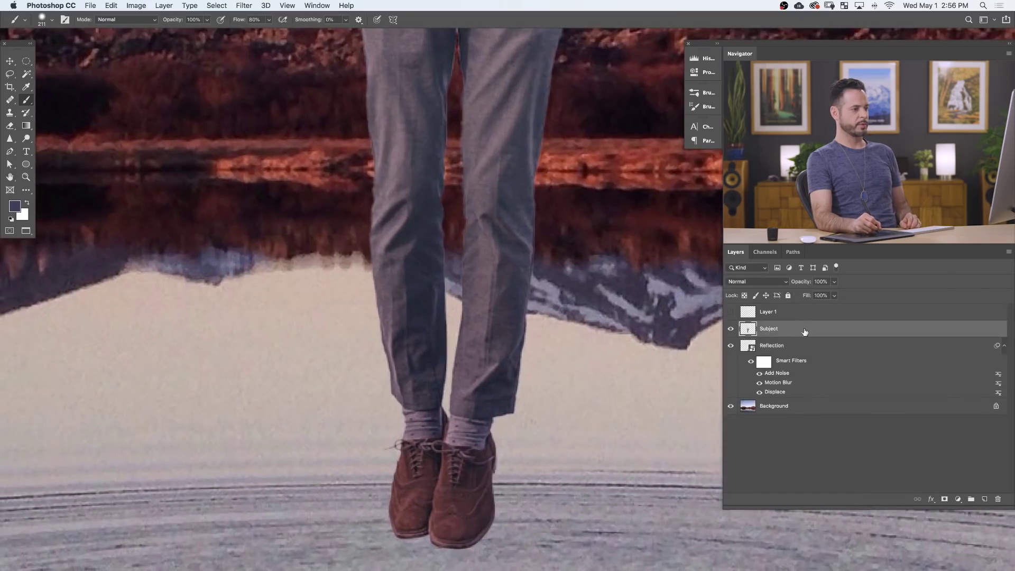
right_click(805, 331)
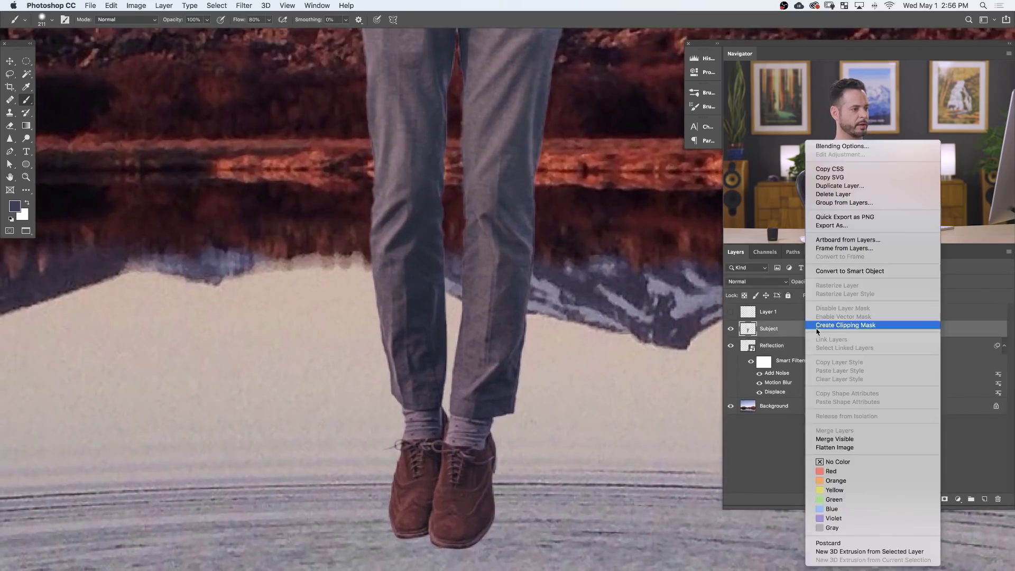
left_click(842, 272)
Step: Apply the Add Noise filter to the Subject smart object at 2%, Uniform and Monochromatic, and view the whole composite
left_click(244, 7)
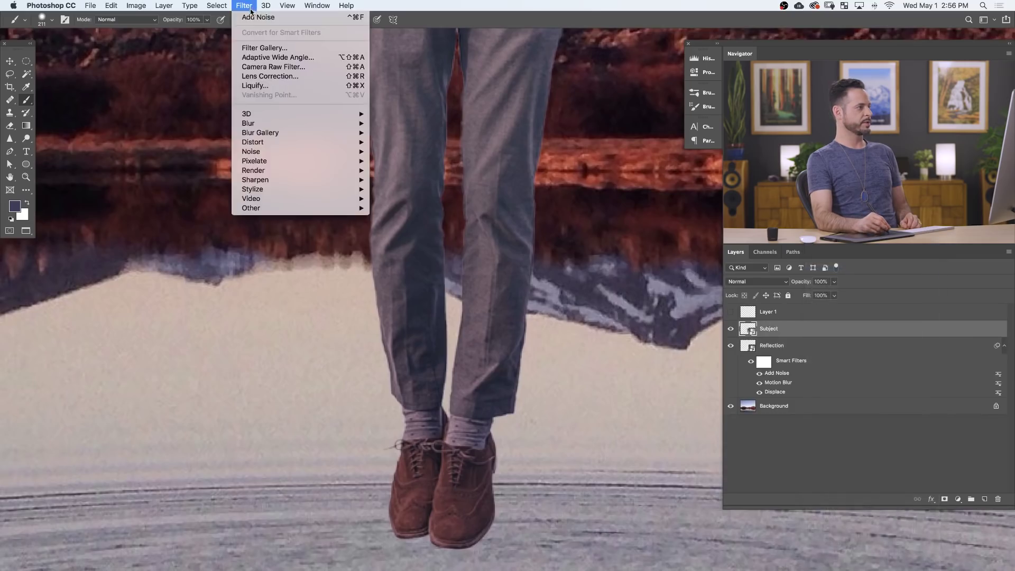
left_click(257, 17)
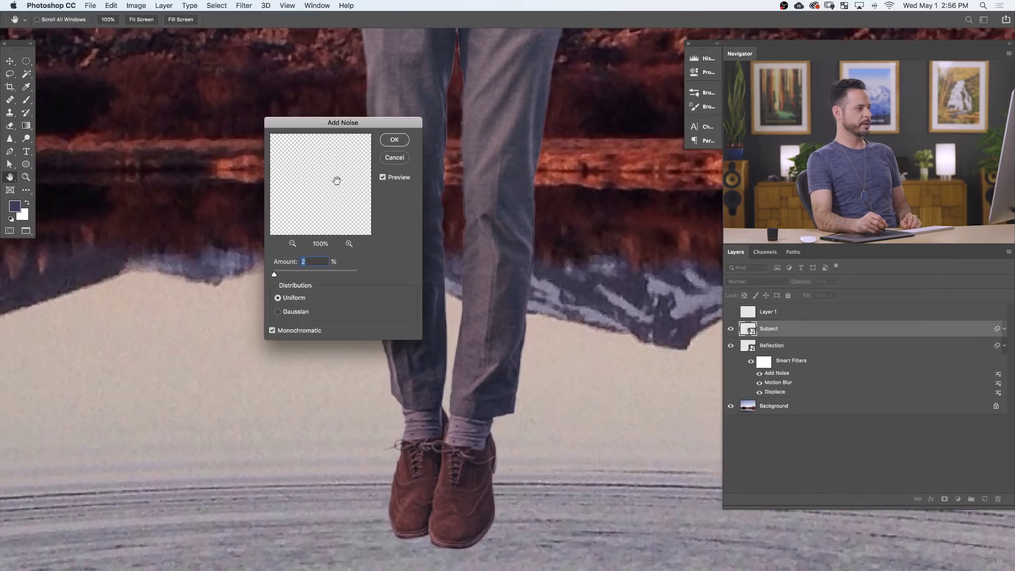
left_click(395, 140)
key("super+0")
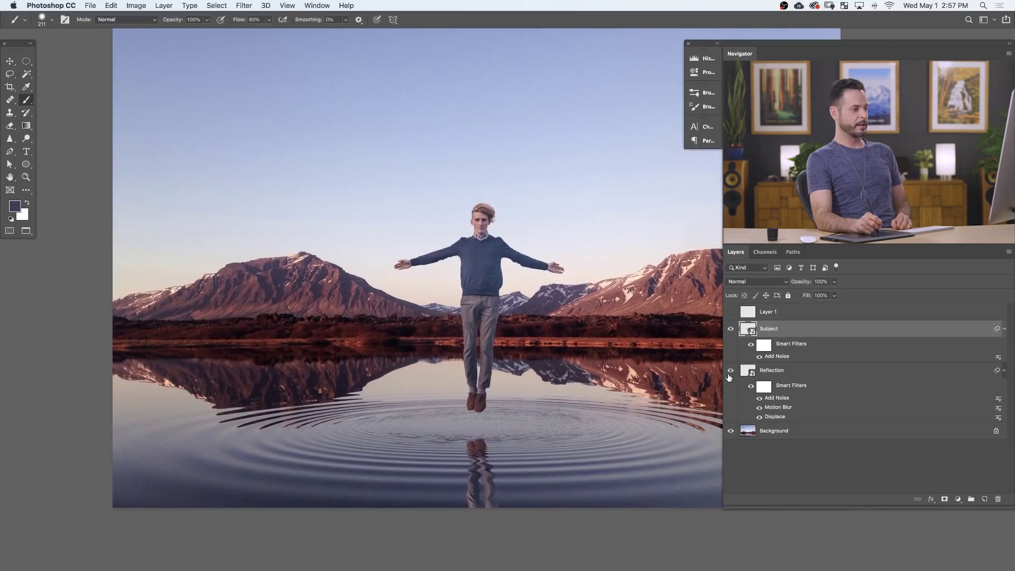
left_click_drag(604, 425, 490, 455)
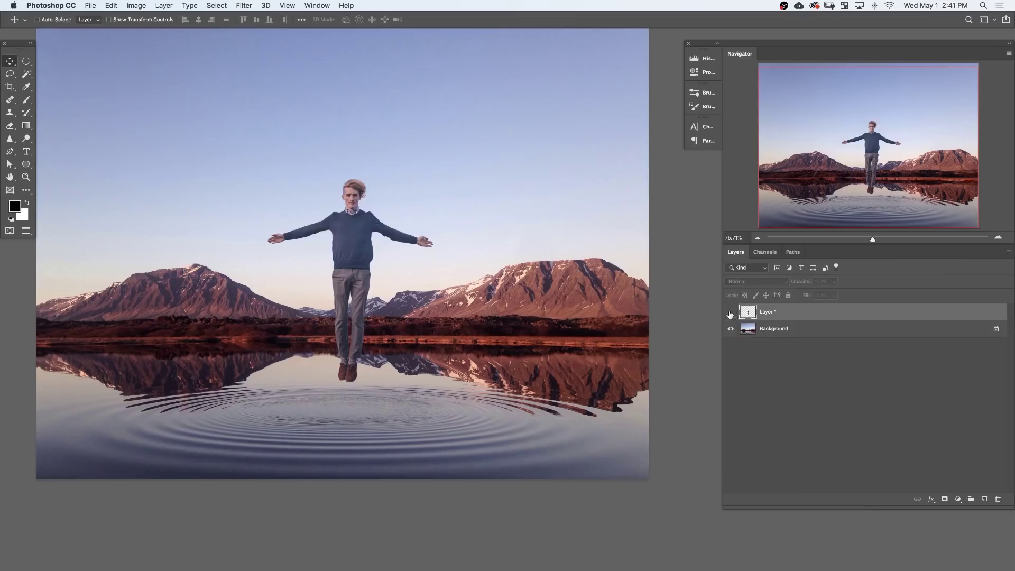
Step: Save the lake image with the subject layer hidden as Reflection.psd in Photoshop format in the Images folder
left_click(94, 6)
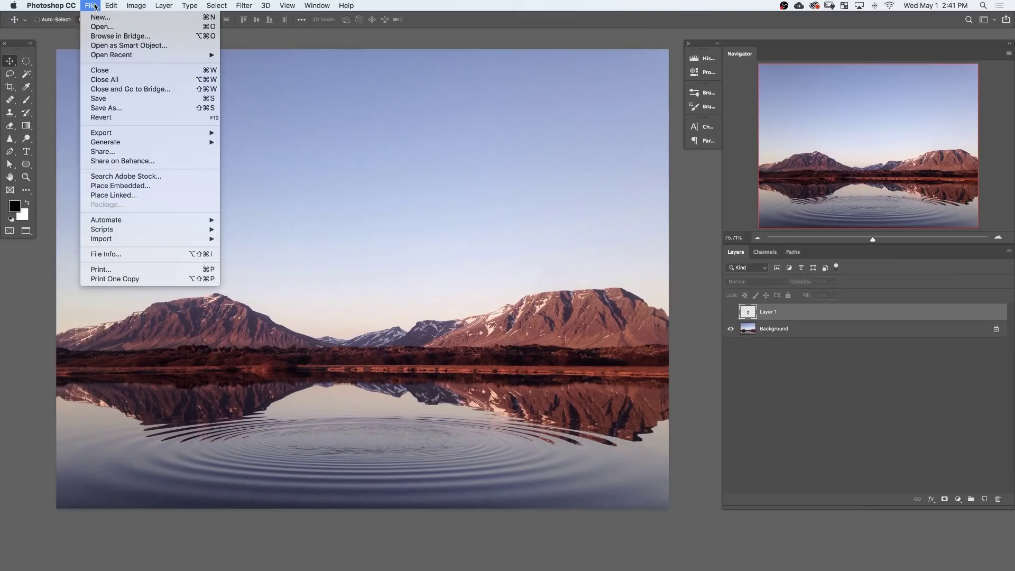
left_click(106, 108)
left_click(459, 318)
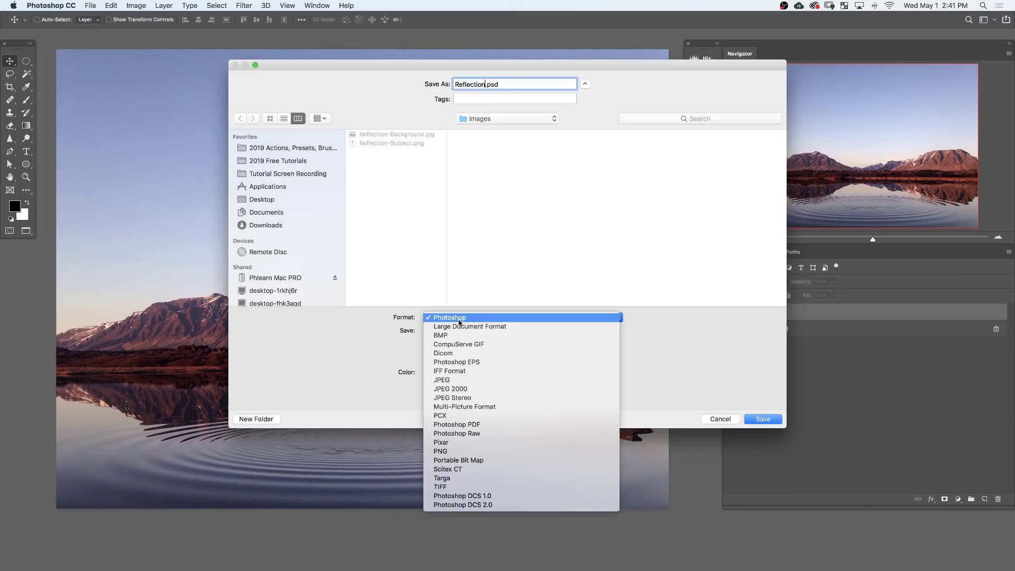
Step: Flip the Subject copy layer vertically and move it down below the man's feet as his reflection in the lake
left_click(458, 284)
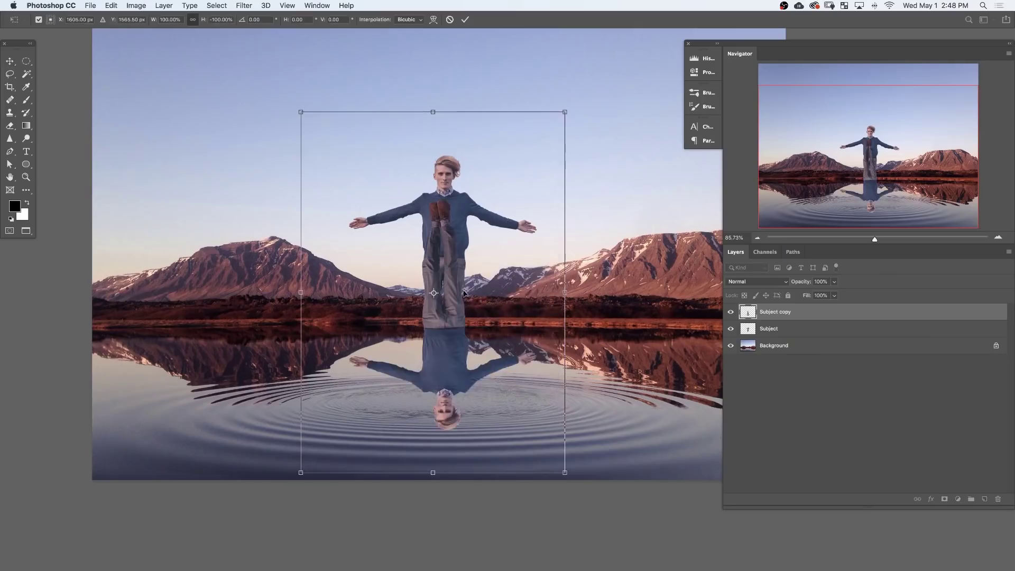
left_click_drag(471, 426, 471, 494)
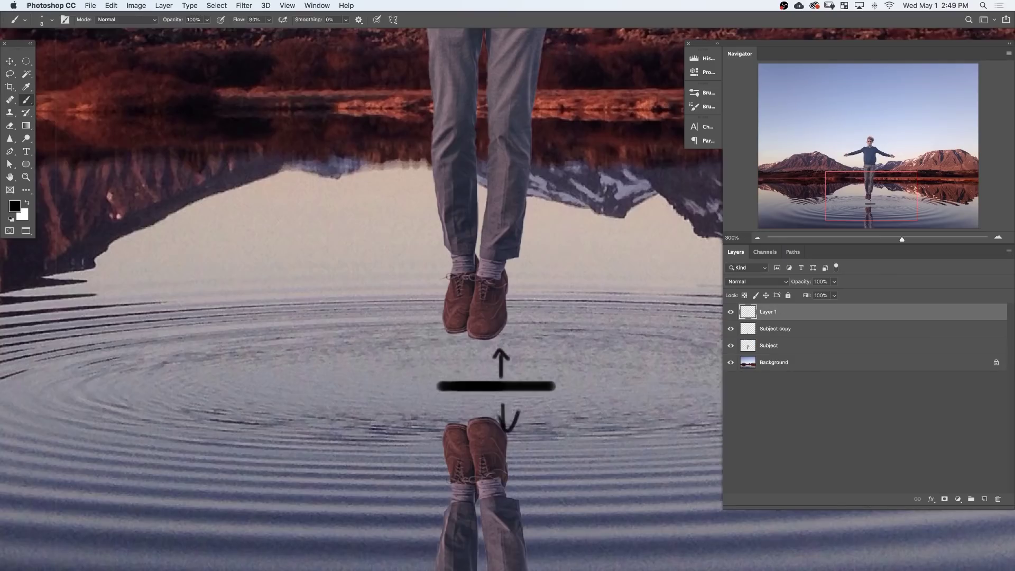
key("v")
left_click(775, 329)
left_click_drag(609, 426, 609, 440)
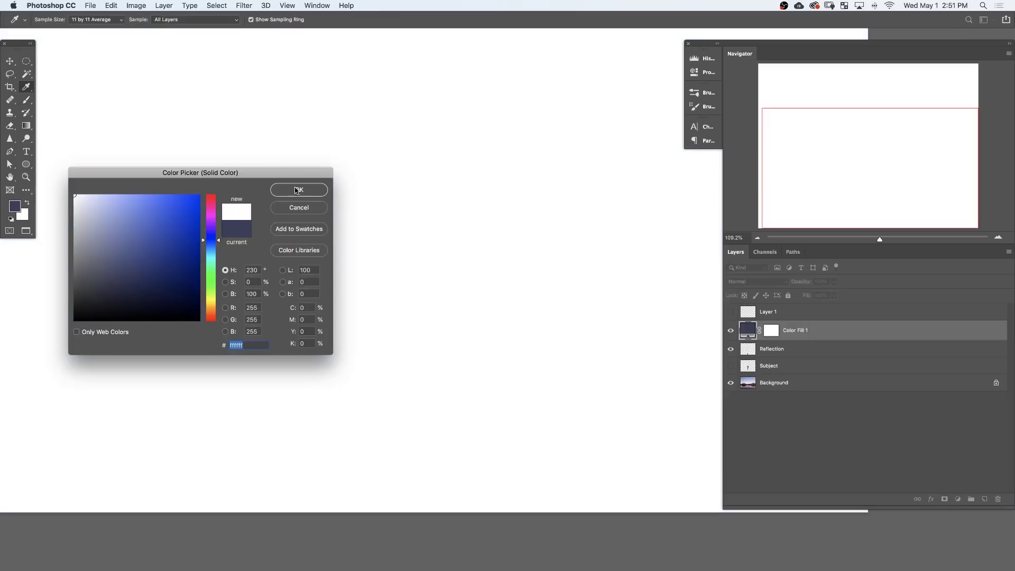
Step: Set the Color Fill 1 layer to white (ffffff) and move it beneath the Reflection layer
left_click(295, 190)
key("b")
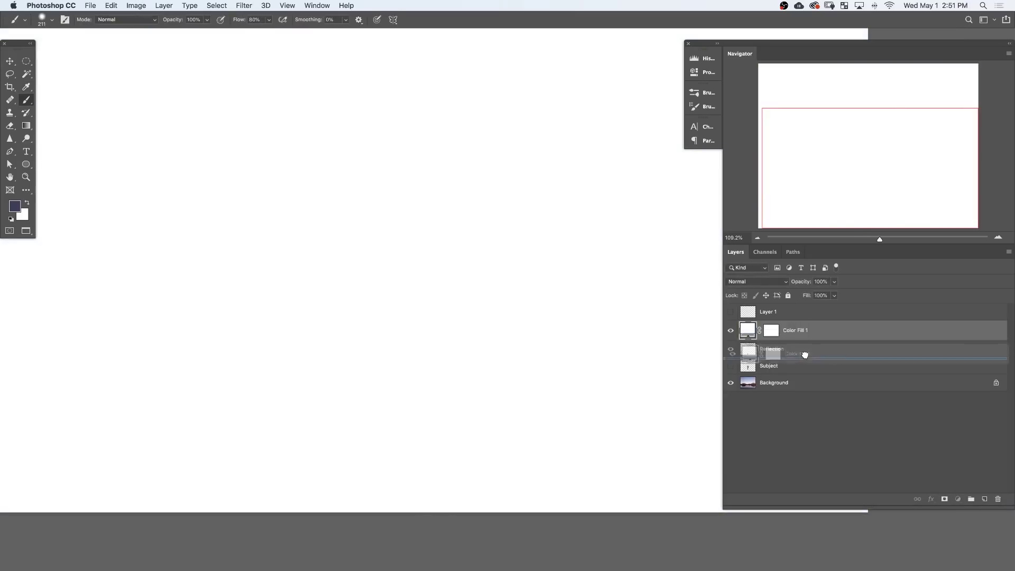
key("ctrl+[")
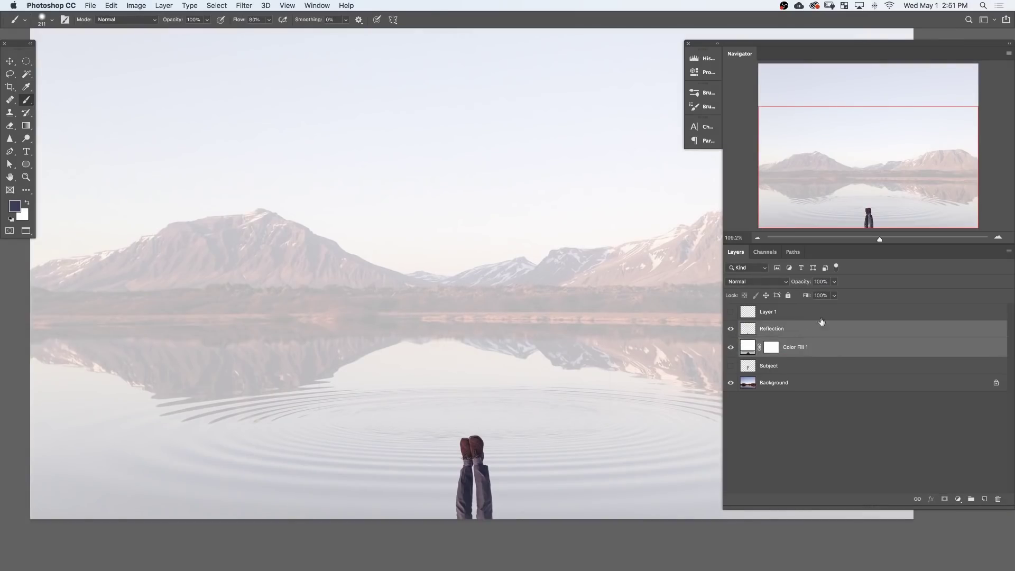
Step: Convert the Reflection and Color Fill 1 layers into one smart object and displace it with horizontal scale 20, vertical scale 2, Tile and Repeat Edge Pixels
right_click(819, 340)
left_click(858, 272)
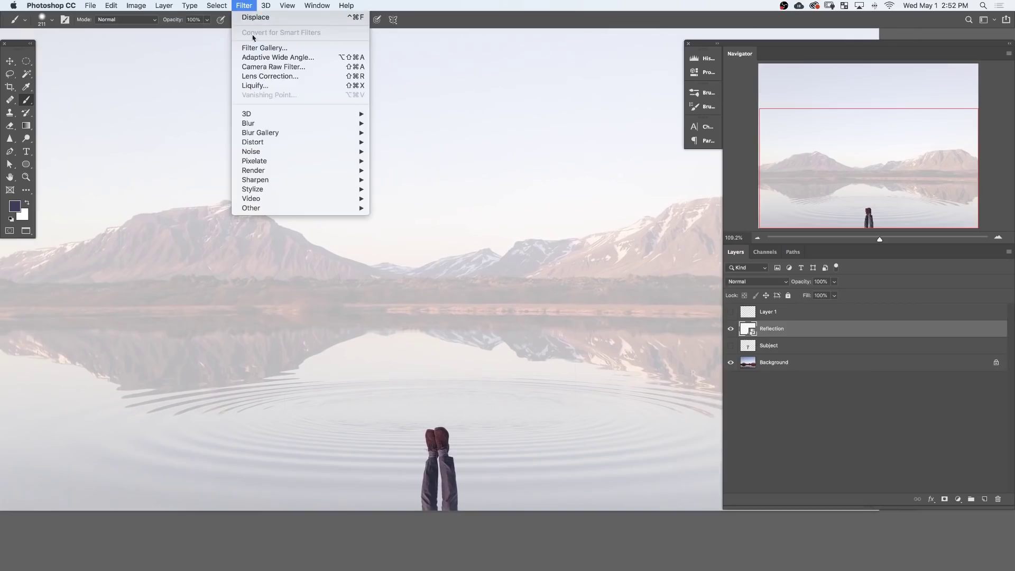
left_click(406, 144)
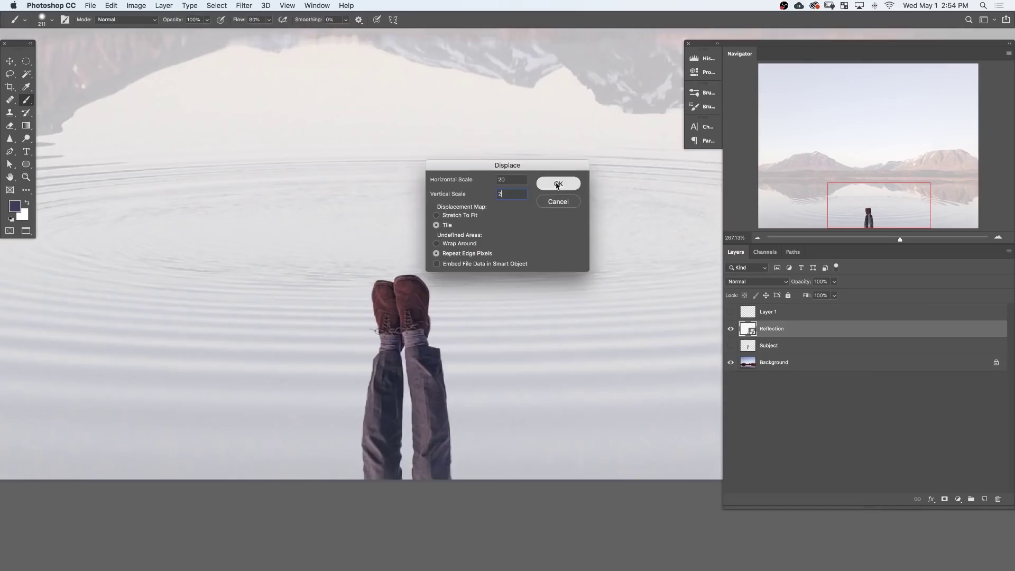
left_click(558, 184)
left_click(746, 402)
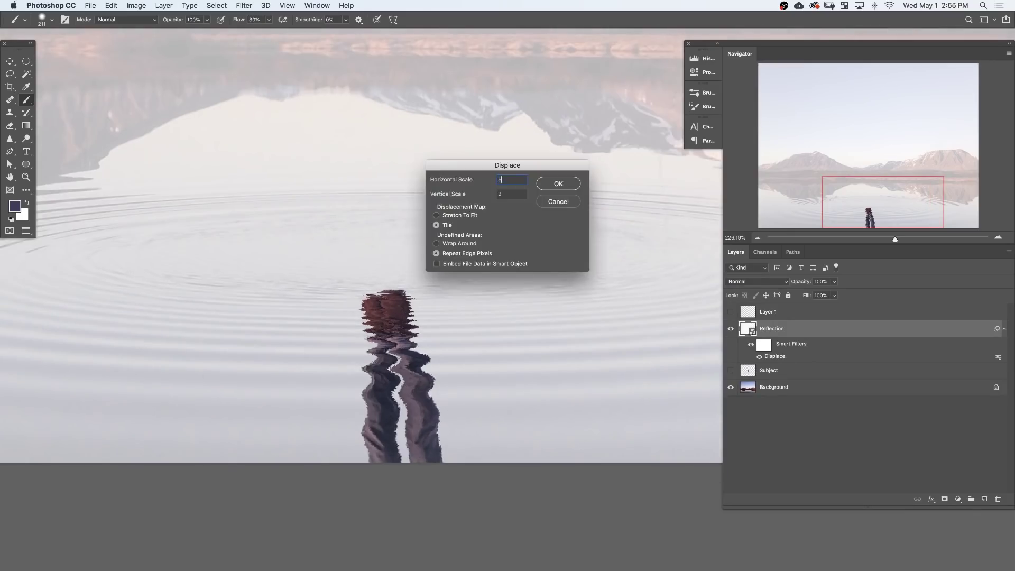
left_click(558, 189)
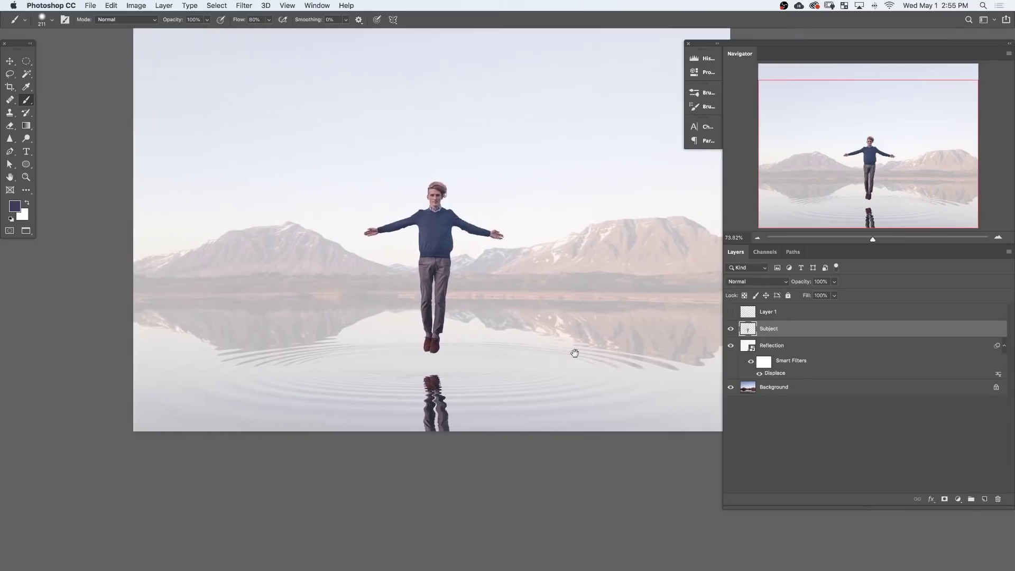
Step: Open the Reflection smart object's contents, hide the white Color Fill 1 layer, and close the document
double_click(748, 347)
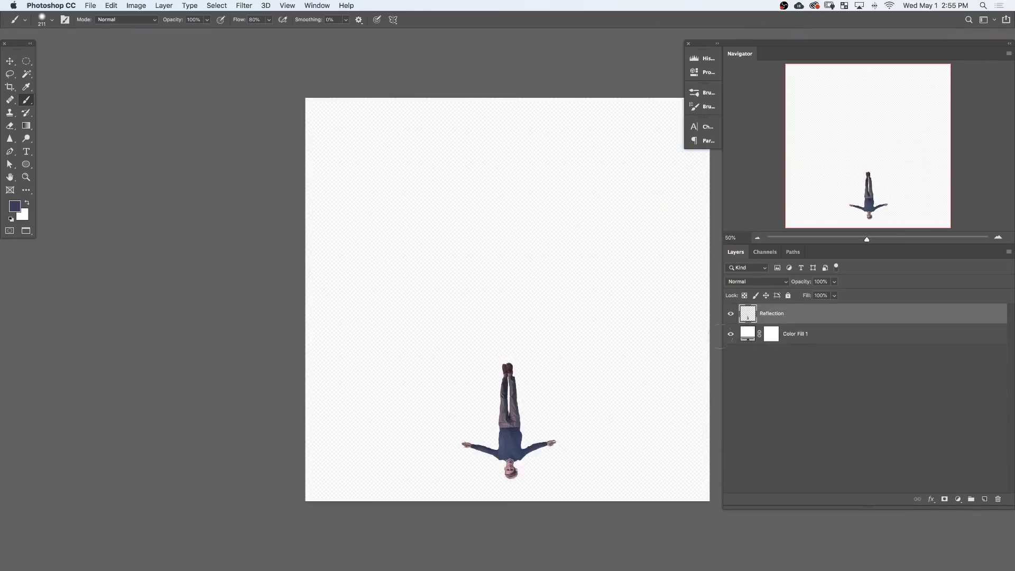
left_click(731, 336)
key("super+w")
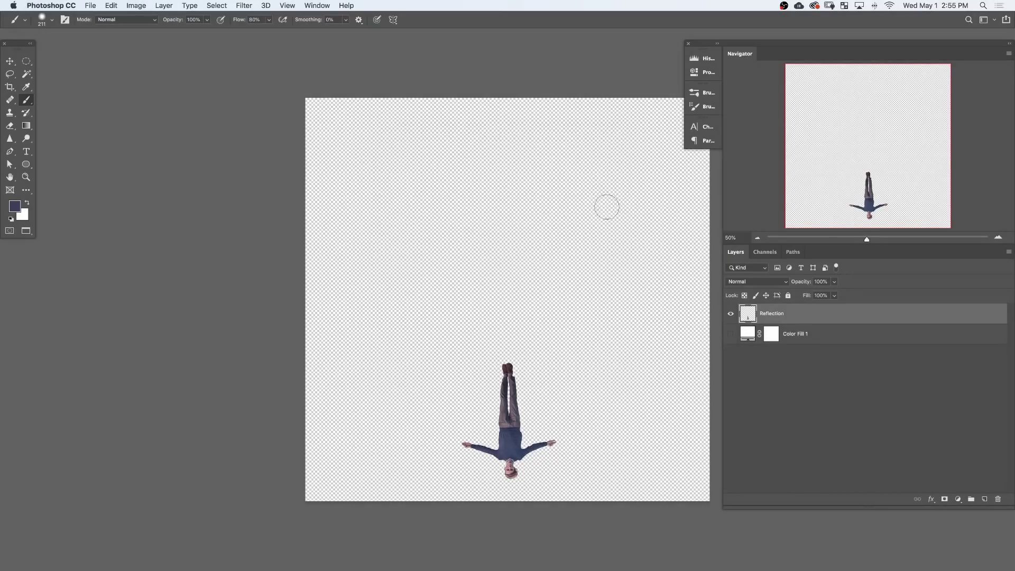